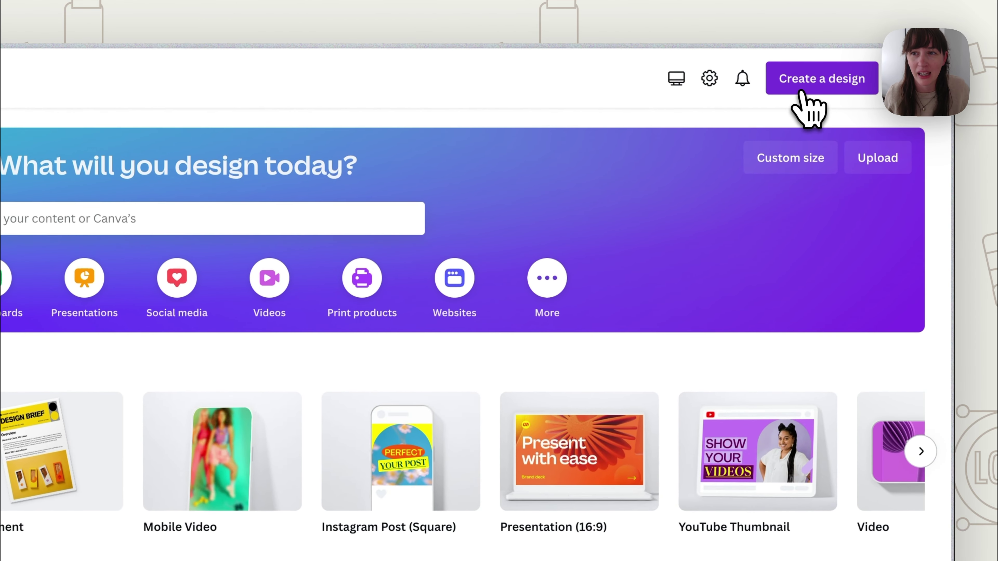
Begin creating a new design and search the available formats for "facebook post".
{"action": "left_click", "coordinate": [820, 90]}
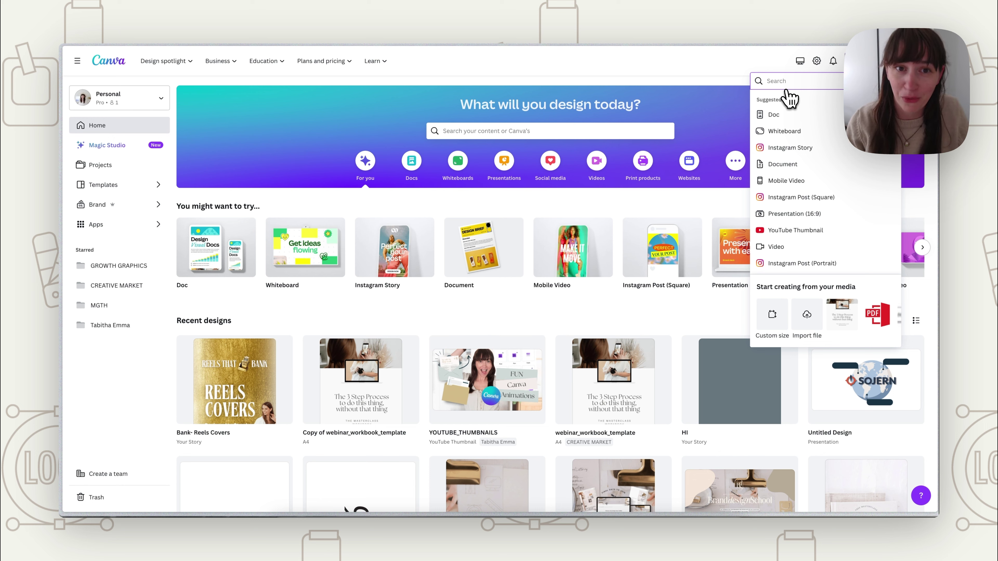
{"action": "type", "text": "face"}
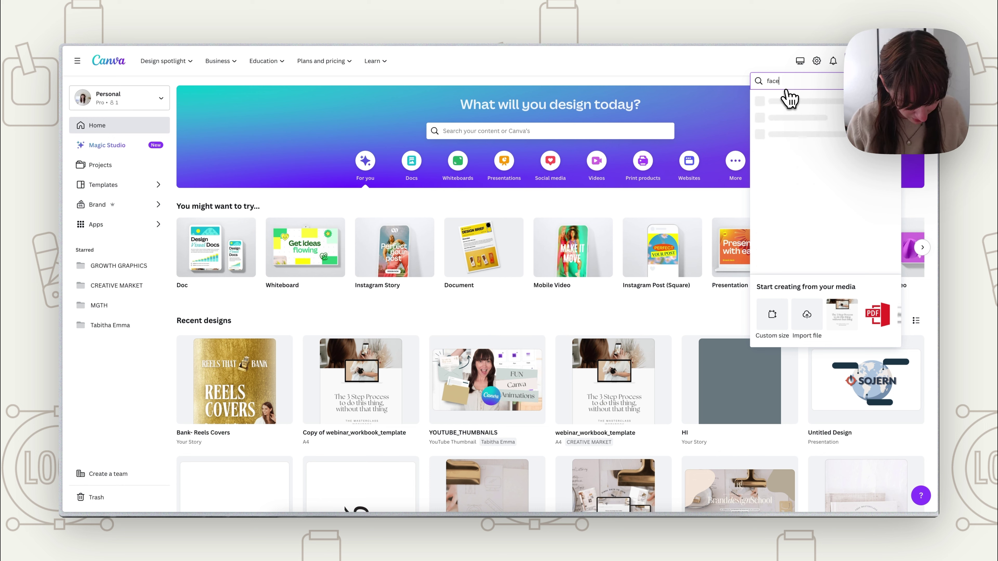
{"action": "type", "text": "book post"}
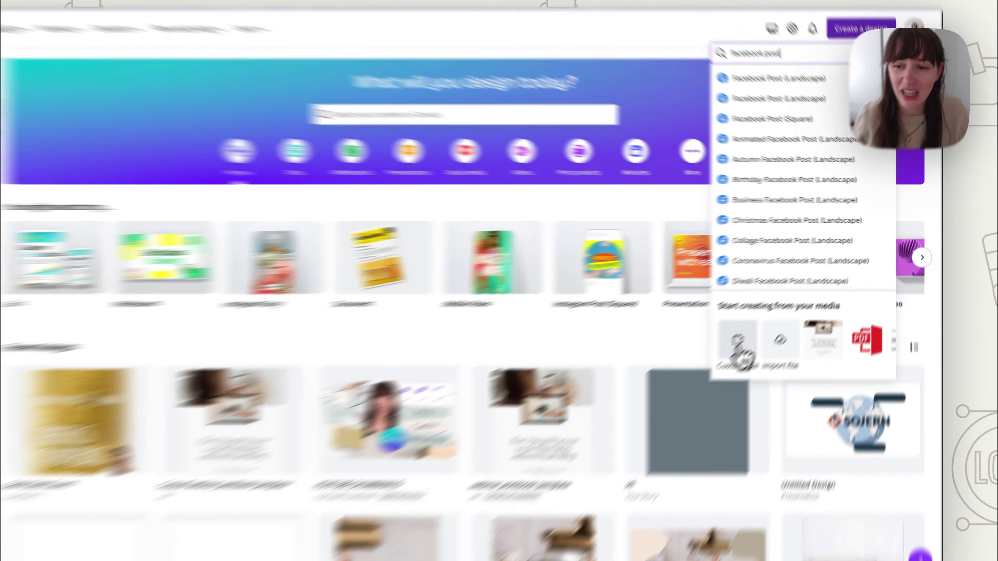
Open the custom size options for a new design and choose px as the unit.
{"action": "left_click", "coordinate": [772, 320]}
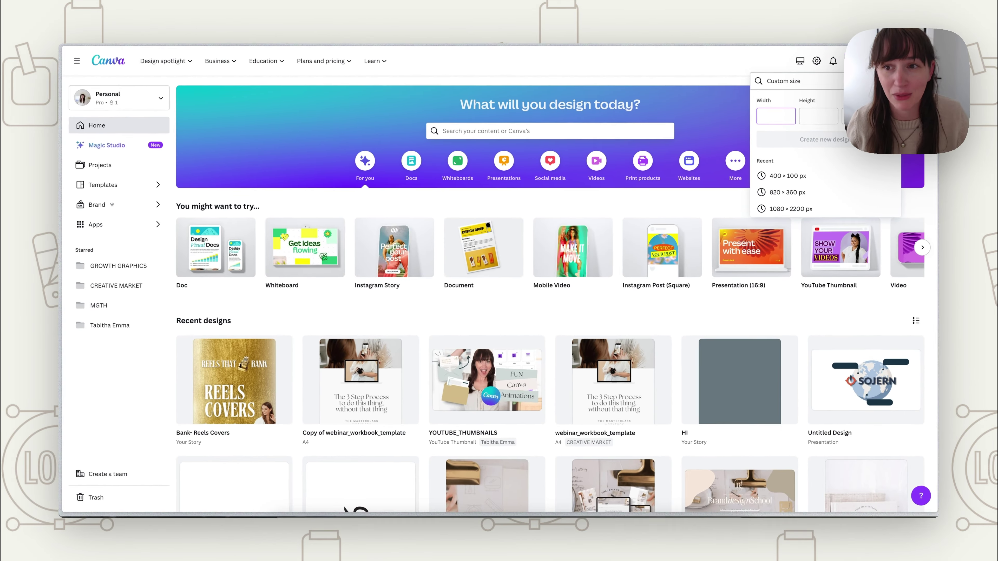
{"action": "left_click", "coordinate": [850, 117]}
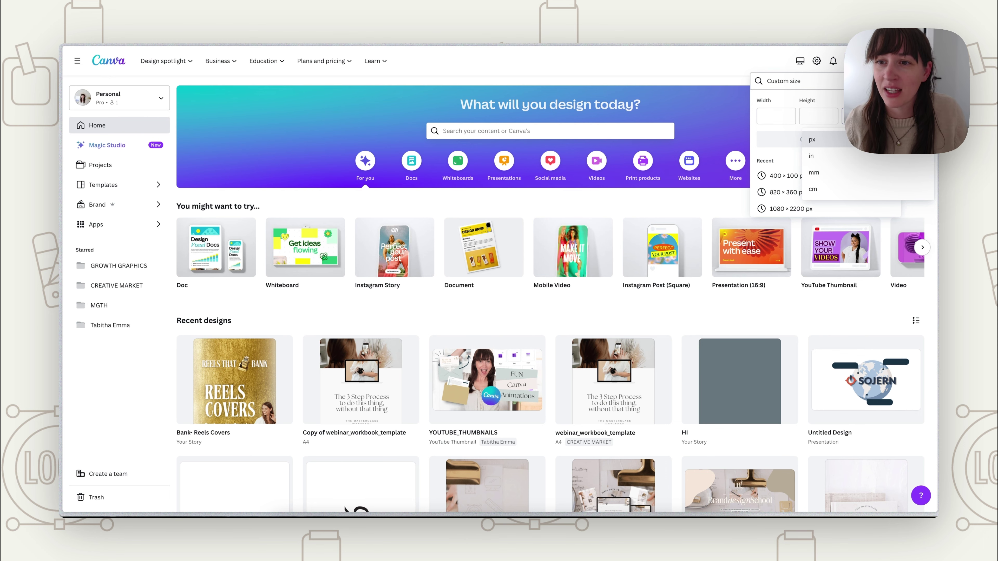
{"action": "left_click", "coordinate": [812, 139]}
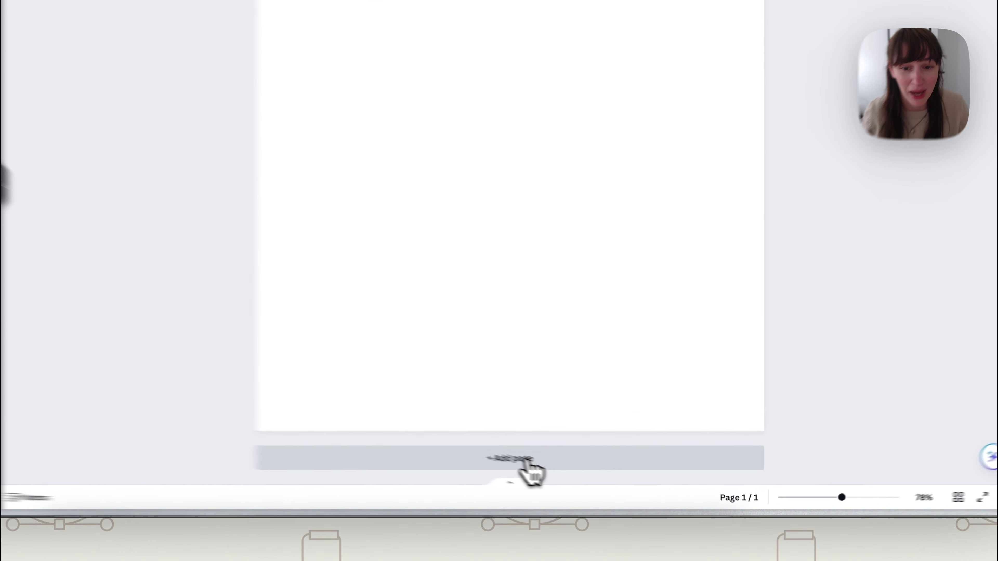
Show the page thumbnails and add two blank pages, for a total of three.
{"action": "left_click", "coordinate": [600, 478]}
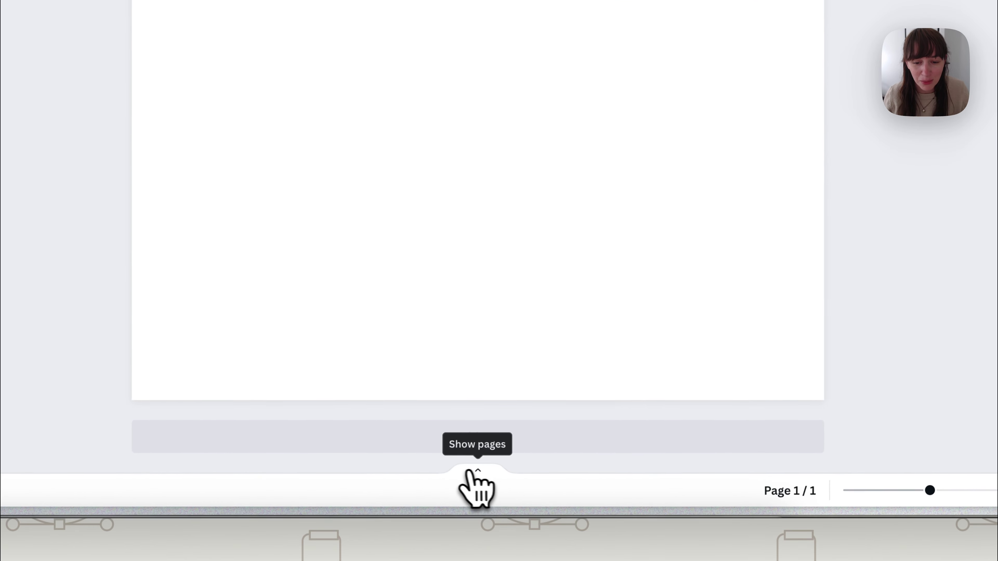
{"action": "left_click", "coordinate": [474, 471]}
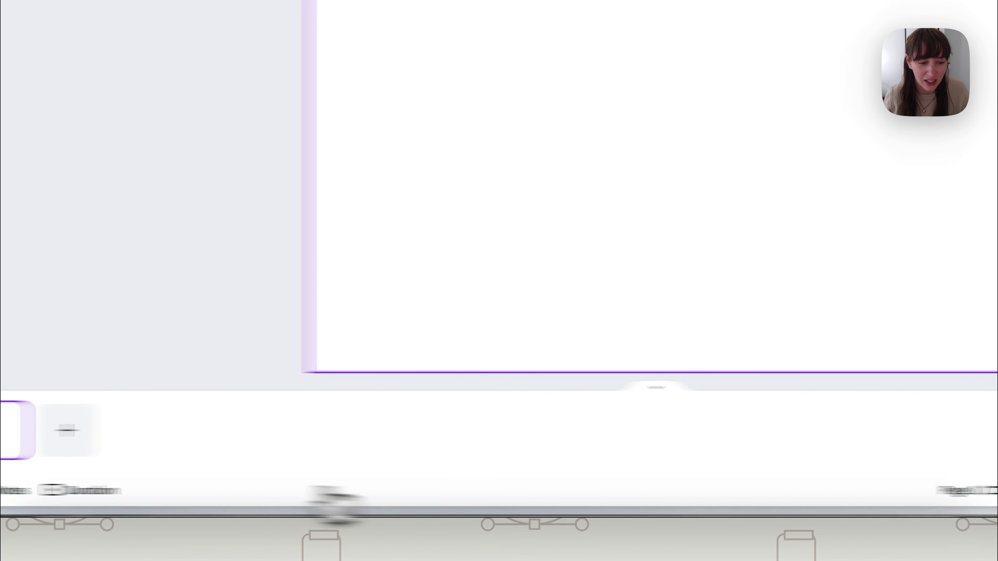
{"action": "left_click", "coordinate": [80, 442]}
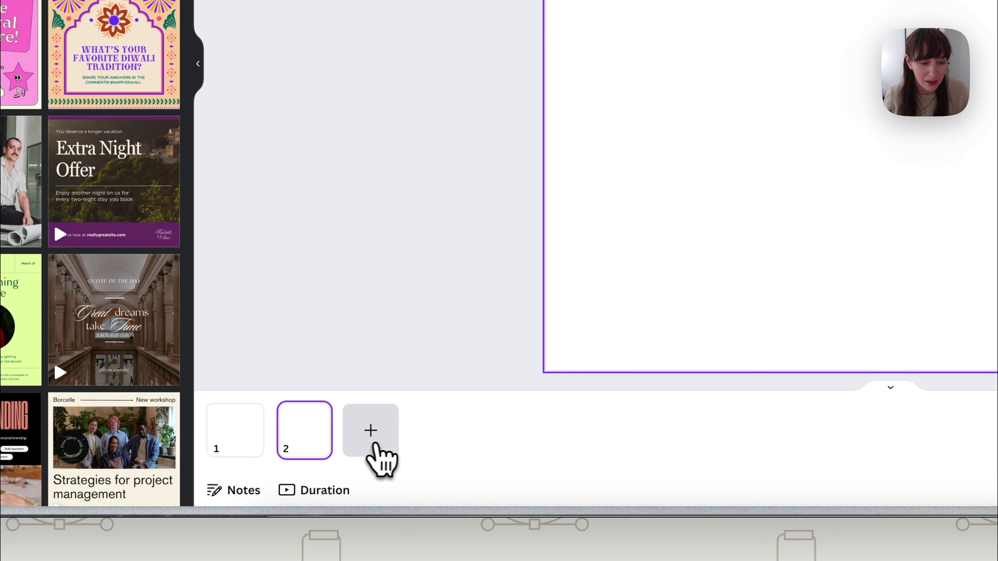
{"action": "left_click", "coordinate": [372, 432]}
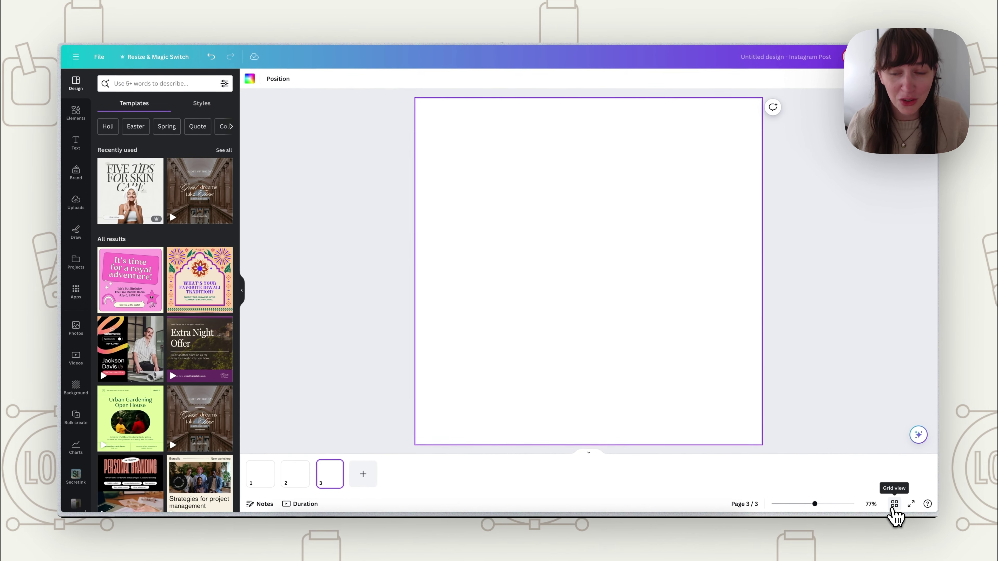
Switch to grid view and add blank pages 4 and 5.
{"action": "left_click", "coordinate": [894, 504]}
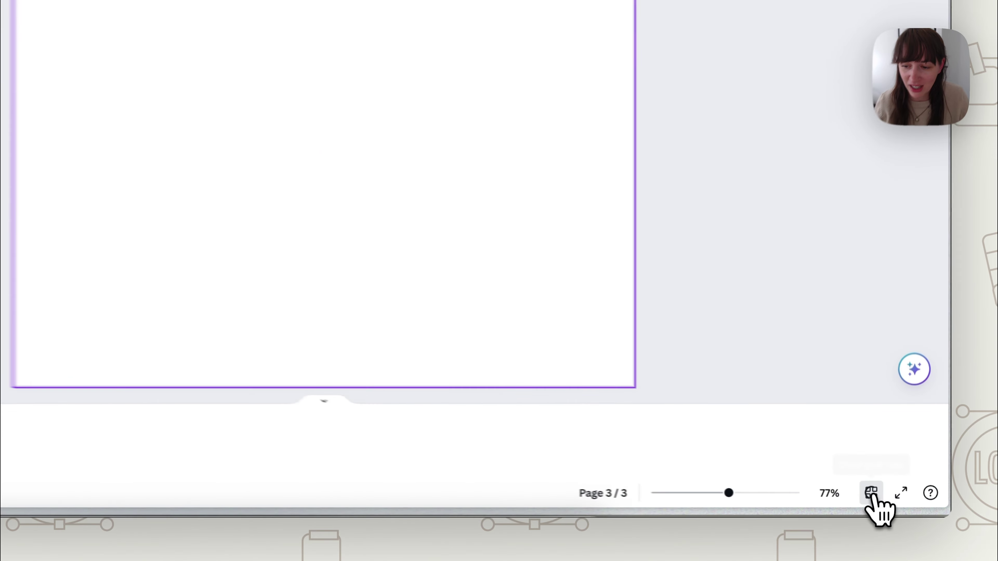
{"action": "left_click", "coordinate": [423, 112]}
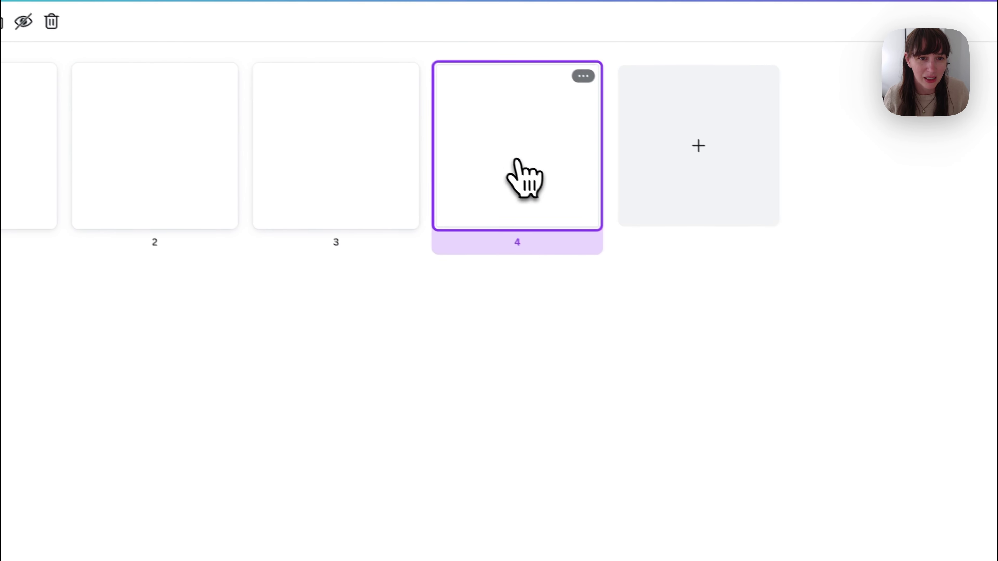
{"action": "left_click", "coordinate": [675, 187]}
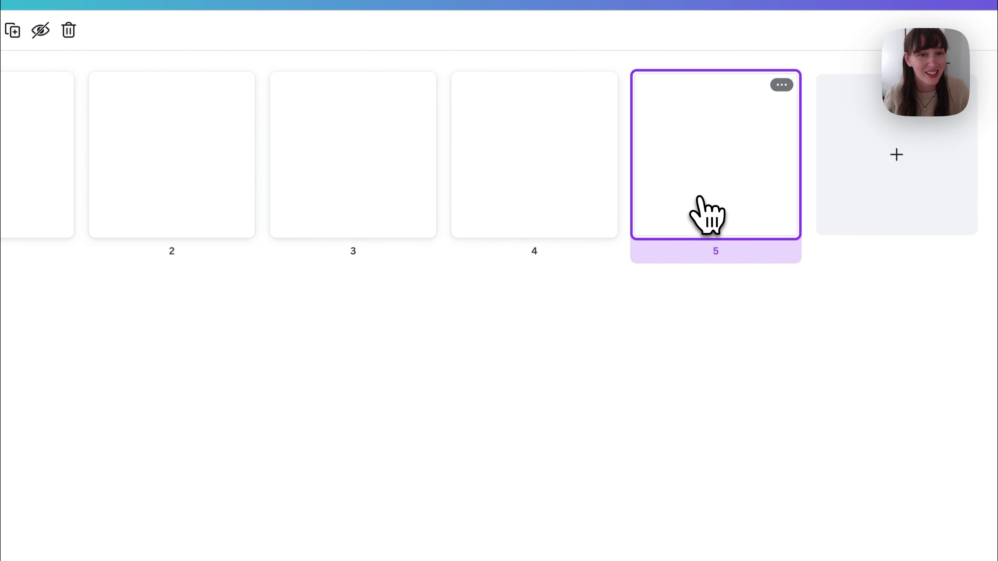
Delete the four extra pages so only one remains, close grid view and hide the page thumbnails.
{"action": "left_click", "coordinate": [507, 149]}
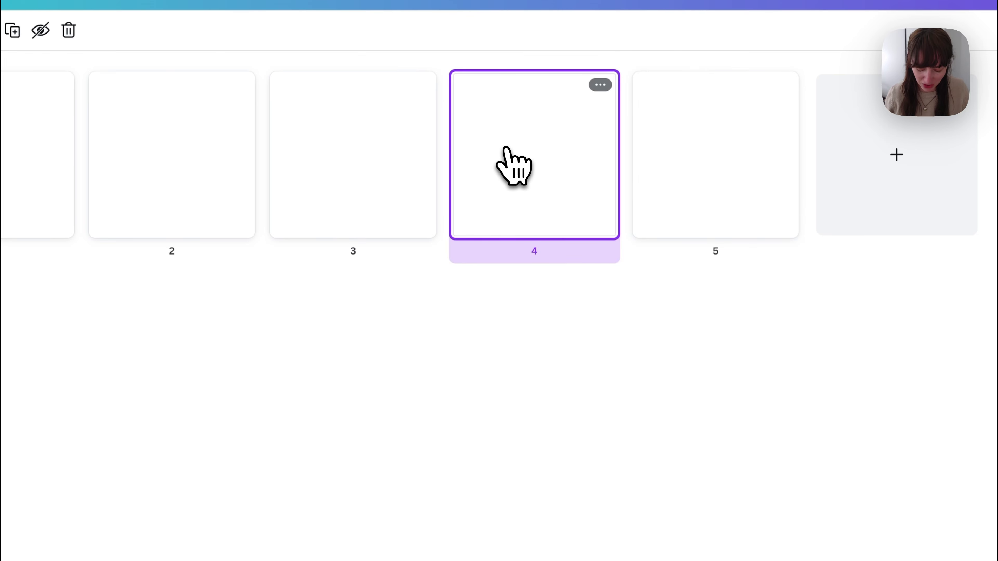
{"action": "key", "text": "Delete"}
{"action": "key", "text": "Delete"}
{"action": "key", "text": "Delete"}
{"action": "key", "text": "Delete"}
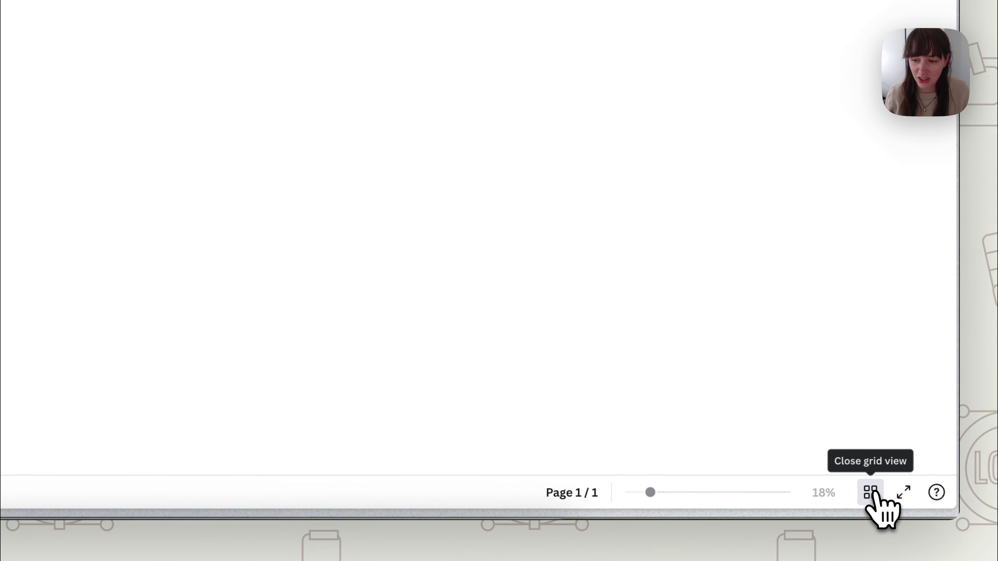
{"action": "left_click", "coordinate": [870, 493]}
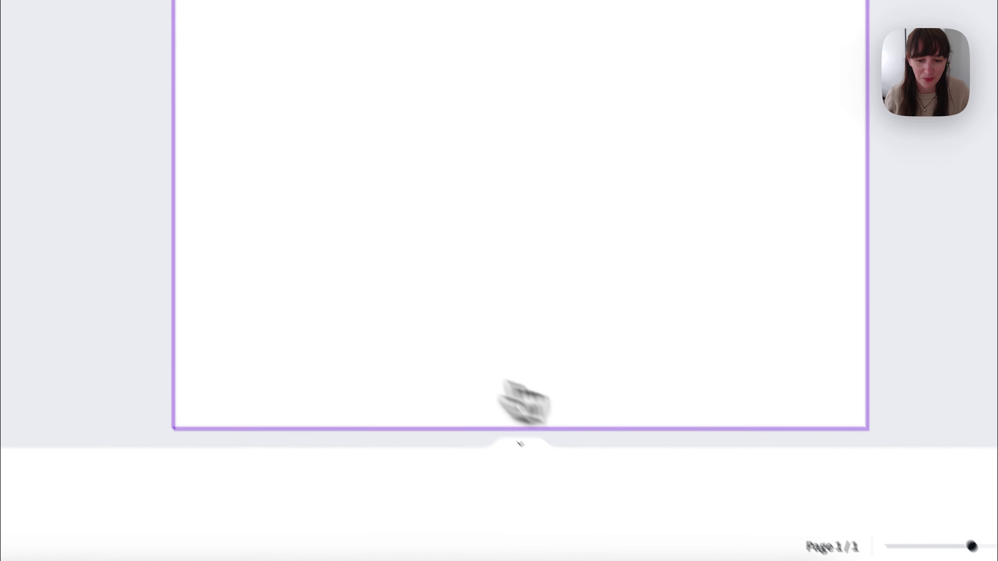
{"action": "left_click", "coordinate": [458, 392]}
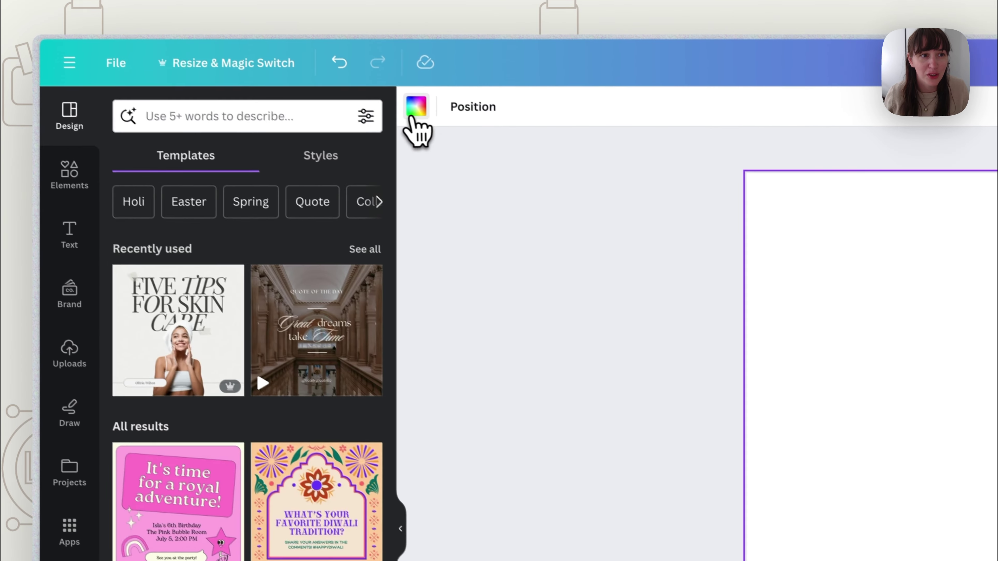
Set the page background to the off-white brand colour.
{"action": "left_click", "coordinate": [323, 32]}
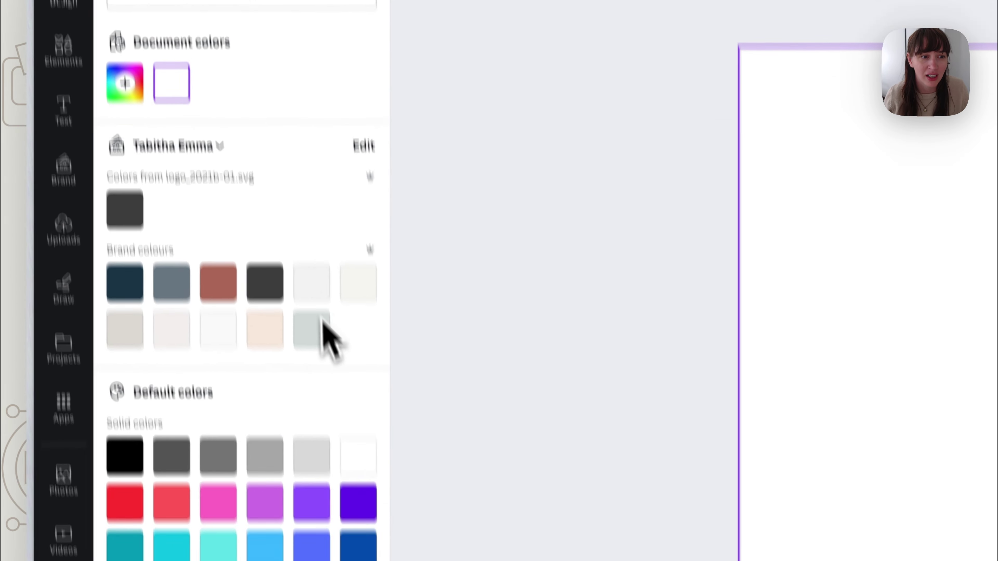
{"action": "left_click", "coordinate": [377, 352]}
{"action": "left_click", "coordinate": [546, 236]}
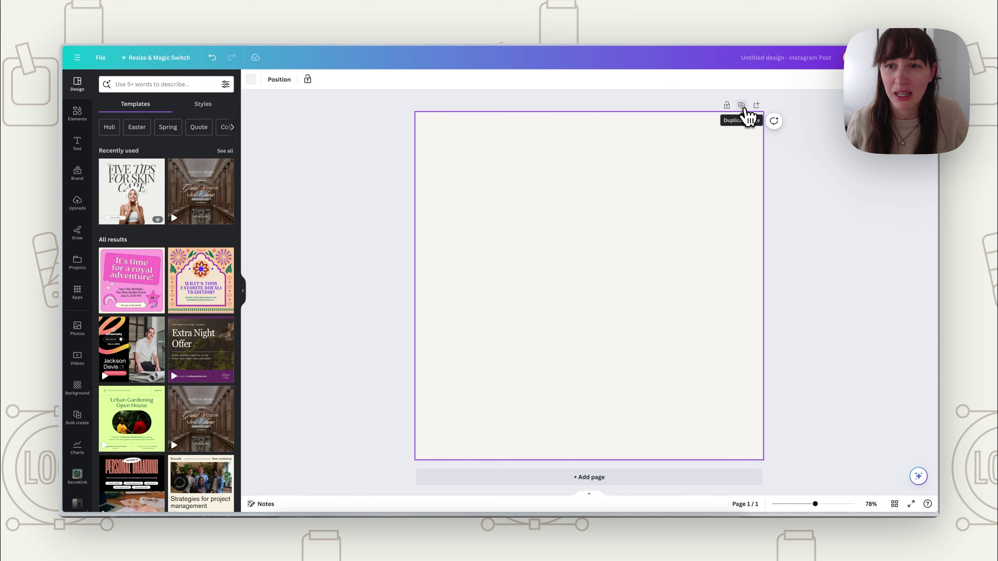
Duplicate the off-white page and hide the first page.
{"action": "left_click", "coordinate": [742, 107]}
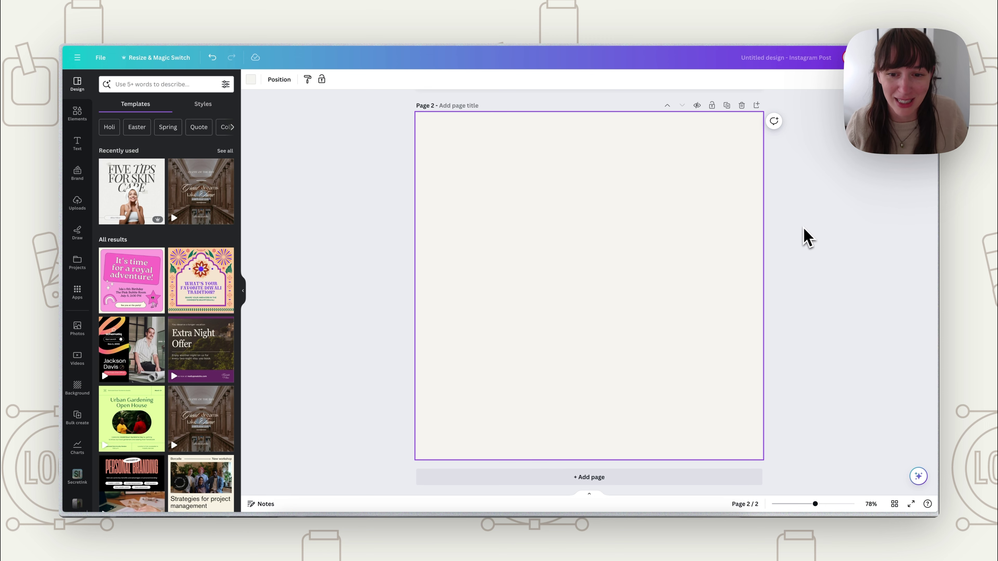
{"action": "scroll", "coordinate": [790, 281], "scroll_direction": "up", "scroll_amount": 5}
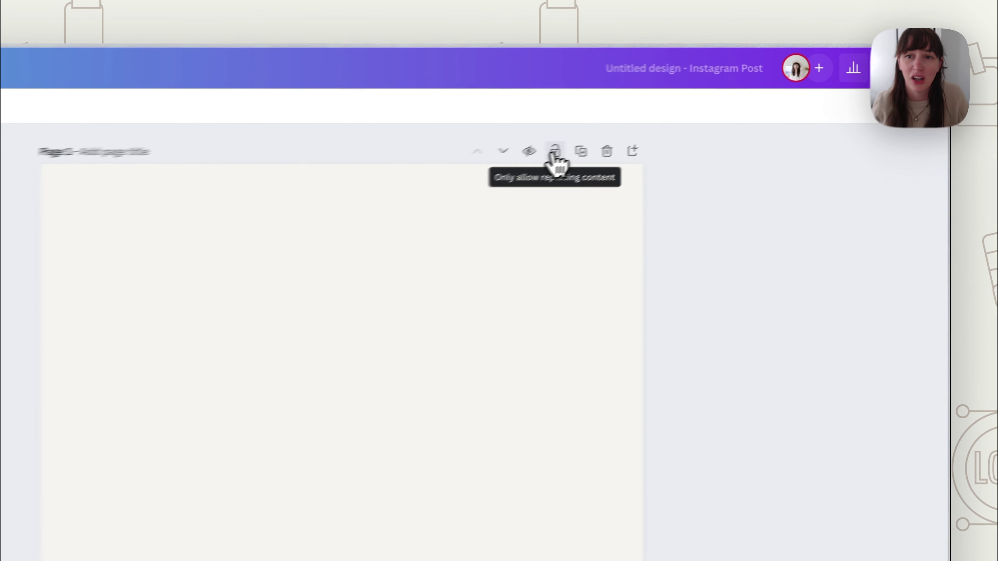
{"action": "left_click", "coordinate": [553, 152]}
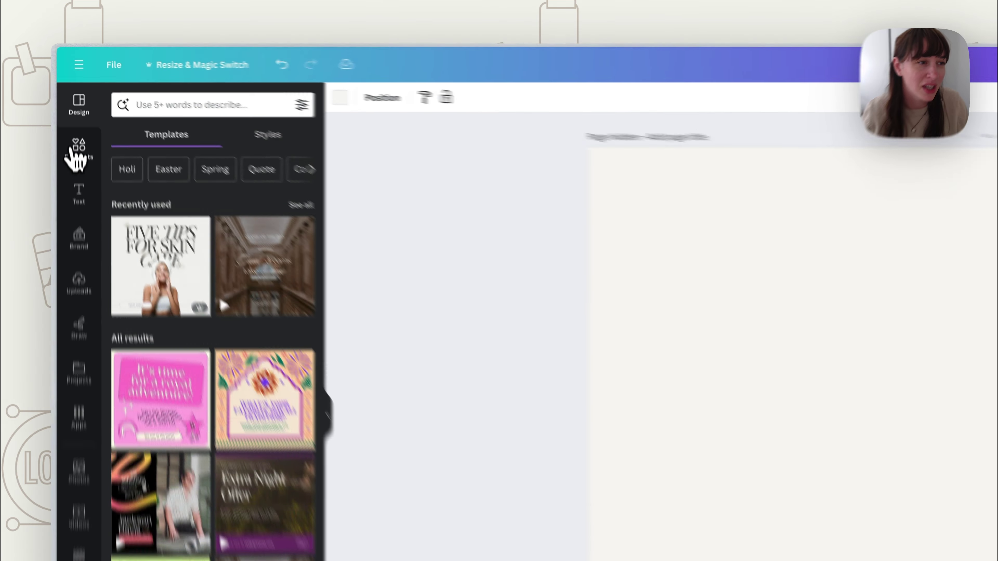
Look through the recently used elements and add a circle from the shapes collection to the first page.
{"action": "left_click", "coordinate": [77, 113]}
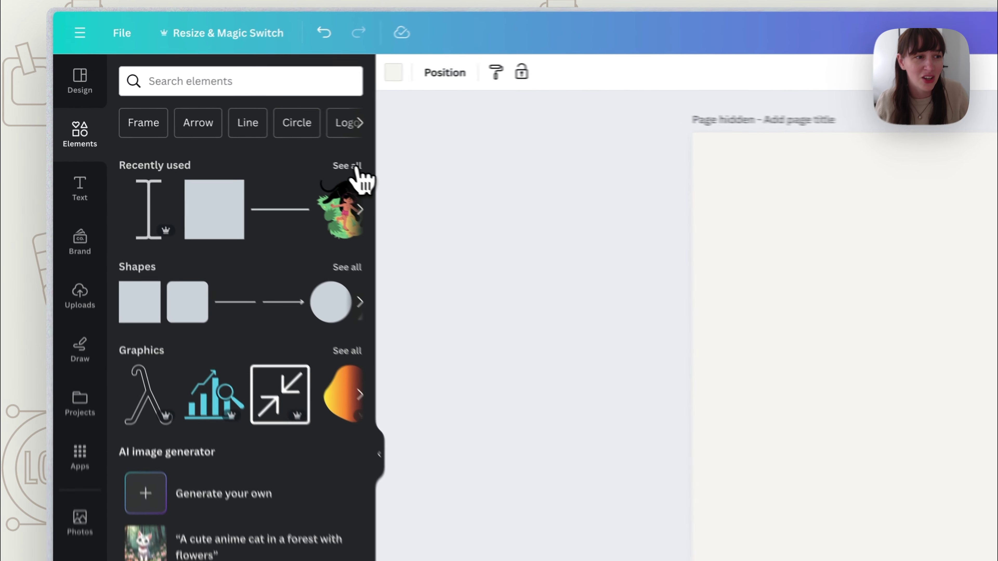
{"action": "left_click", "coordinate": [225, 131]}
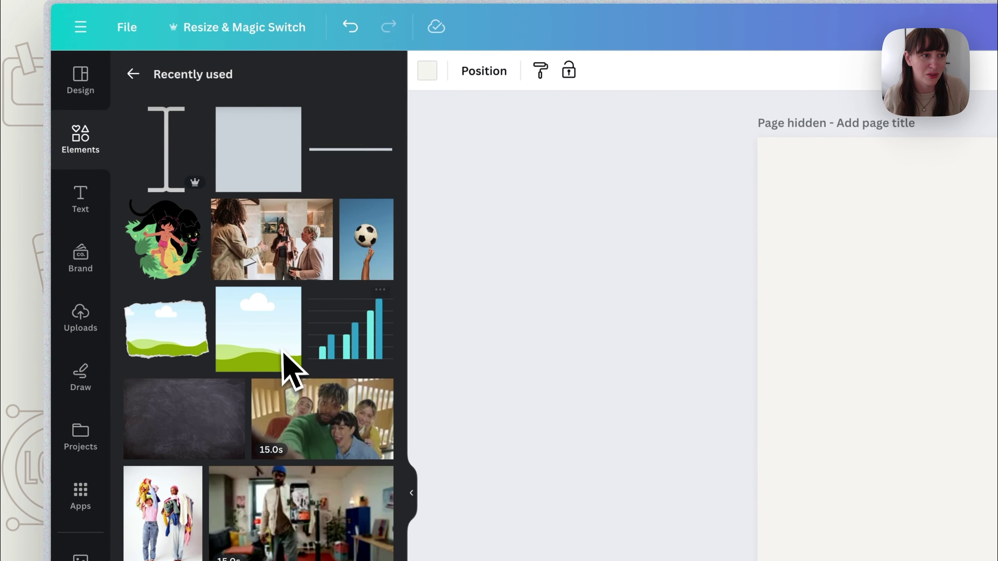
{"action": "left_click", "coordinate": [135, 111]}
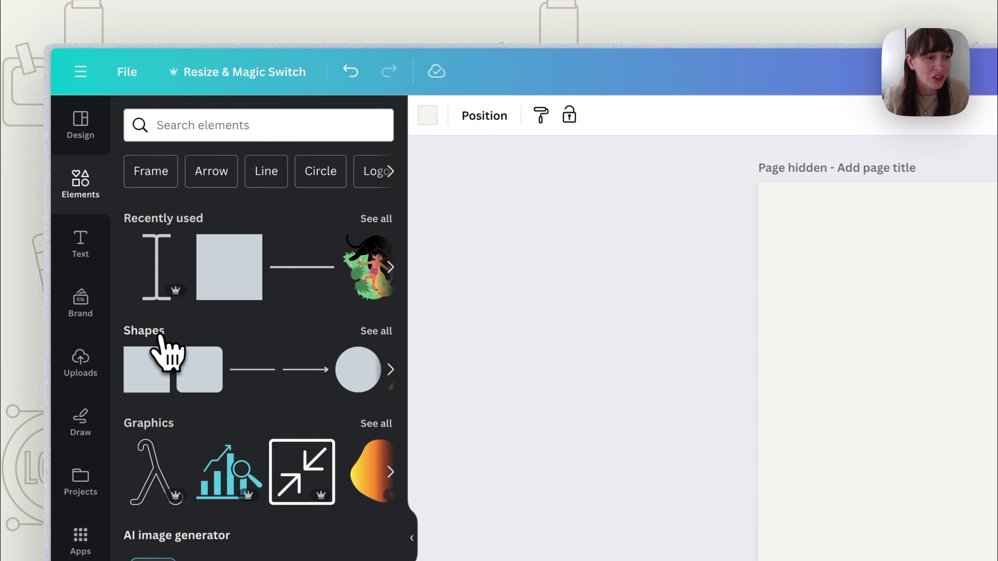
{"action": "left_click", "coordinate": [365, 332]}
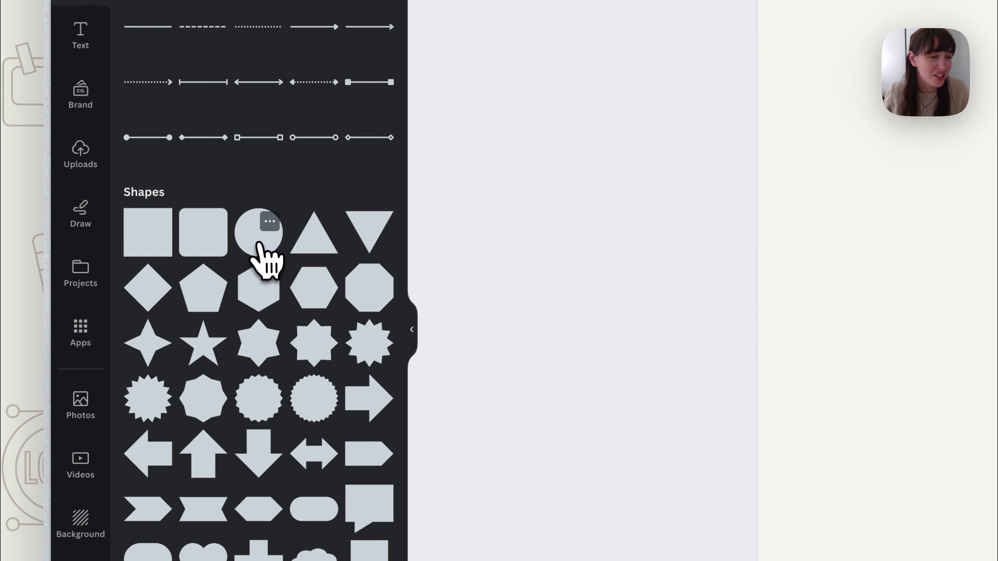
{"action": "left_click", "coordinate": [268, 253]}
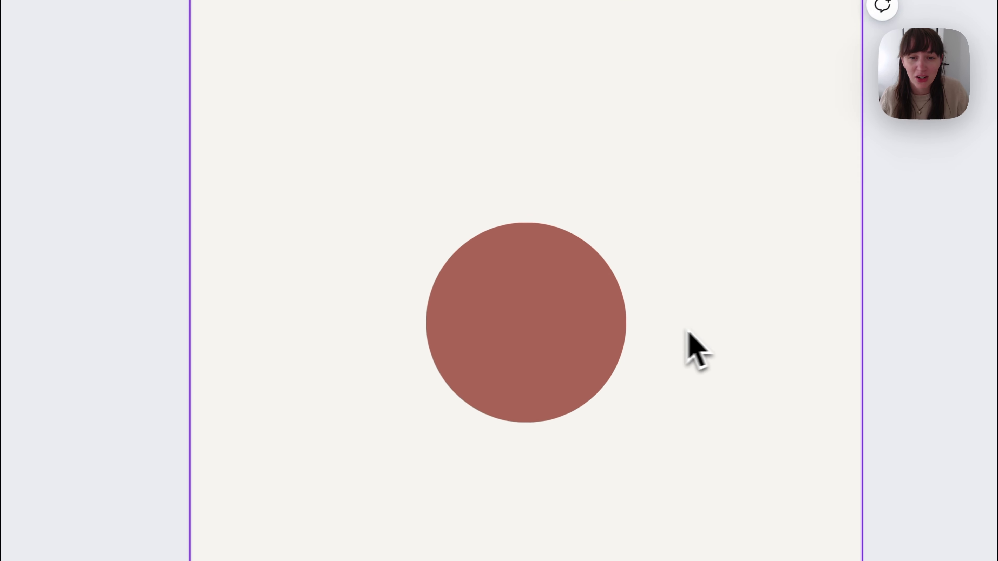
Try the circle as a diamond, a hexagon, and six- and eight-pointed stars, and change it back to a circle.
{"action": "left_click", "coordinate": [628, 297]}
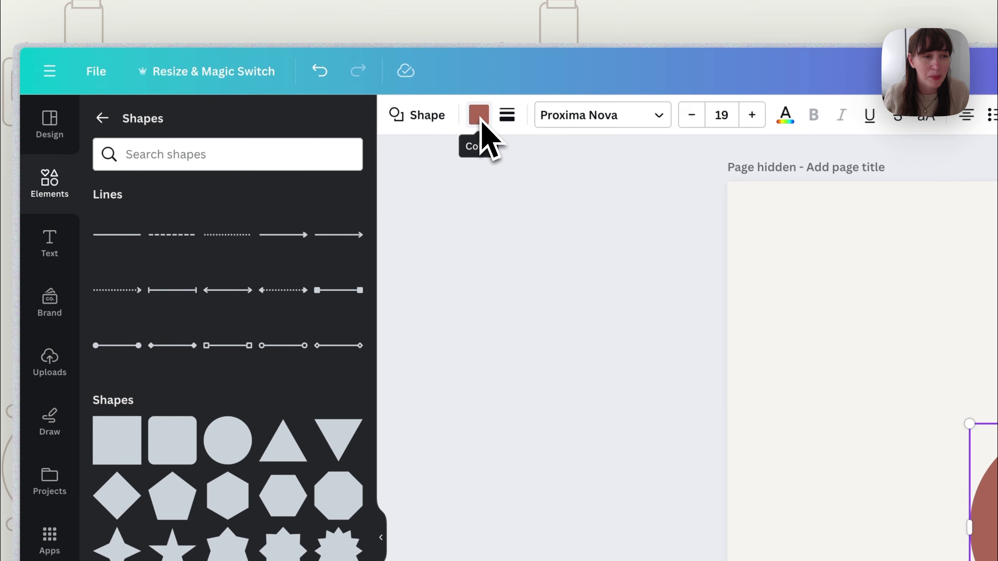
{"action": "left_click", "coordinate": [256, 67]}
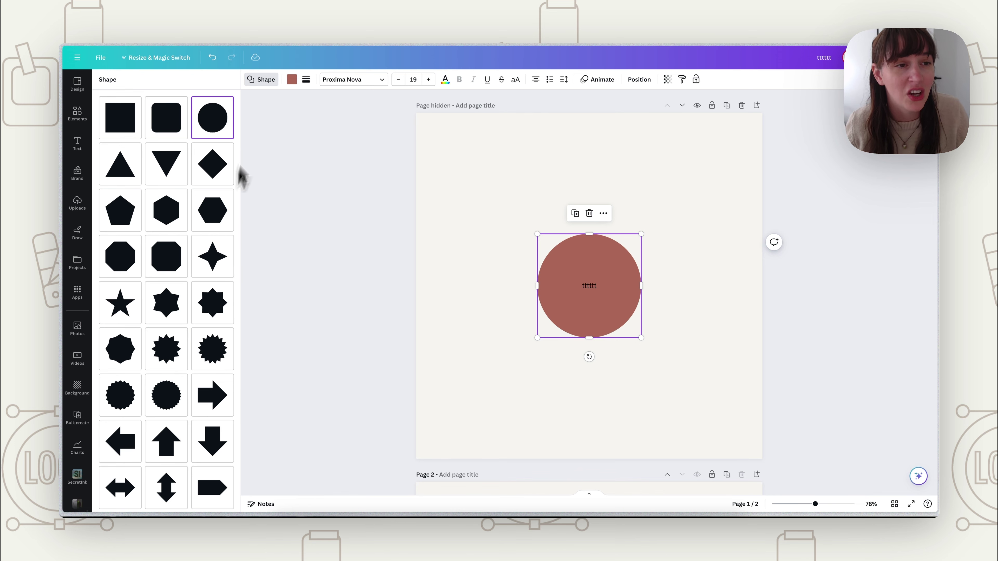
{"action": "left_click", "coordinate": [215, 177]}
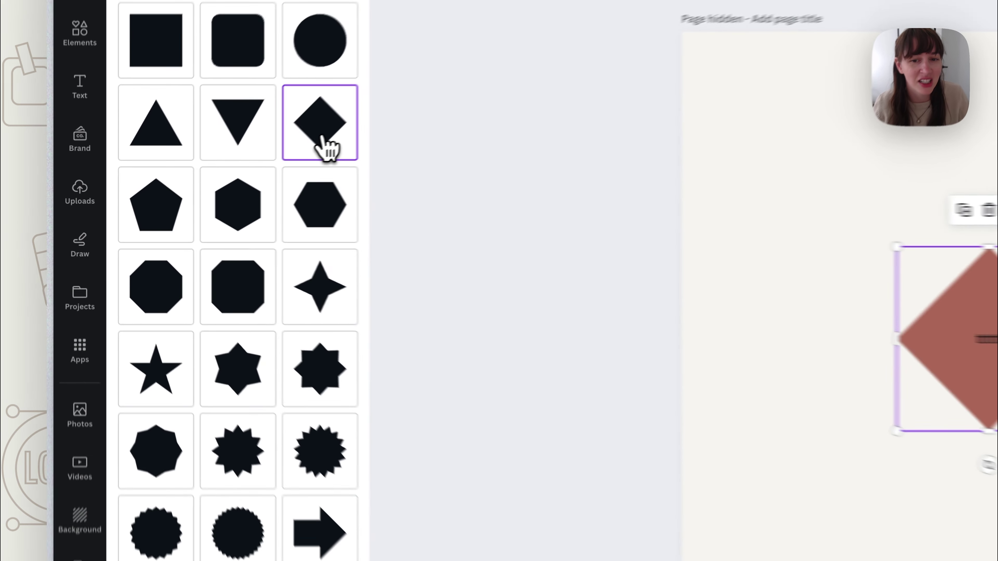
{"action": "left_click", "coordinate": [208, 224]}
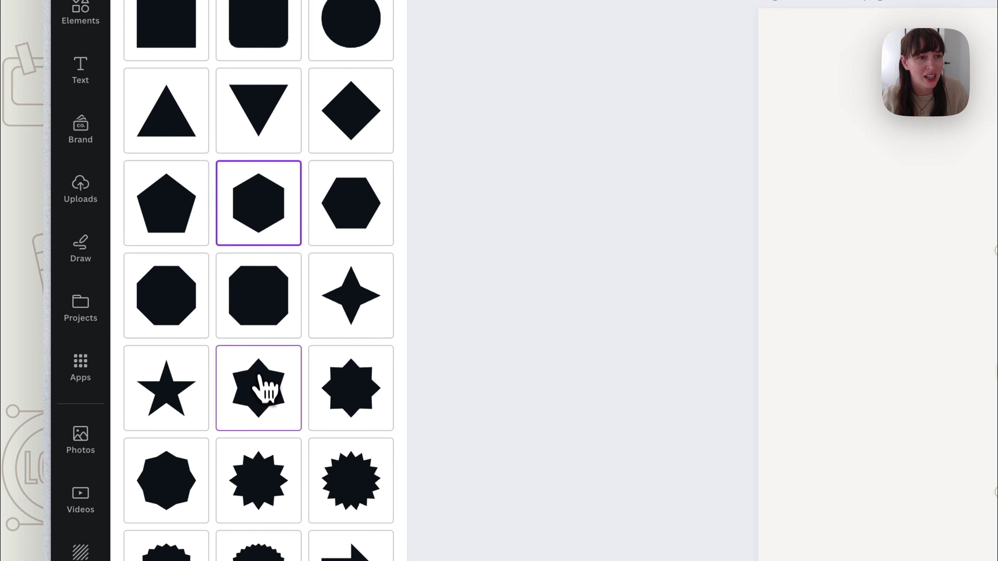
{"action": "left_click", "coordinate": [260, 387]}
{"action": "left_click", "coordinate": [350, 416]}
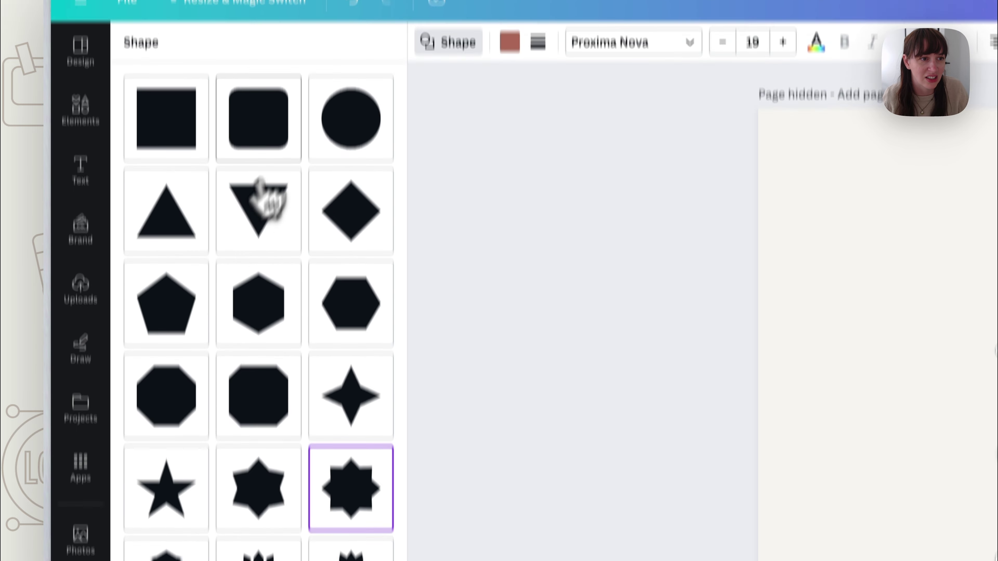
{"action": "left_click", "coordinate": [344, 124]}
Fill the circle with the slate brand colour #67767F, trying it as a gradient and returning to the solid colour.
{"action": "left_click", "coordinate": [510, 44]}
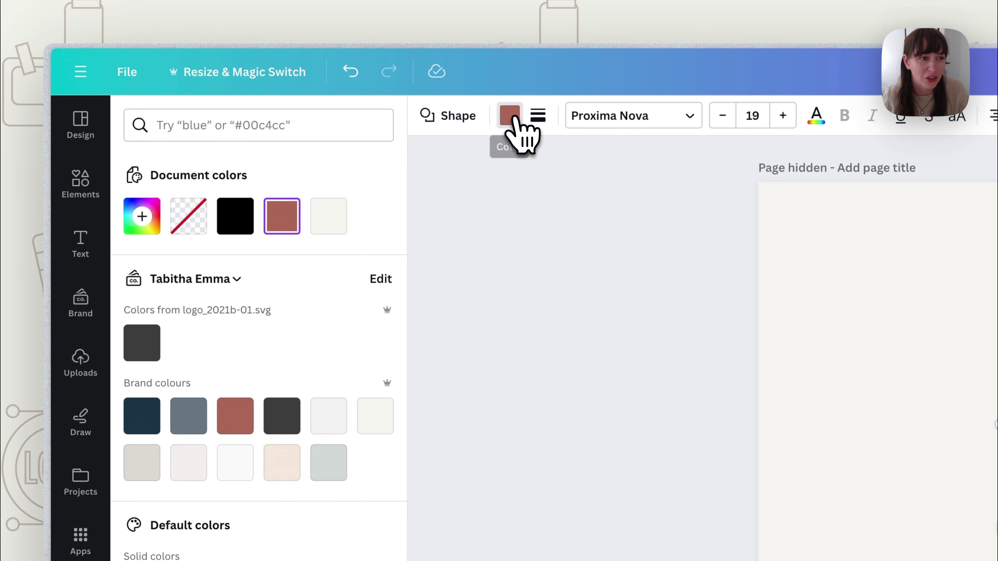
{"action": "left_click", "coordinate": [188, 417]}
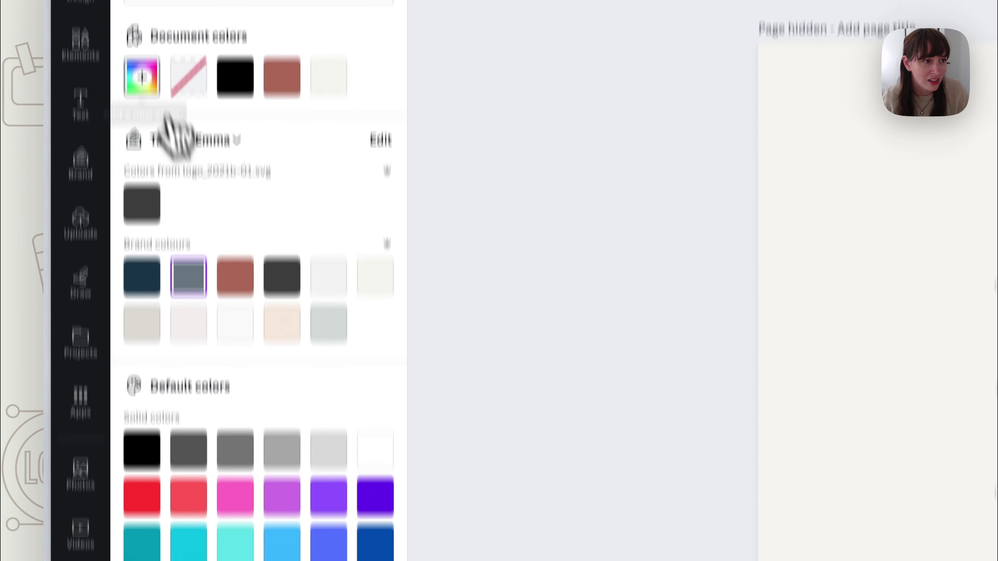
{"action": "left_click", "coordinate": [155, 83]}
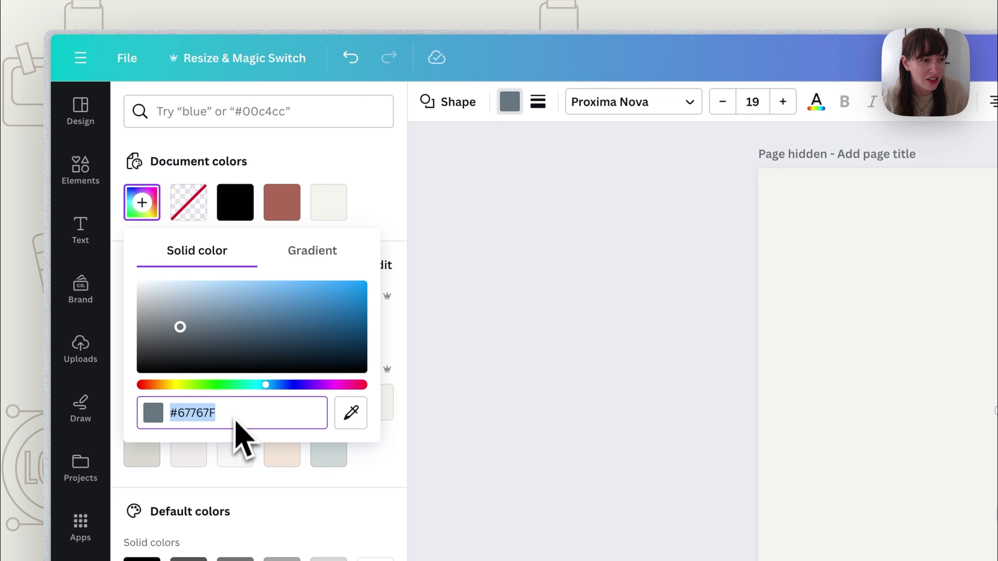
{"action": "left_click", "coordinate": [326, 253]}
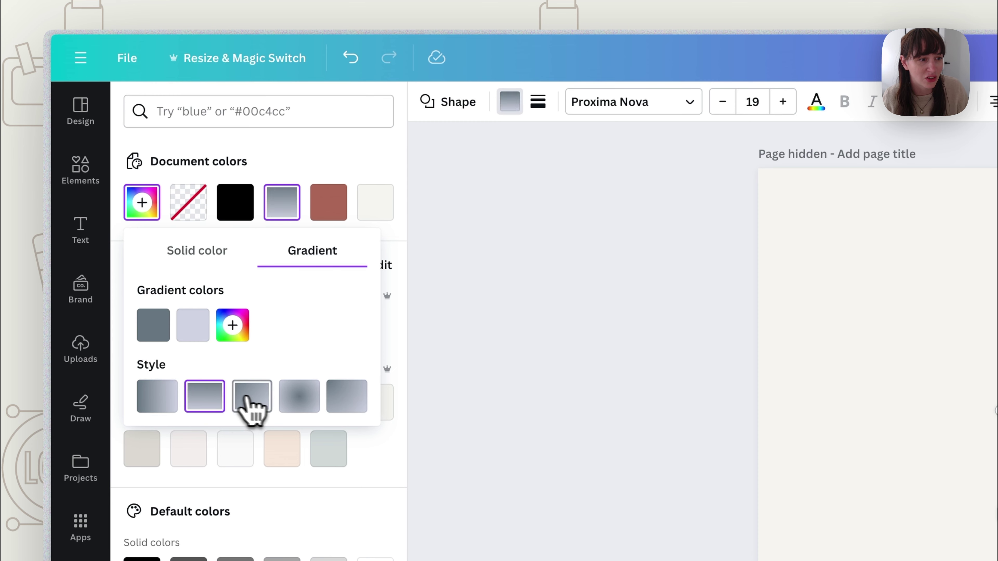
{"action": "left_click", "coordinate": [157, 334]}
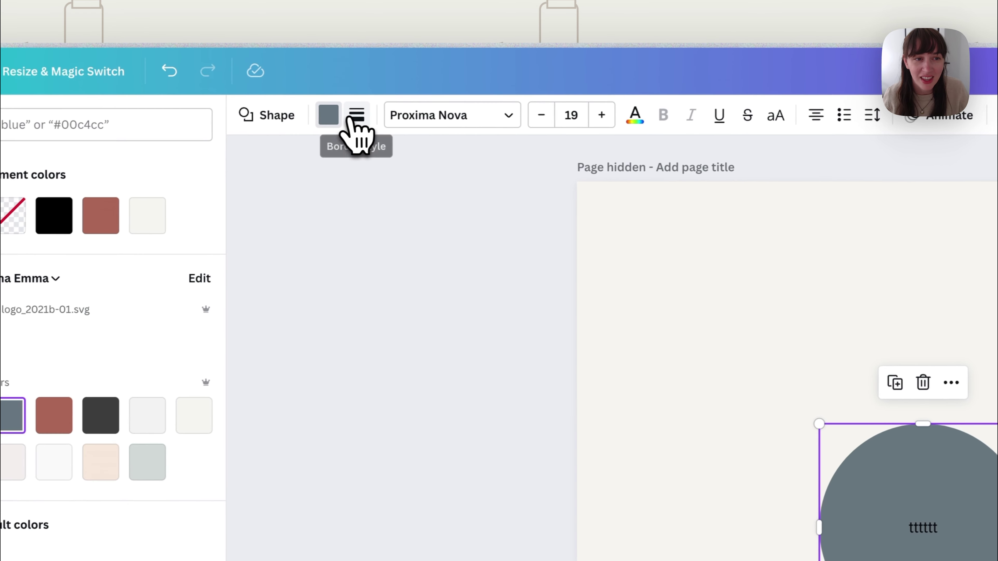
Give the circle a solid black border with a border weight of 5.
{"action": "left_click", "coordinate": [538, 101]}
{"action": "left_click_drag", "start_coordinate": [348, 221], "coordinate": [352, 221]}
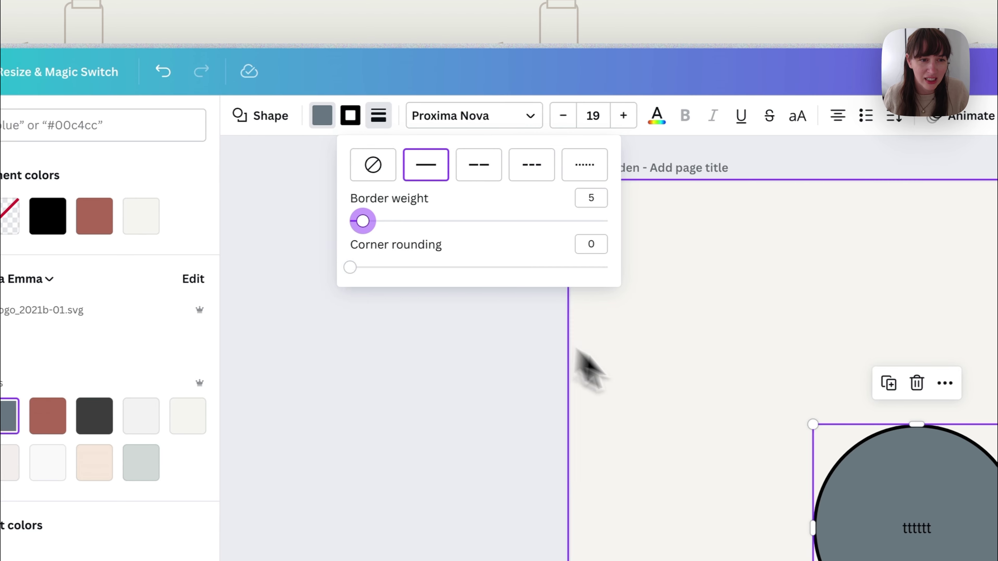
{"action": "left_click", "coordinate": [604, 374]}
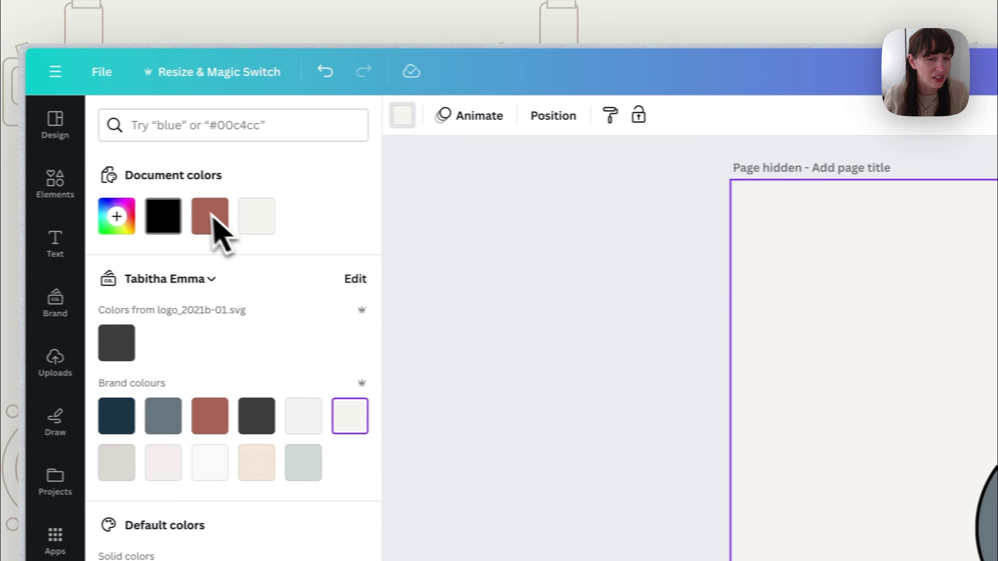
{"action": "left_click", "coordinate": [990, 519]}
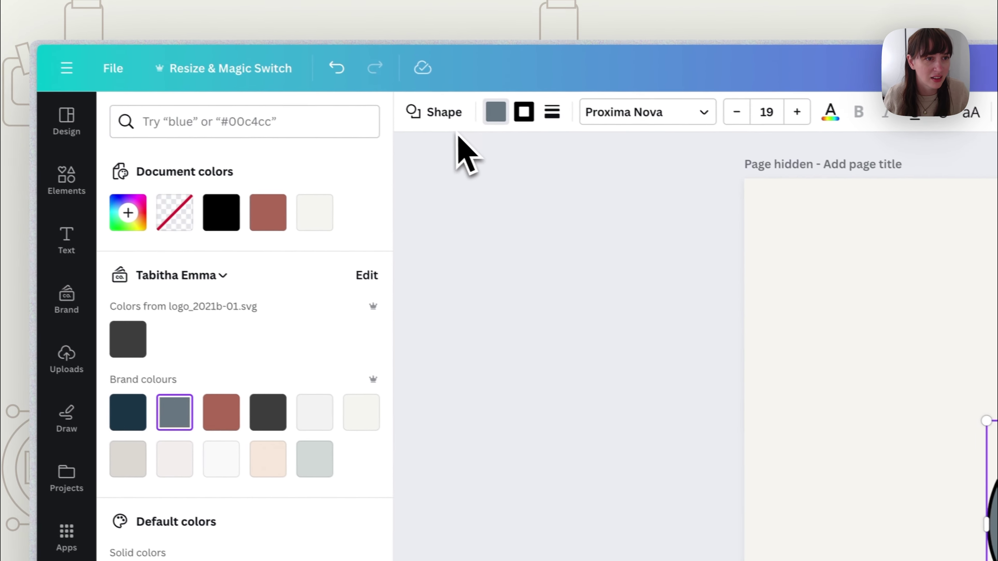
Change the circle to a square with a corner rounding of 24 and a dark navy border.
{"action": "left_click", "coordinate": [436, 118]}
{"action": "left_click", "coordinate": [172, 196]}
{"action": "left_click", "coordinate": [330, 115]}
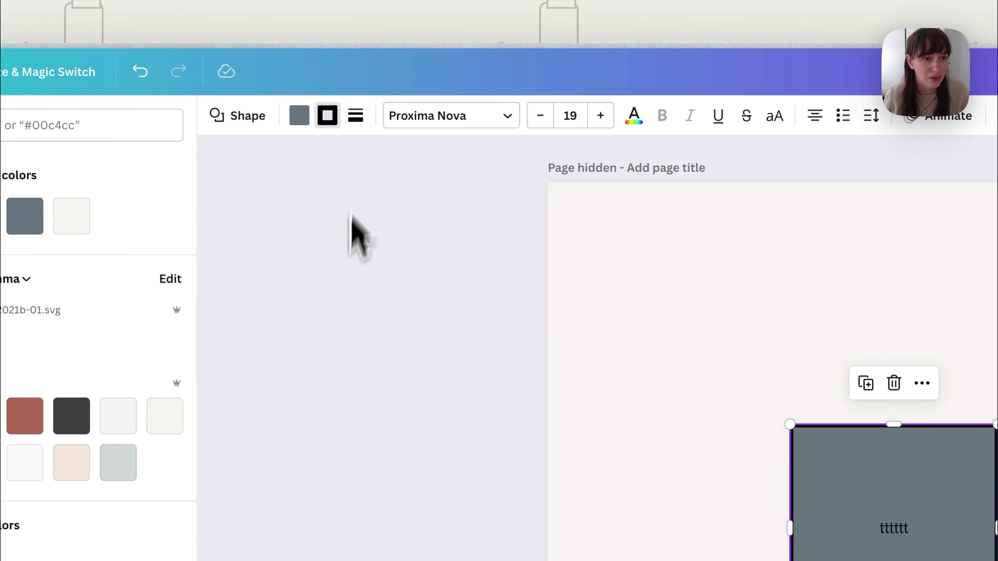
{"action": "left_click", "coordinate": [358, 115]}
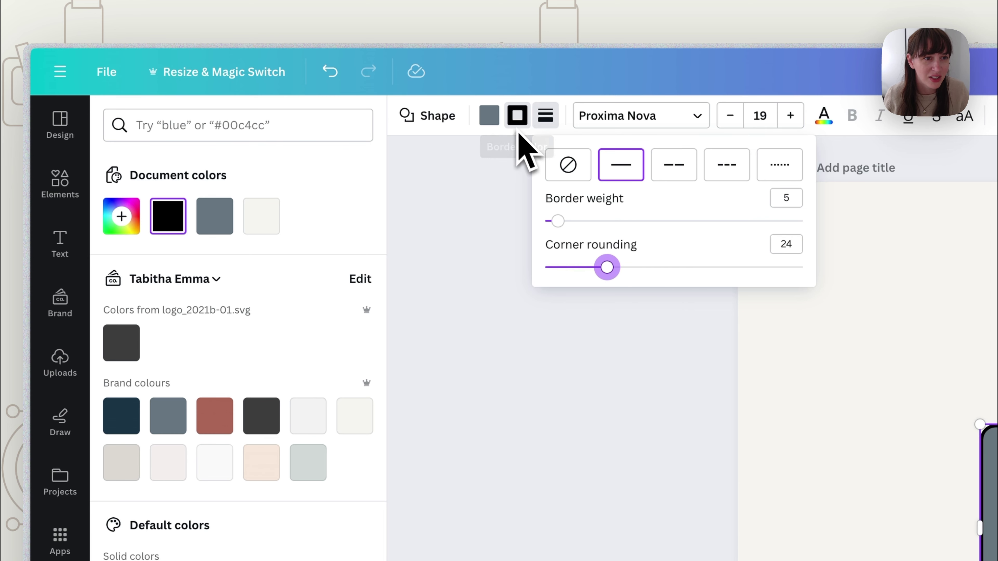
{"action": "left_click", "coordinate": [519, 120]}
{"action": "left_click", "coordinate": [517, 115]}
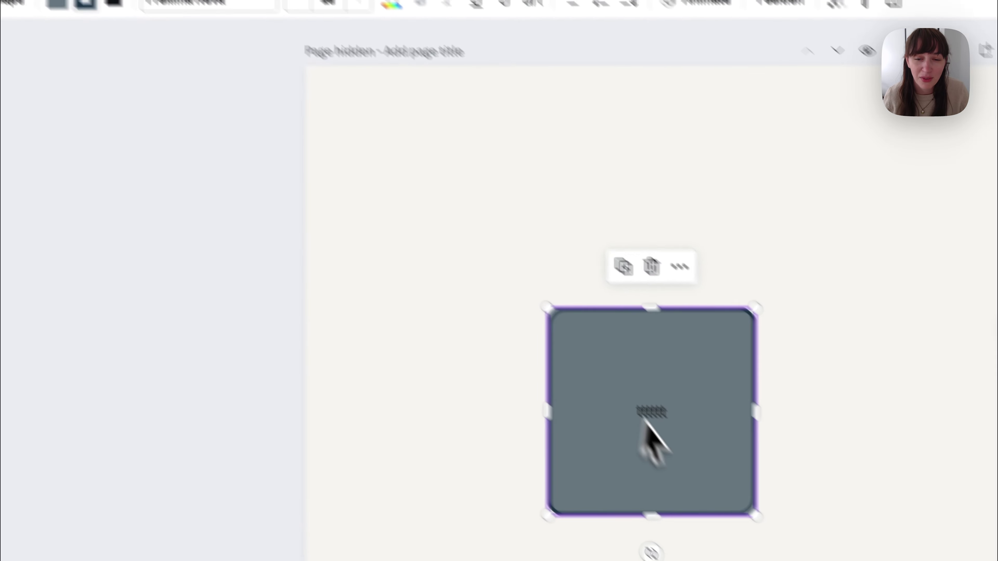
Set the text inside the square to The Seasons font and the light beige brand colour.
{"action": "double_click", "coordinate": [585, 357]}
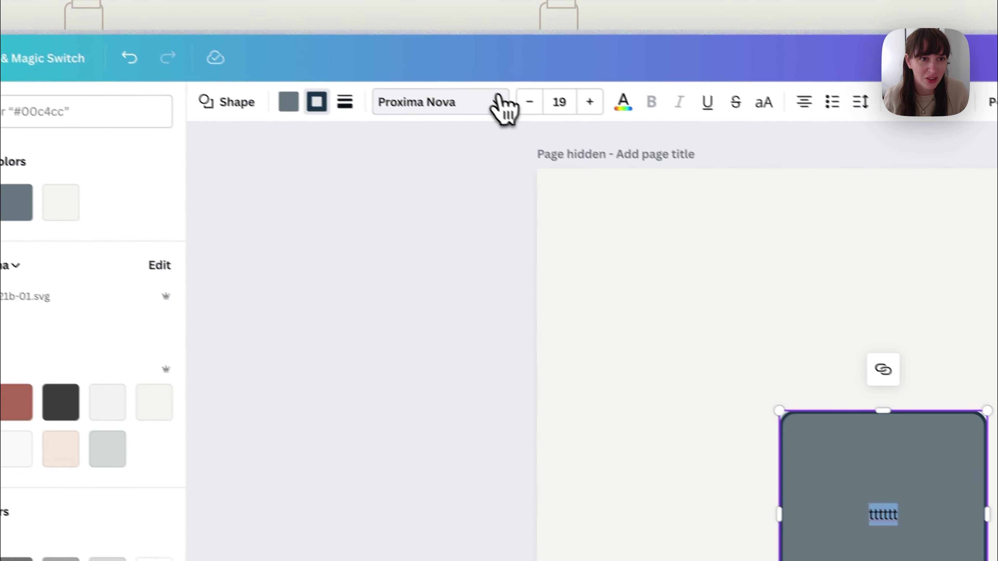
{"action": "left_click", "coordinate": [501, 98]}
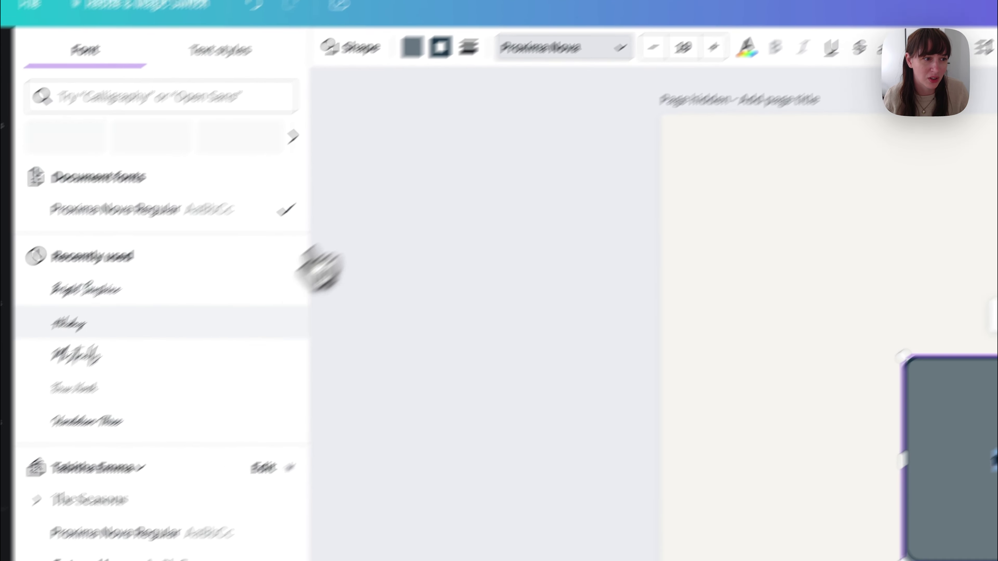
{"action": "left_click", "coordinate": [110, 500]}
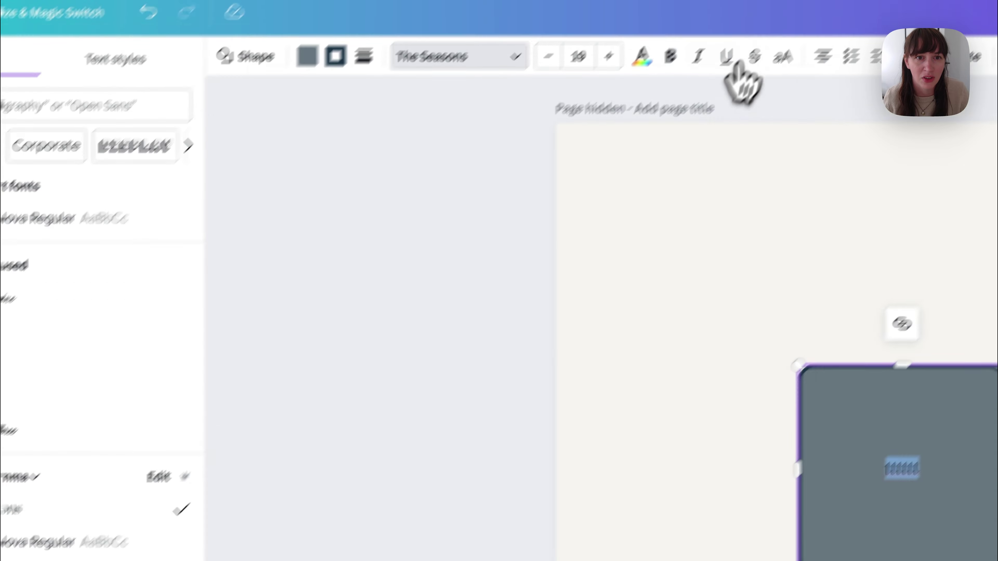
{"action": "left_click", "coordinate": [641, 56]}
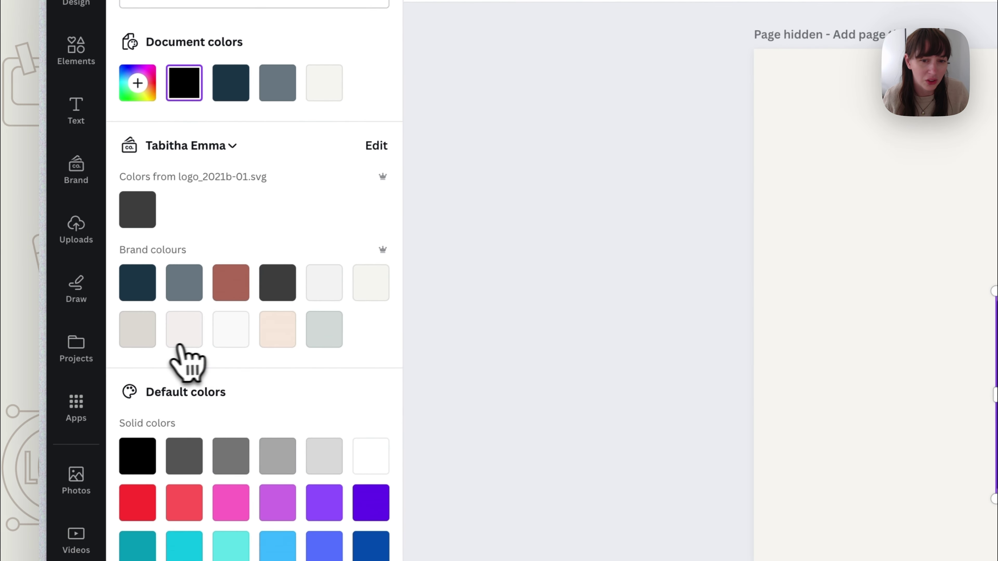
{"action": "left_click", "coordinate": [152, 336]}
Increase the font size of the text inside the square and deselect the shape.
{"action": "left_click", "coordinate": [537, 116]}
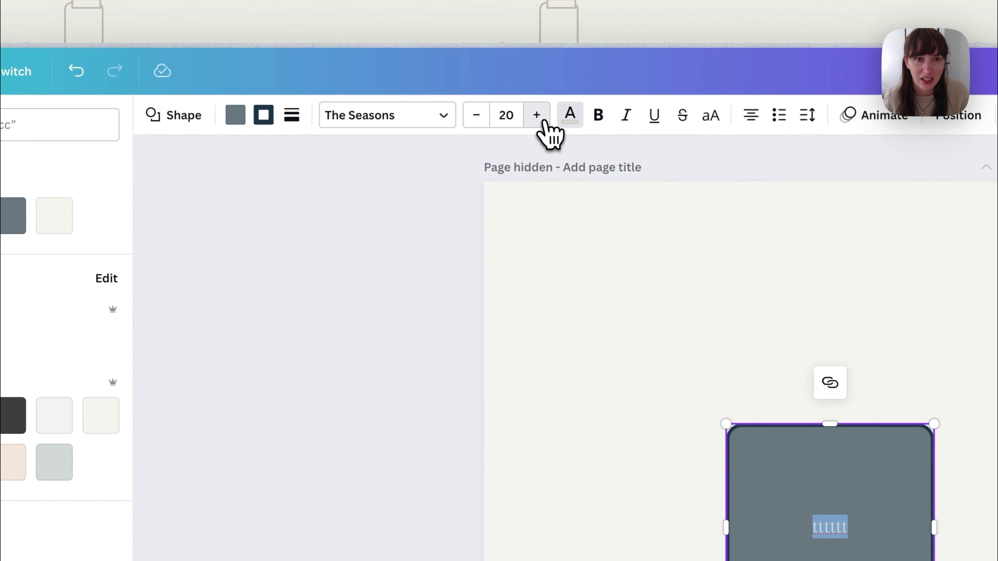
{"action": "left_click", "coordinate": [541, 122]}
{"action": "left_click", "coordinate": [540, 122]}
{"action": "left_click", "coordinate": [539, 123]}
{"action": "left_click", "coordinate": [757, 383]}
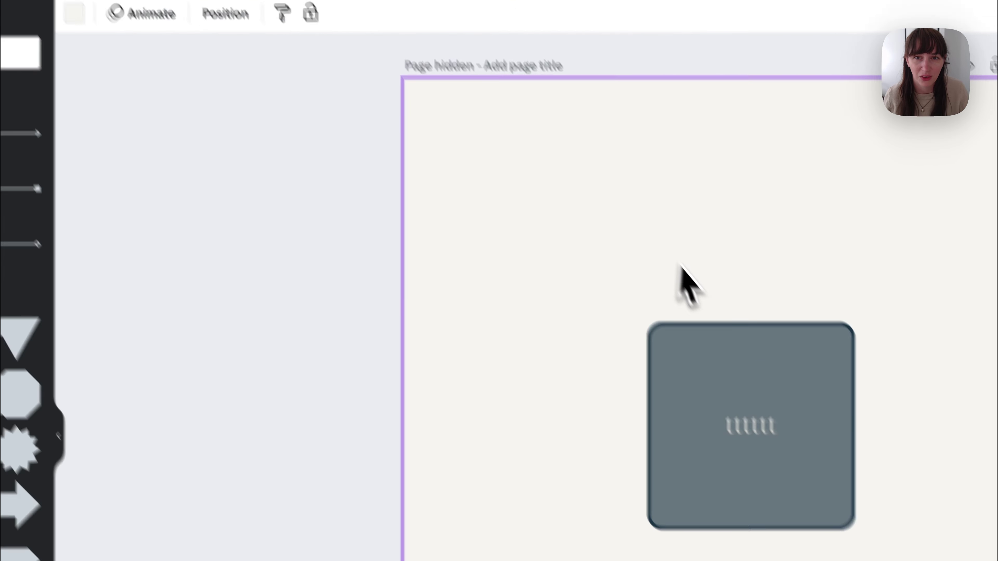
Replace the square with a straight line from the shapes collection, coloured in the slate brand colour.
{"action": "left_click", "coordinate": [810, 551]}
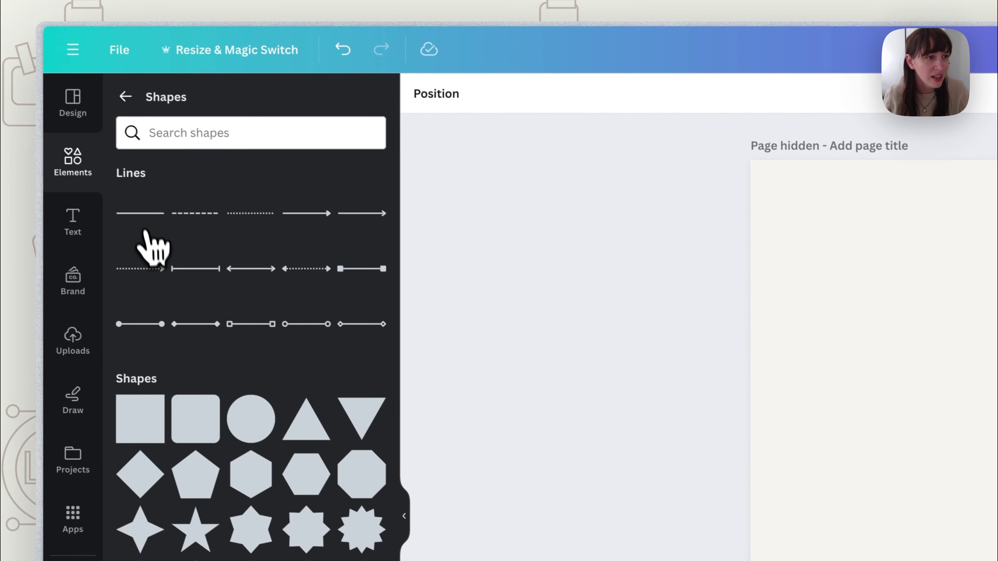
{"action": "left_click", "coordinate": [81, 195]}
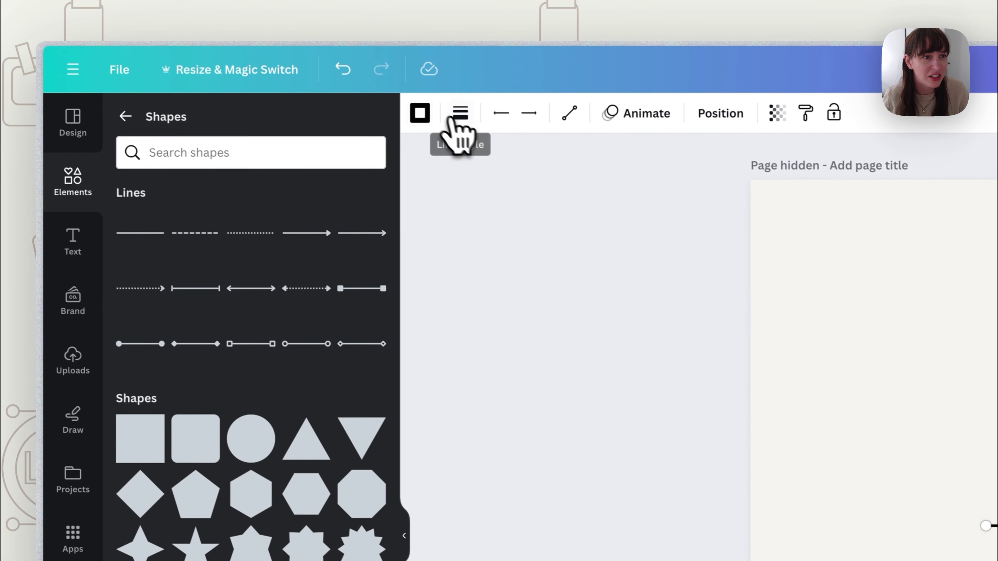
{"action": "left_click", "coordinate": [356, 94]}
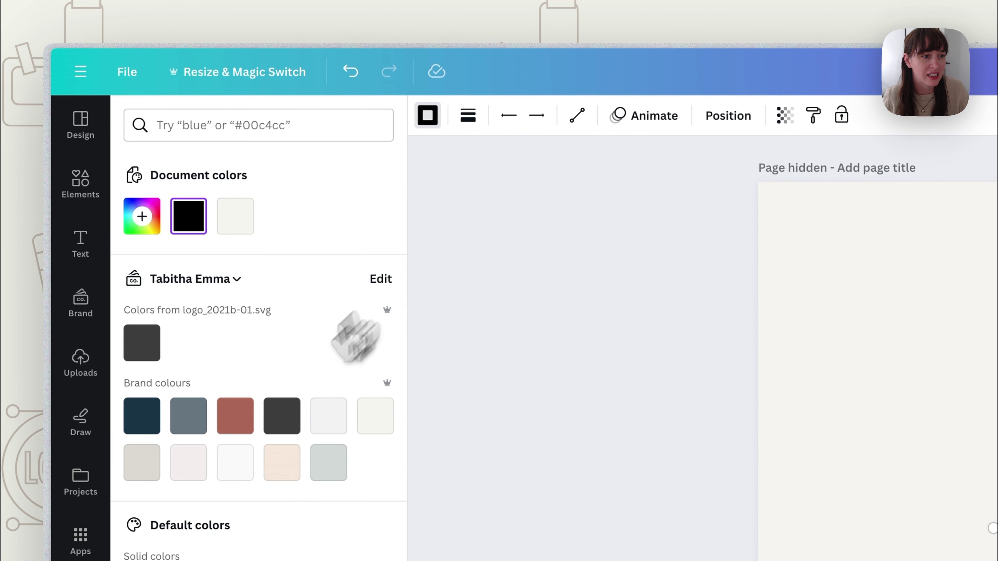
Make the line dotted with a line weight of 1 and look at the available line-start styles.
{"action": "left_click", "coordinate": [468, 116]}
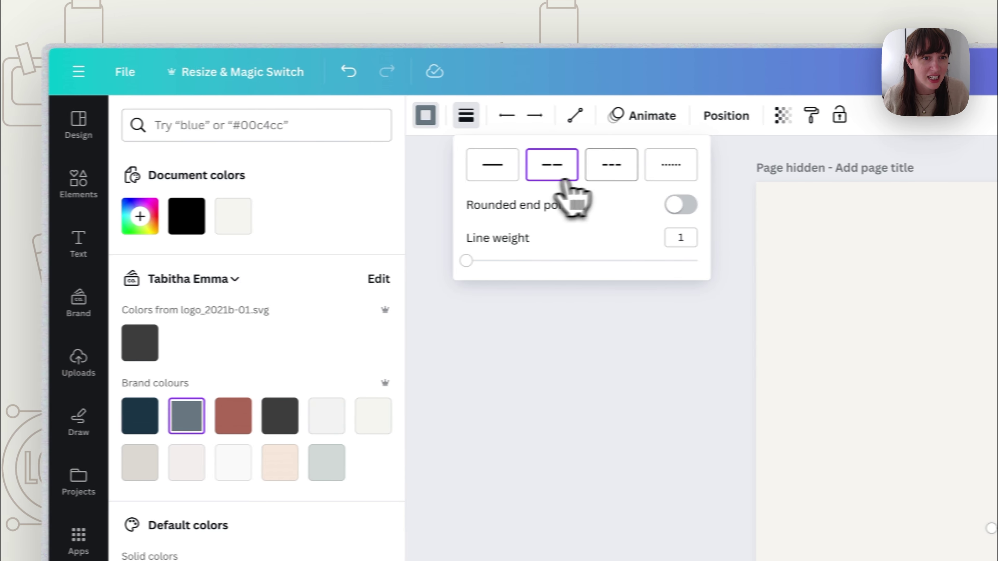
{"action": "left_click", "coordinate": [682, 175]}
{"action": "left_click", "coordinate": [615, 177]}
{"action": "left_click", "coordinate": [396, 124]}
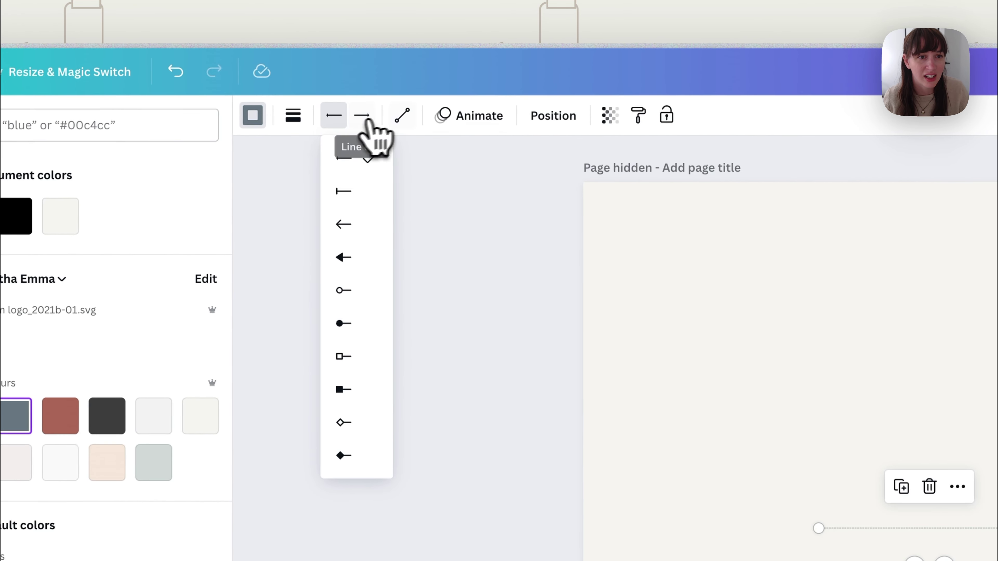
Change the line to the elbowed type and reshape it by moving its middle segment and right end.
{"action": "left_click", "coordinate": [401, 117]}
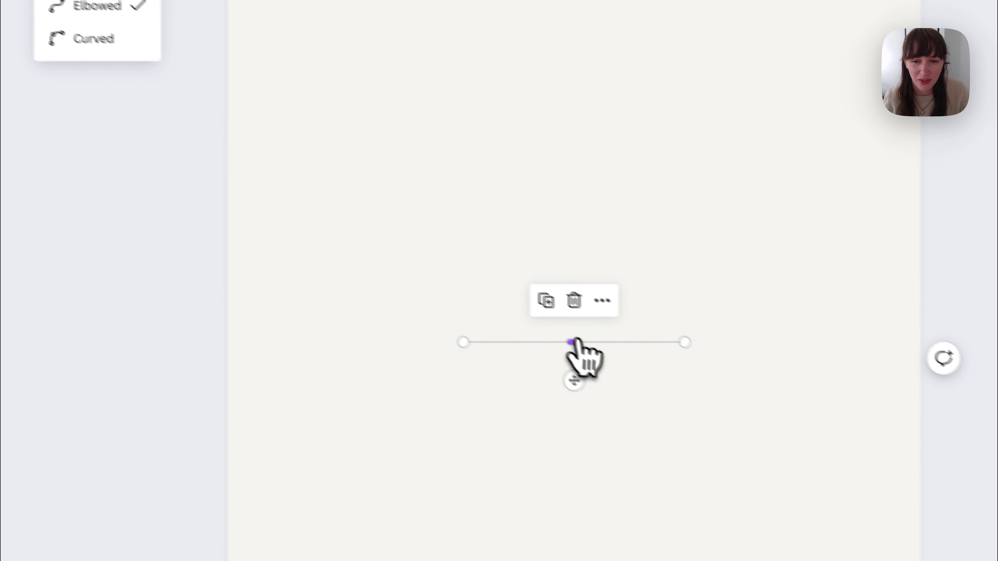
{"action": "left_click_drag", "start_coordinate": [929, 528], "coordinate": [929, 513]}
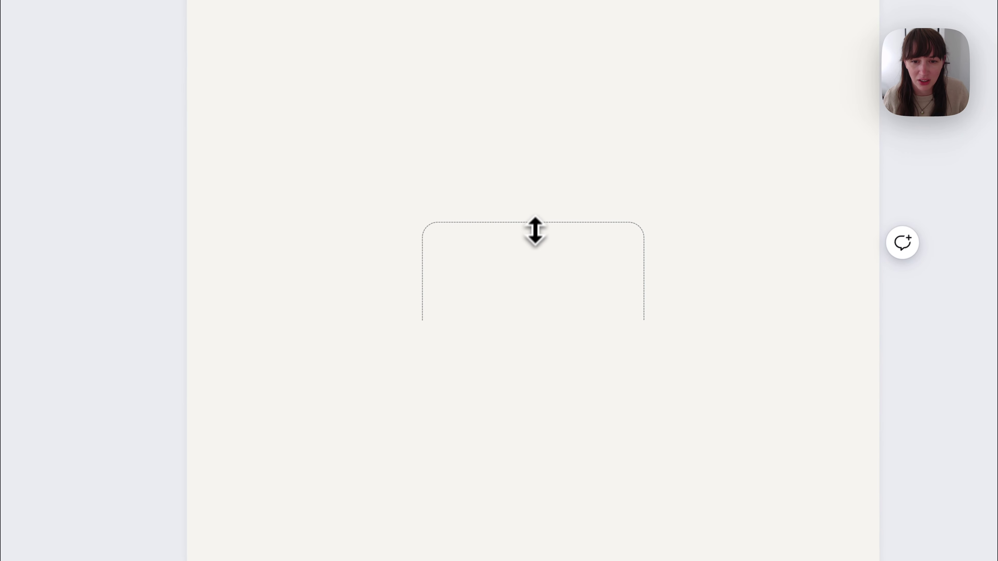
{"action": "left_click", "coordinate": [480, 280]}
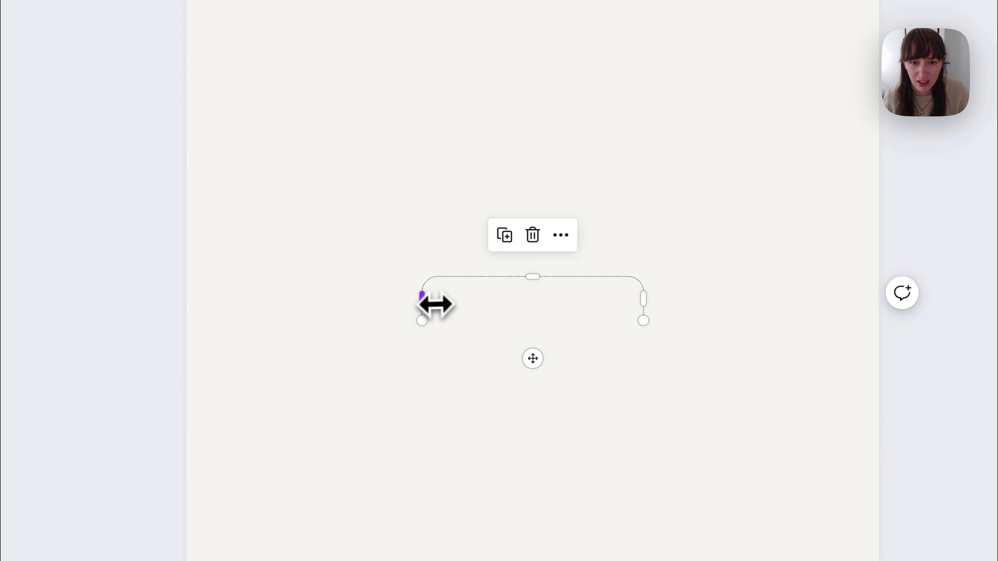
{"action": "left_click_drag", "start_coordinate": [643, 320], "coordinate": [631, 321]}
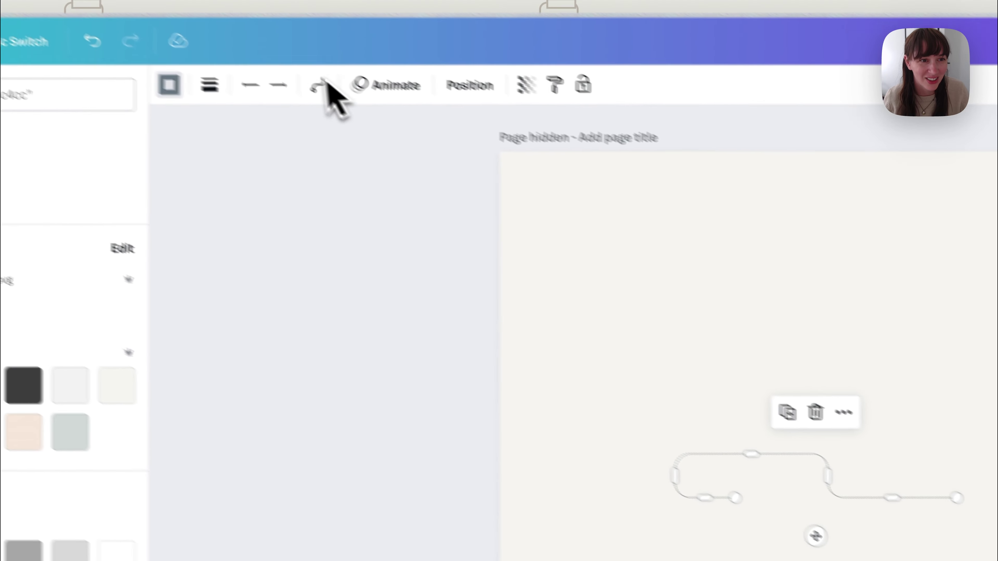
Change the line to the curved type and bend it into different arcs with its middle point.
{"action": "left_click", "coordinate": [319, 84]}
{"action": "left_click", "coordinate": [423, 227]}
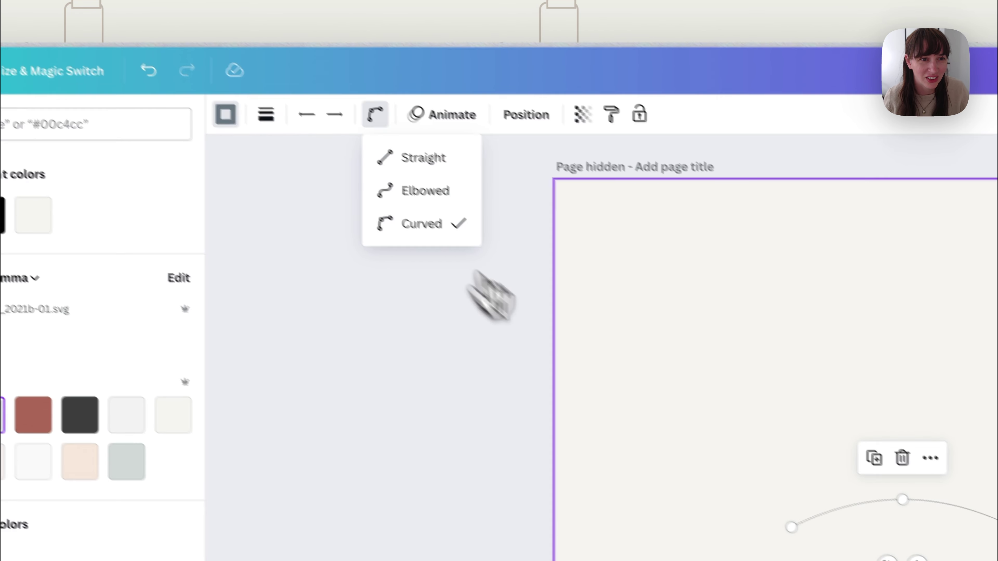
{"action": "left_click_drag", "start_coordinate": [572, 274], "coordinate": [459, 171]}
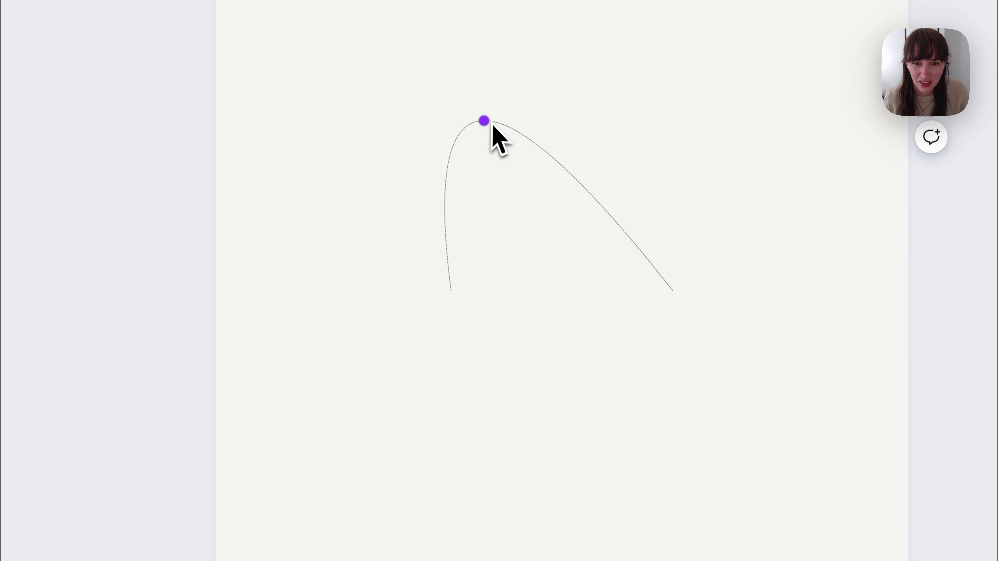
{"action": "left_click_drag", "start_coordinate": [484, 121], "coordinate": [507, 261]}
{"action": "left_click_drag", "start_coordinate": [563, 434], "coordinate": [583, 404]}
Replace the line with a square shape and set the square's transparency to 39.
{"action": "left_click", "coordinate": [627, 349]}
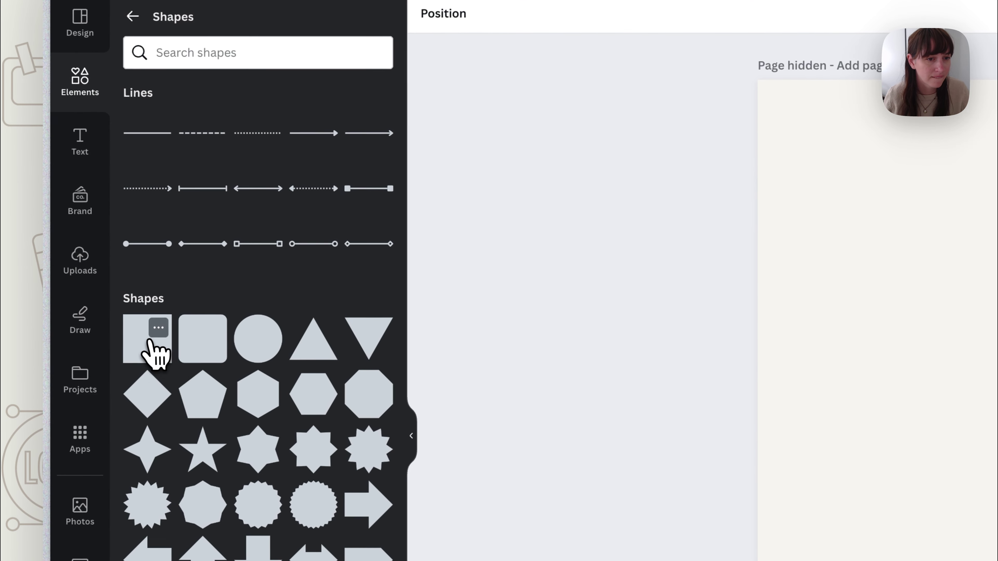
{"action": "left_click", "coordinate": [142, 338]}
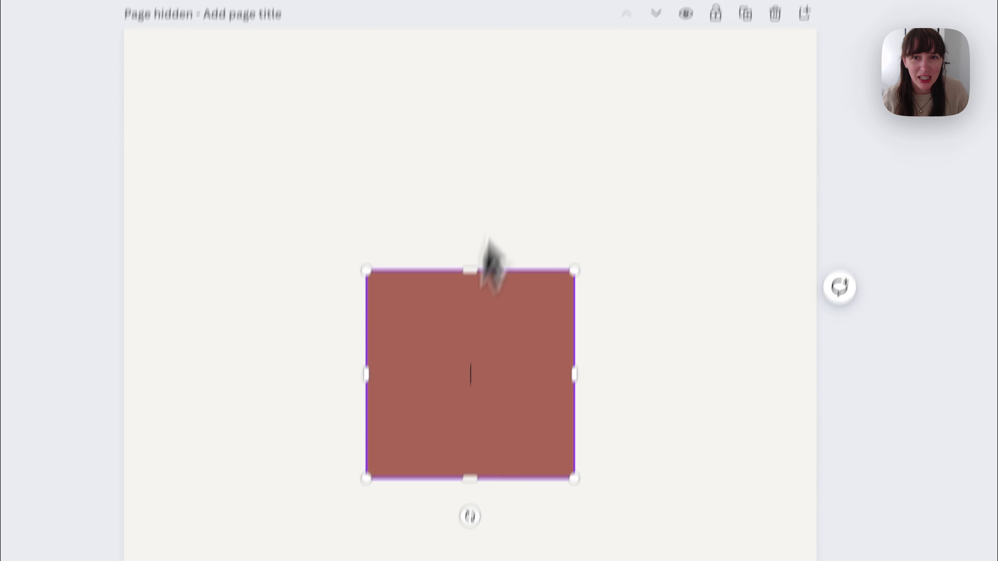
{"action": "left_click", "coordinate": [608, 115]}
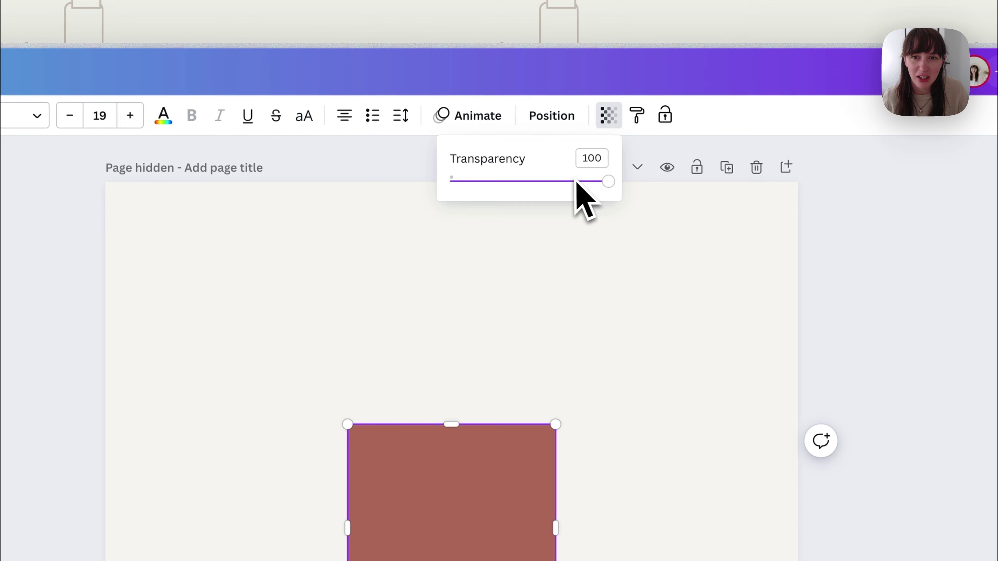
{"action": "left_click_drag", "start_coordinate": [577, 181], "coordinate": [513, 200]}
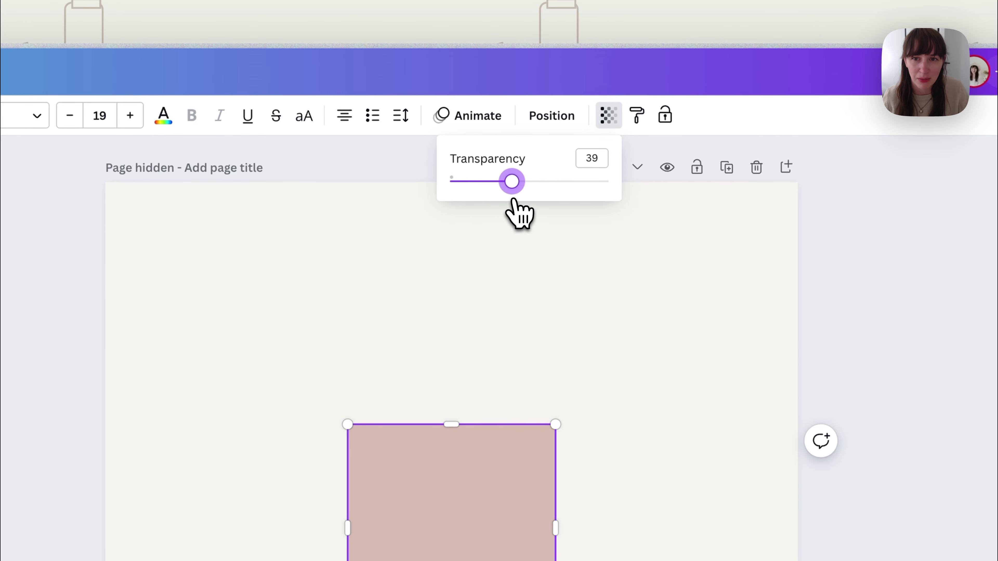
{"action": "left_click", "coordinate": [550, 255]}
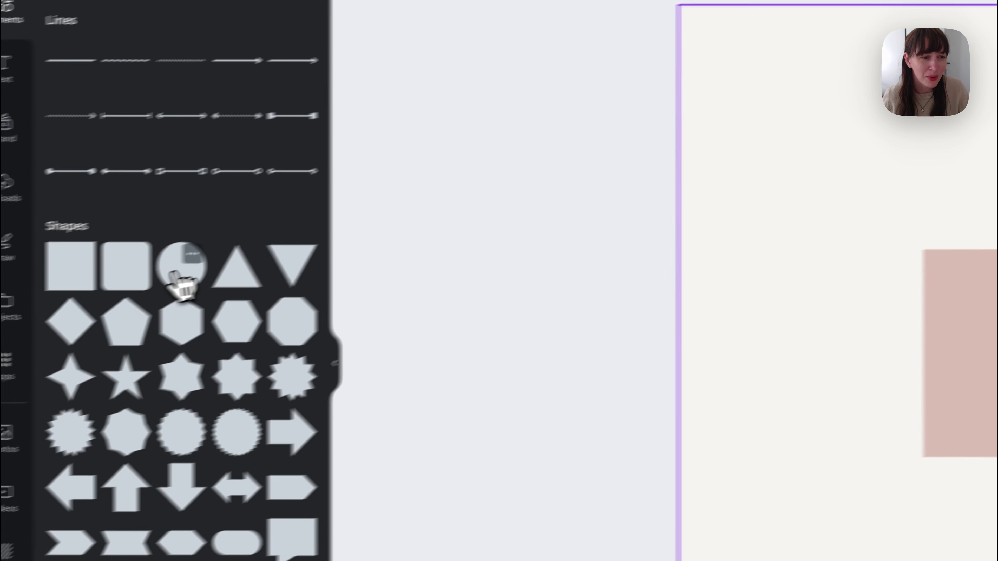
Add a circle overlapping the square's upper-left corner and show the page's layers.
{"action": "left_click", "coordinate": [179, 268]}
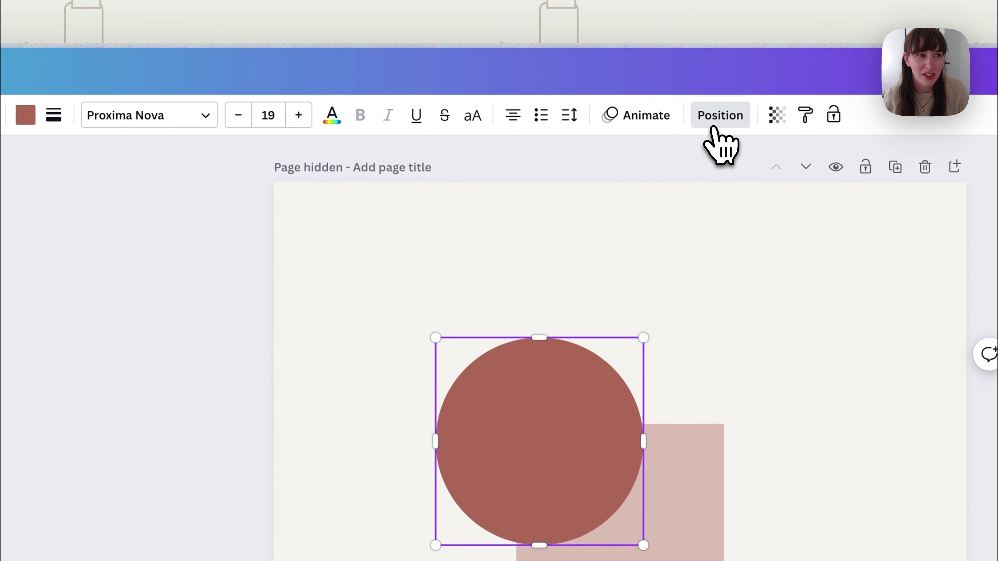
{"action": "left_click", "coordinate": [717, 116]}
{"action": "left_click", "coordinate": [154, 118]}
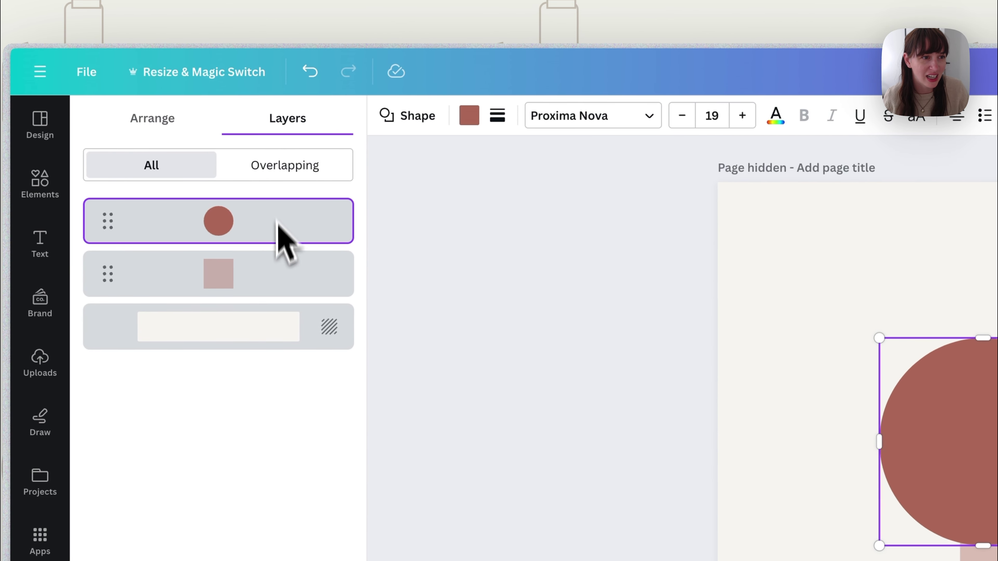
Swap the circle and square in the layer order and back, and show the circle's layer ordering options.
{"action": "left_click_drag", "start_coordinate": [285, 237], "coordinate": [287, 293]}
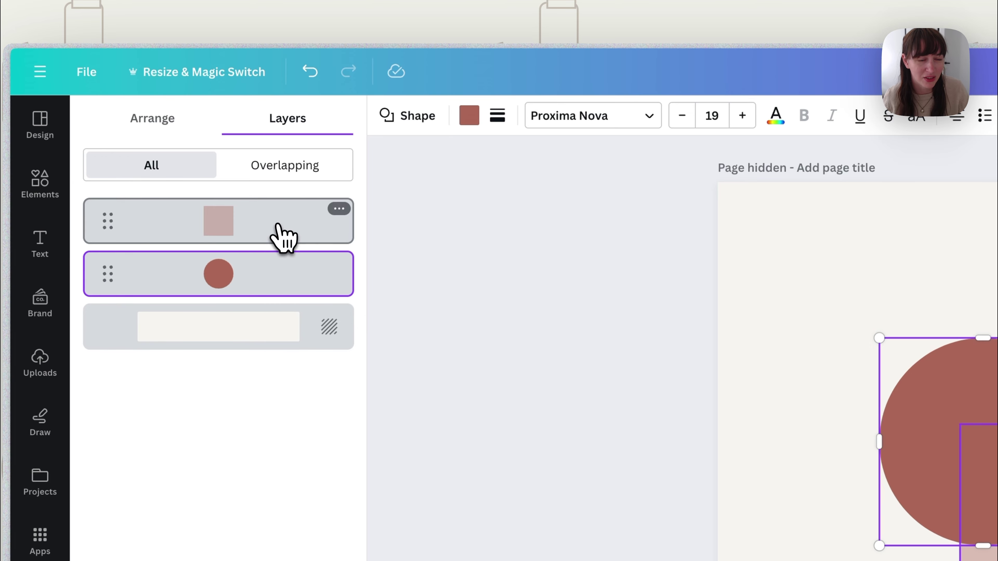
{"action": "left_click_drag", "start_coordinate": [279, 236], "coordinate": [279, 301]}
{"action": "left_click", "coordinate": [940, 469]}
{"action": "right_click", "coordinate": [910, 455]}
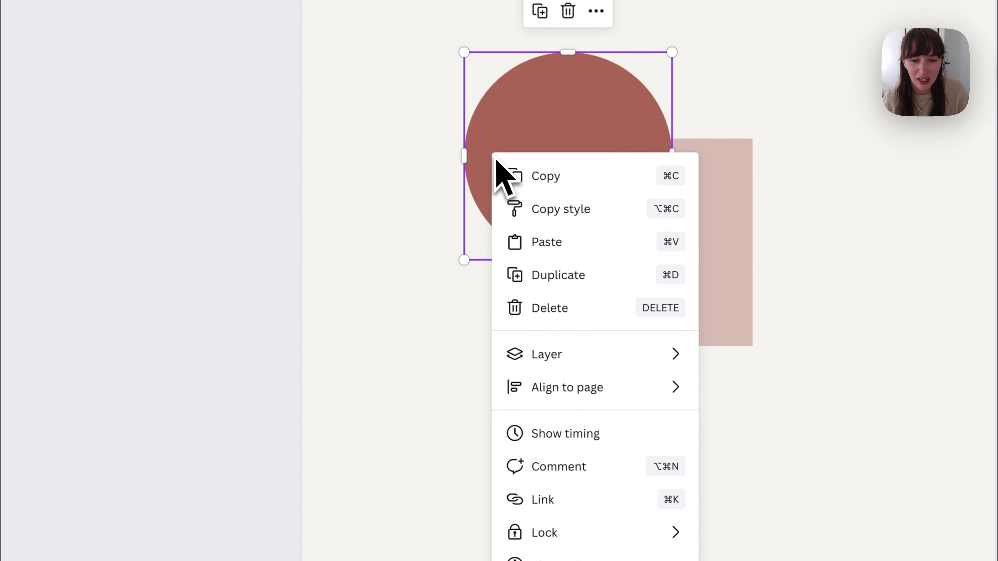
{"action": "mouse_move", "coordinate": [597, 355]}
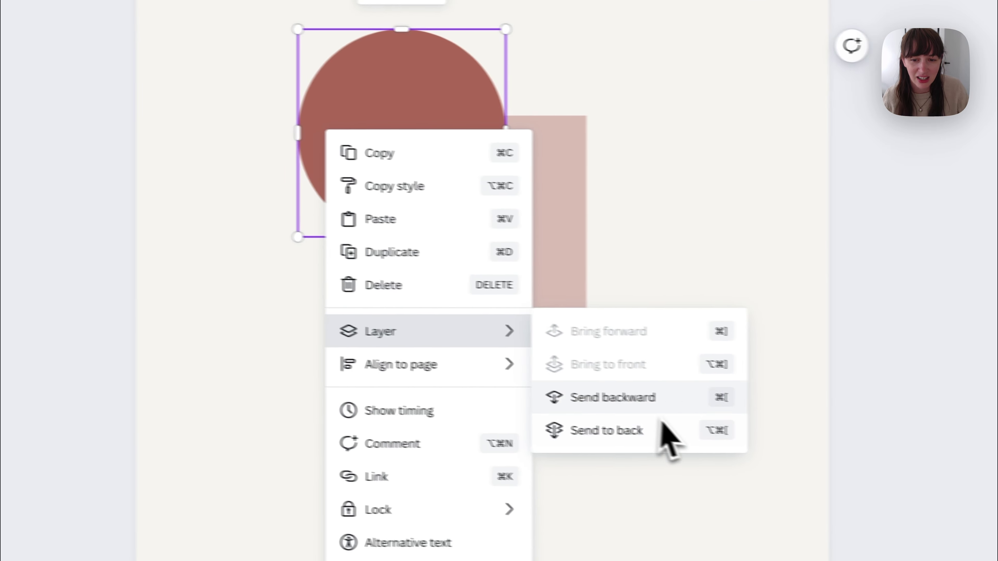
{"action": "left_click", "coordinate": [701, 282]}
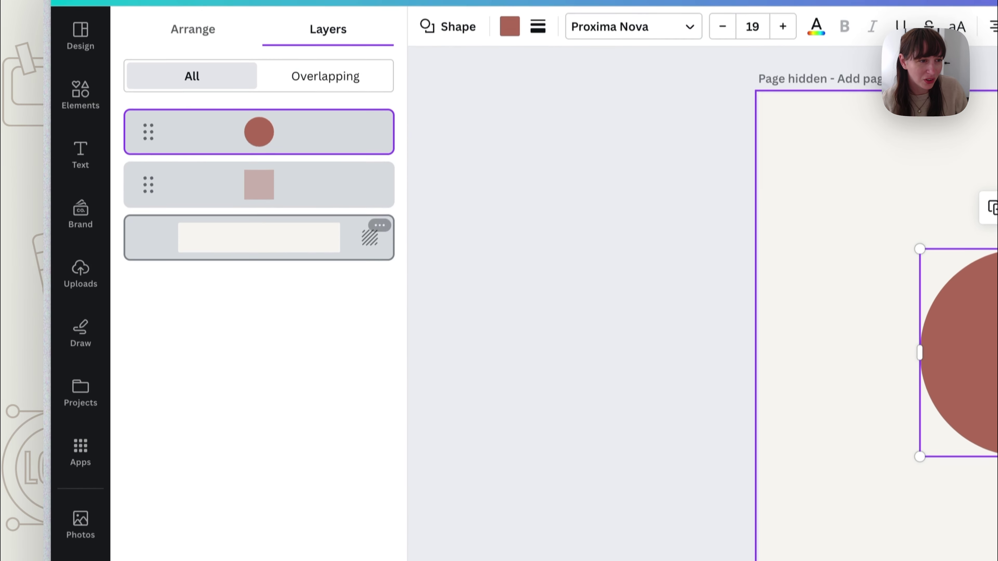
{"action": "left_click_drag", "start_coordinate": [285, 149], "coordinate": [289, 204]}
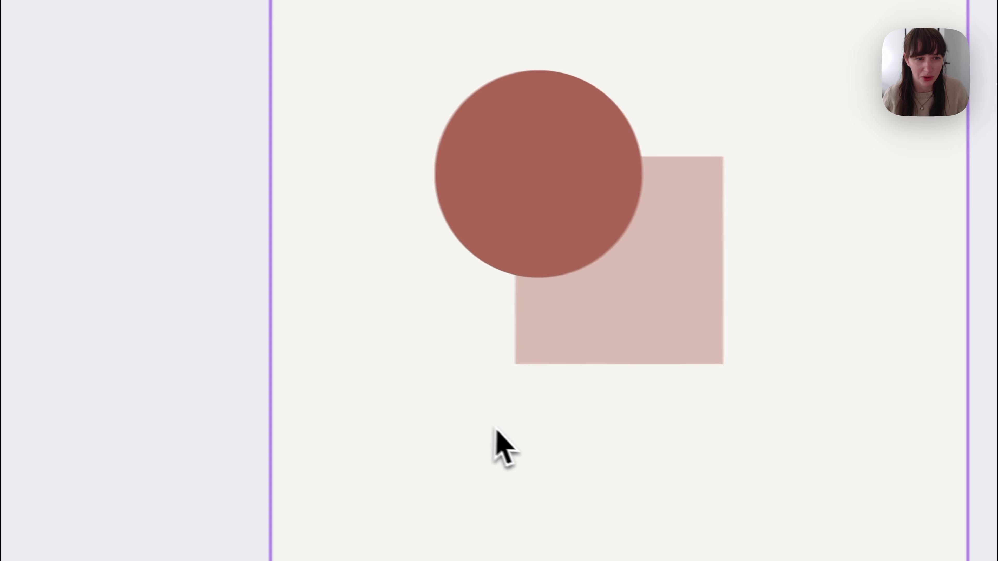
Clear the circle and square from the page and search the graphics library for "leaf".
{"action": "left_click", "coordinate": [498, 150]}
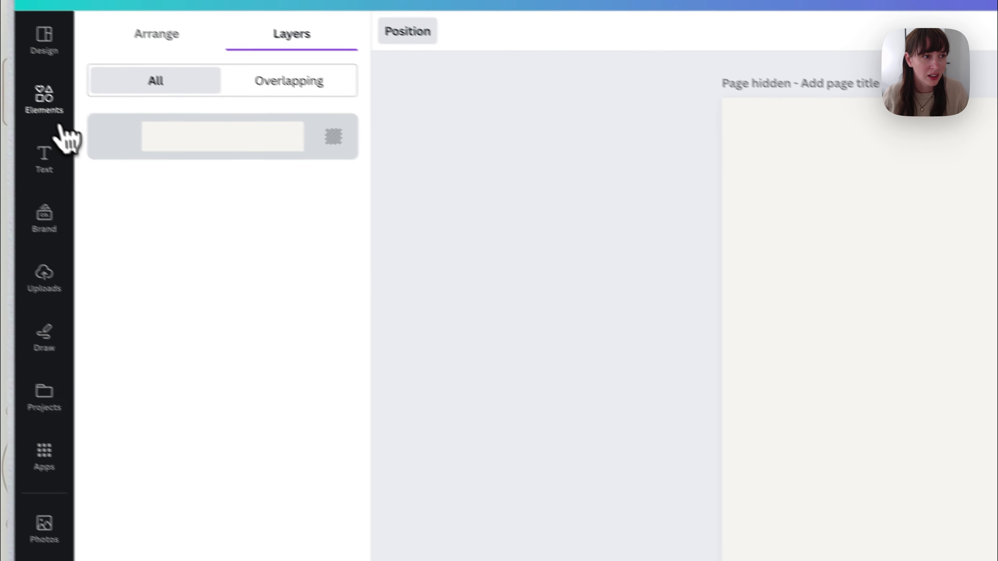
{"action": "left_click", "coordinate": [54, 118]}
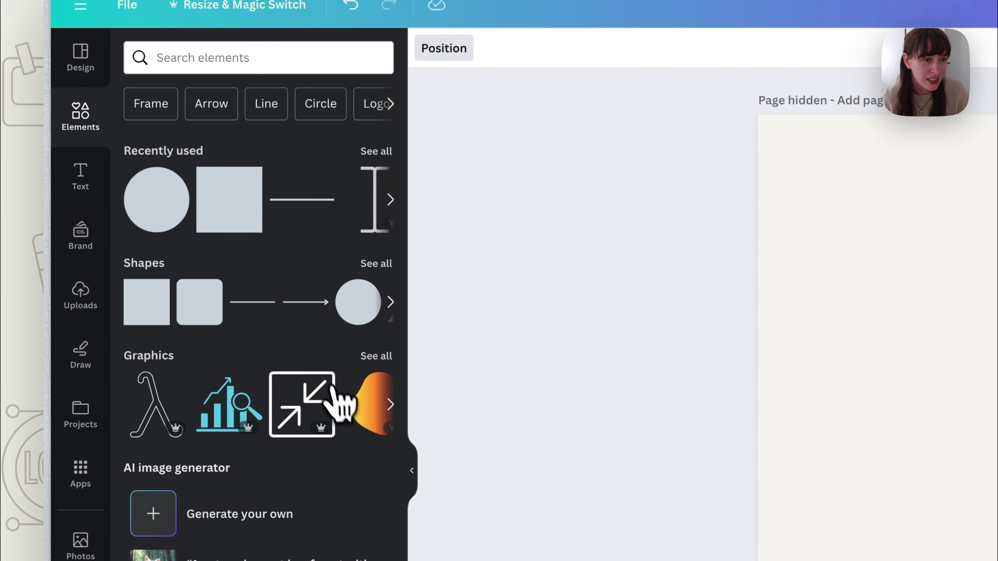
{"action": "left_click", "coordinate": [380, 361]}
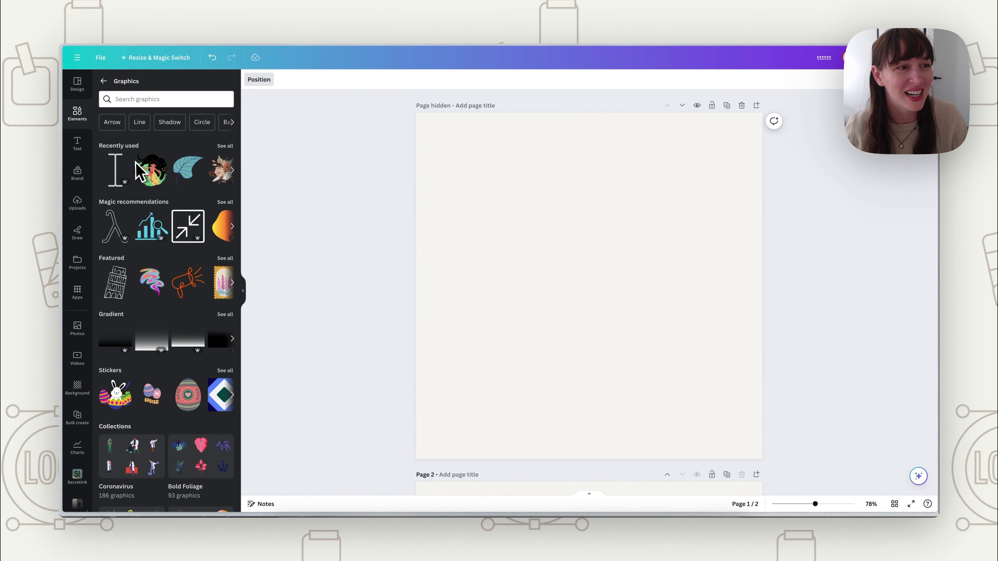
{"action": "left_click", "coordinate": [157, 100]}
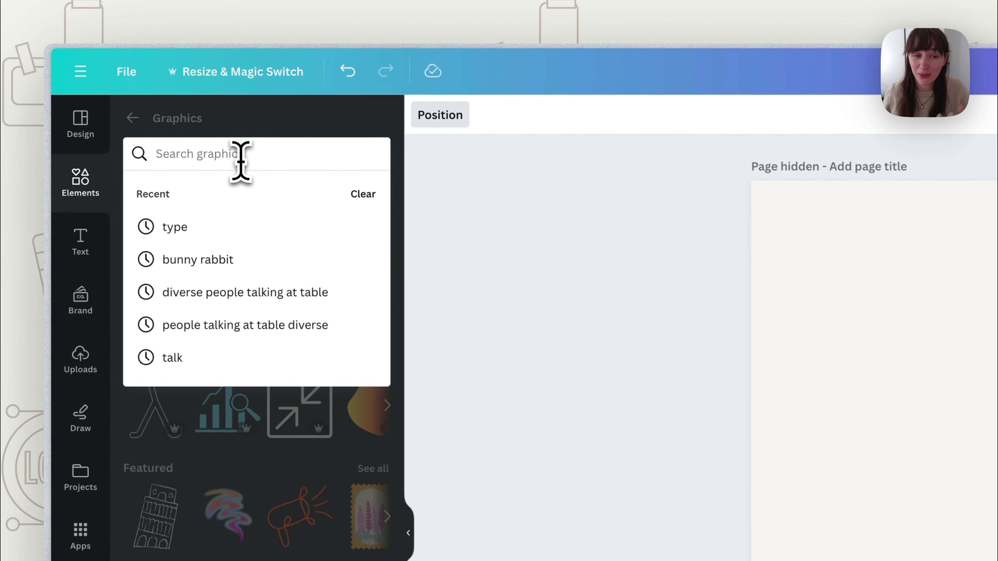
{"action": "type", "text": "leaf"}
{"action": "key", "text": "Return"}
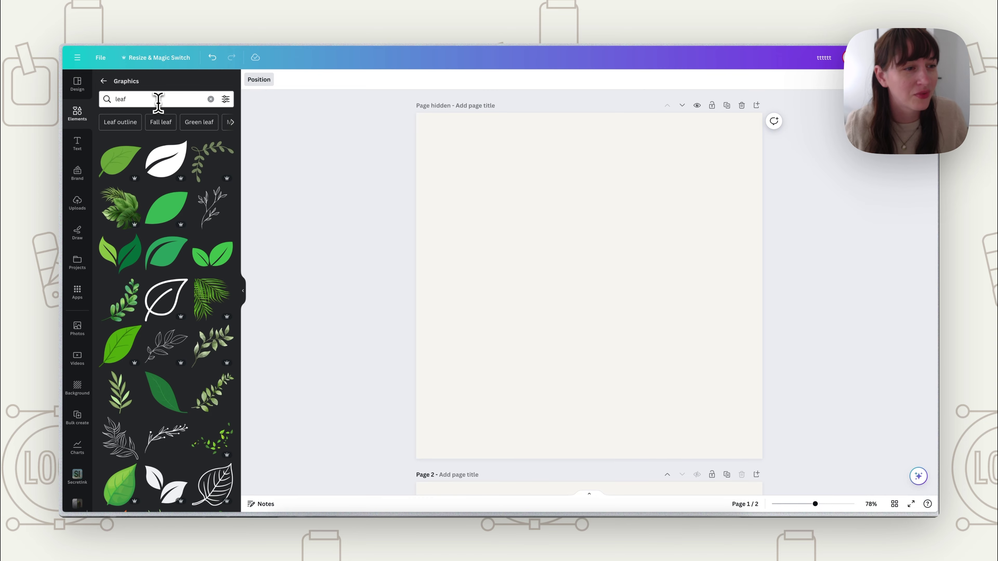
Browse the leaf graphics and add the light green leaf with darker green veins to the page.
{"action": "scroll", "coordinate": [167, 272], "scroll_direction": "down", "scroll_amount": 10}
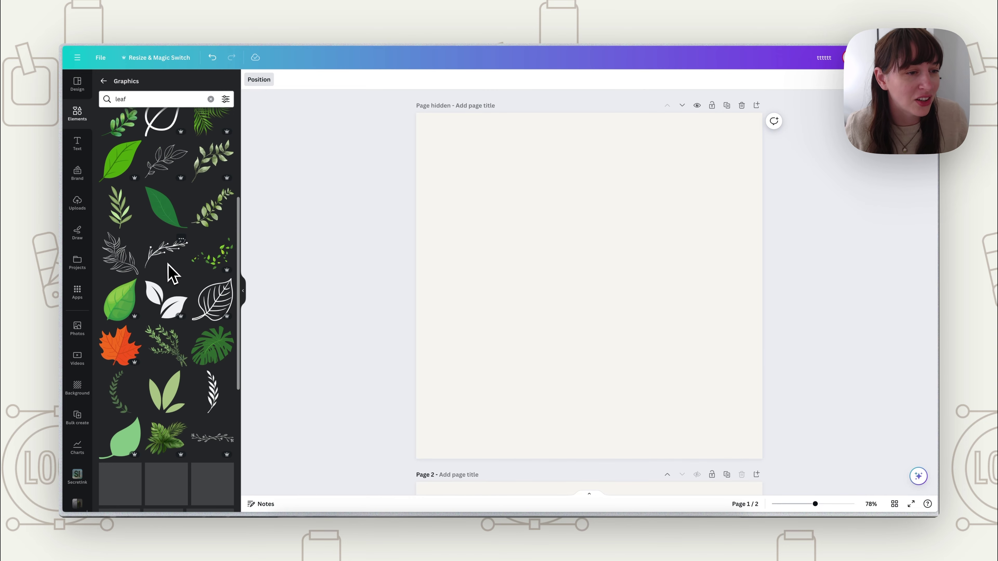
{"action": "scroll", "coordinate": [167, 236], "scroll_direction": "up", "scroll_amount": 15}
{"action": "left_click", "coordinate": [146, 173]}
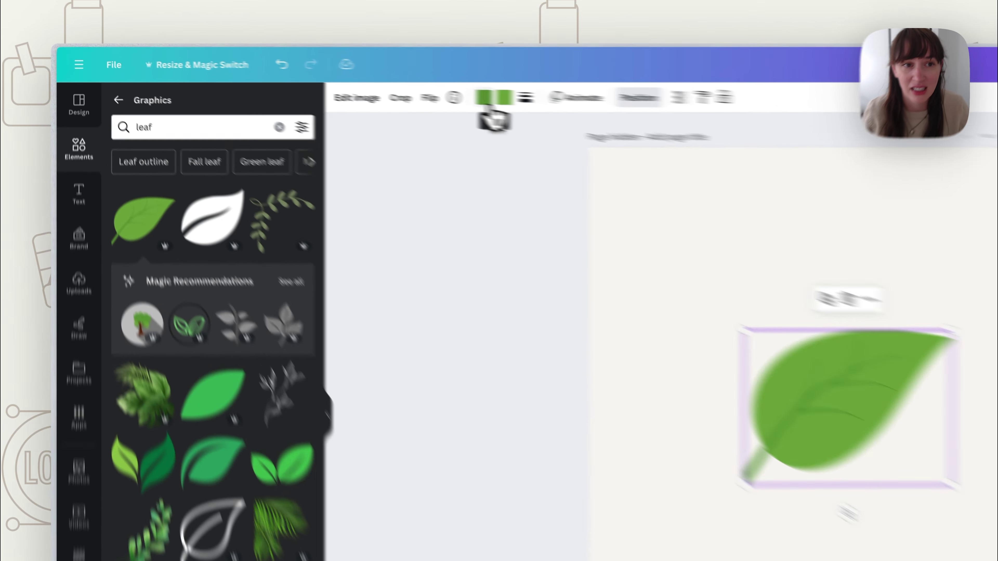
Recolour the leaf's veins with the slate grey brand colour and its body with the pale grey-green one, and reposition the leaf.
{"action": "left_click", "coordinate": [350, 81]}
{"action": "left_click", "coordinate": [134, 232]}
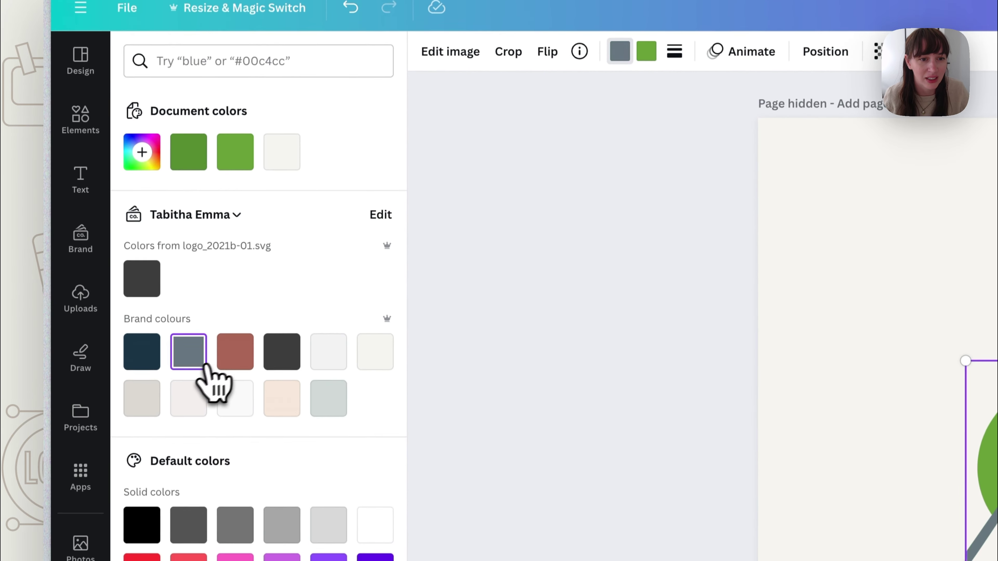
{"action": "left_click", "coordinate": [646, 51]}
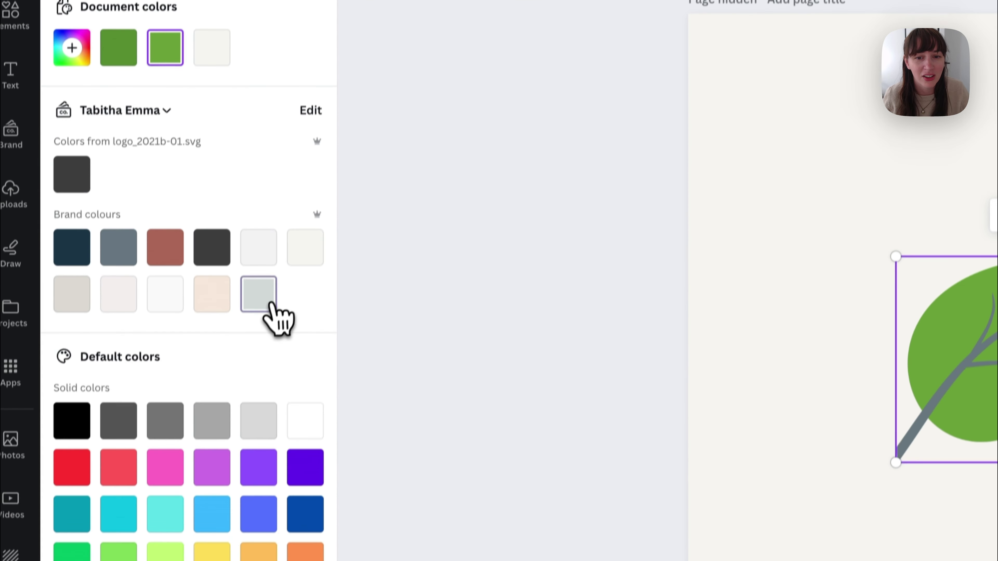
{"action": "left_click", "coordinate": [271, 303]}
{"action": "left_click_drag", "start_coordinate": [562, 267], "coordinate": [549, 214]}
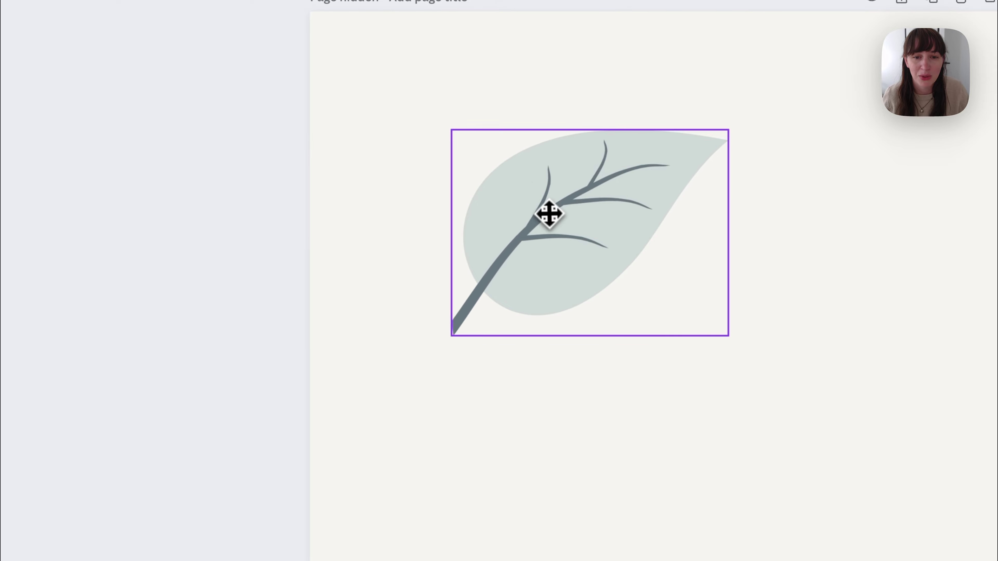
{"action": "left_click", "coordinate": [649, 435]}
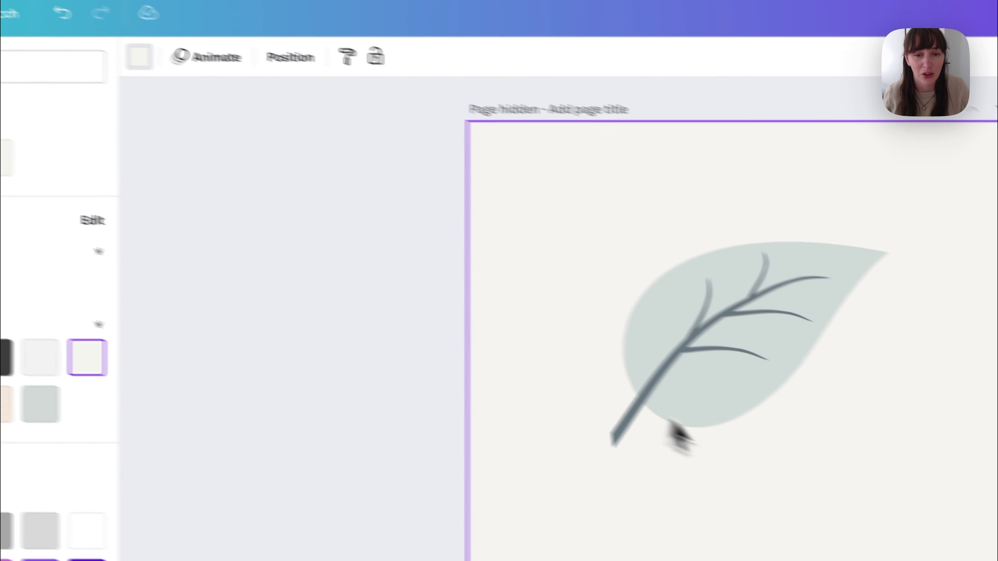
Examine the leaf graphic's border options and its image-editing effects such as Duotone and BadTV.
{"action": "left_click", "coordinate": [672, 425]}
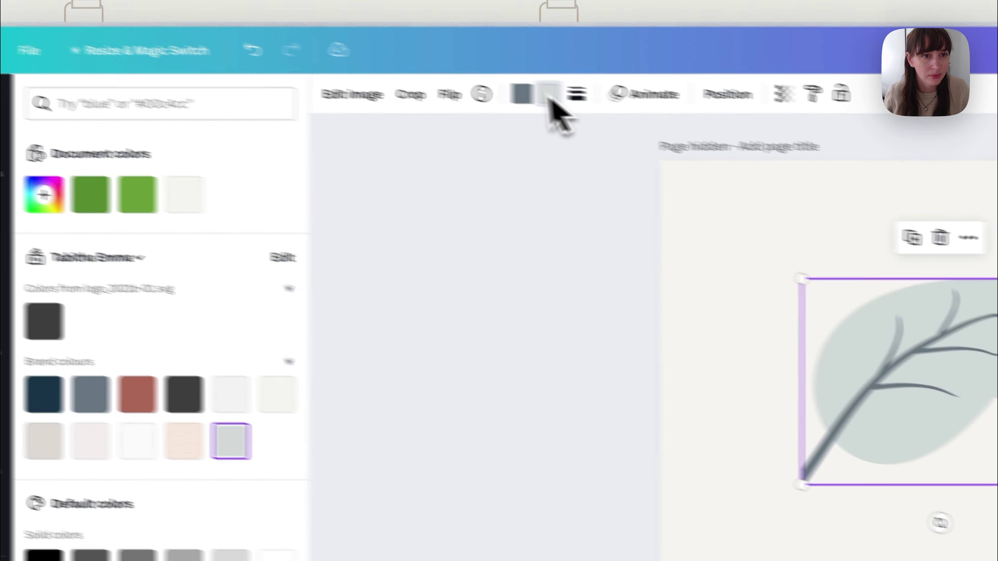
{"action": "left_click", "coordinate": [576, 95]}
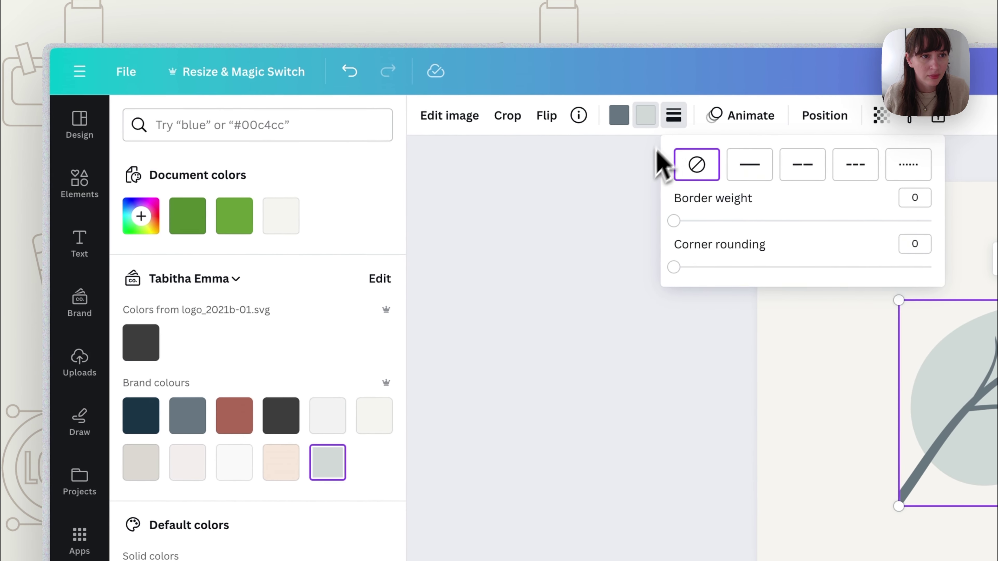
{"action": "left_click", "coordinate": [561, 139]}
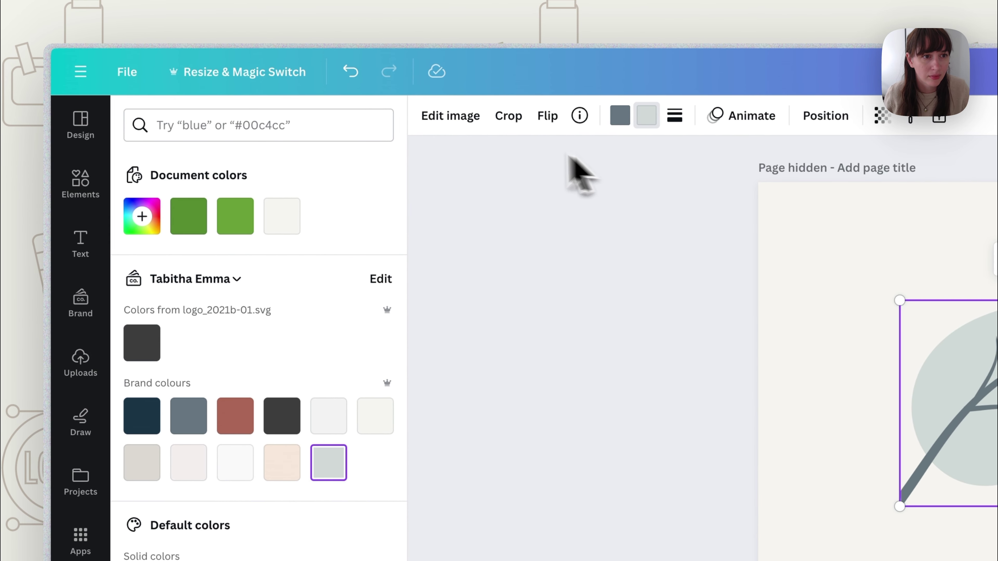
{"action": "left_click", "coordinate": [457, 125]}
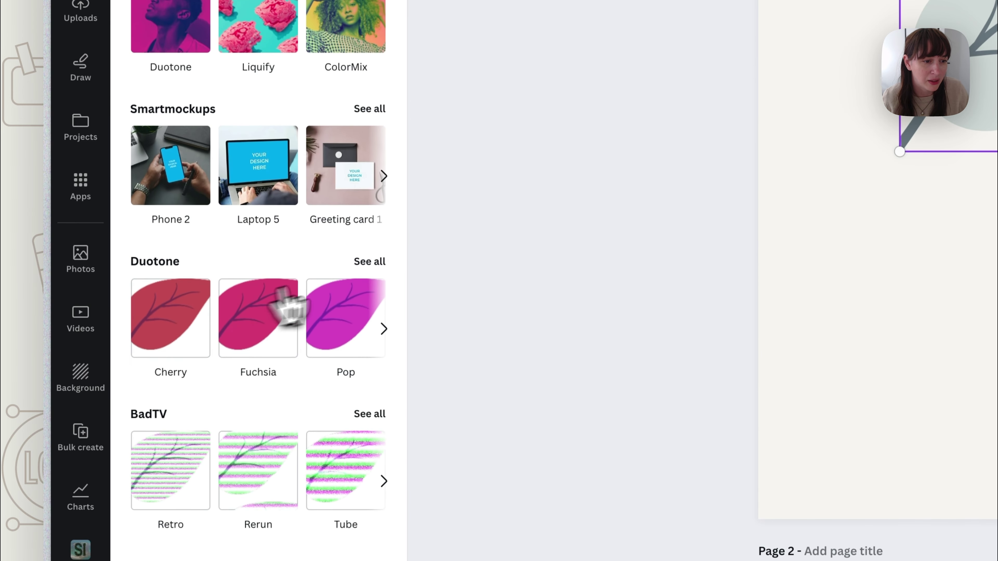
Use the Palm Leaves graphic in place of the leaf, show its creator's other elements, and add a green palm frond from them.
{"action": "left_click", "coordinate": [369, 380]}
{"action": "left_click", "coordinate": [341, 134]}
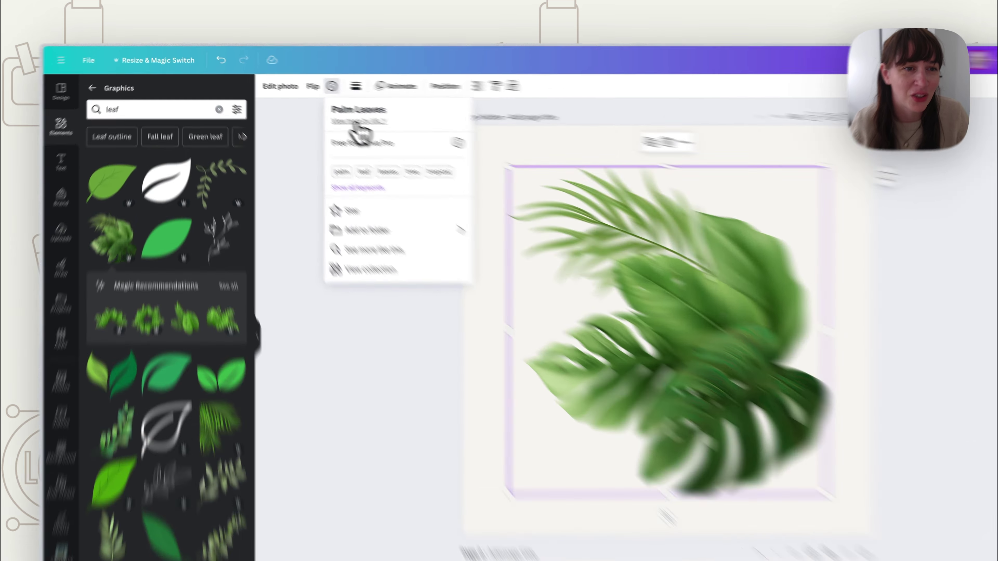
{"action": "left_click", "coordinate": [319, 112]}
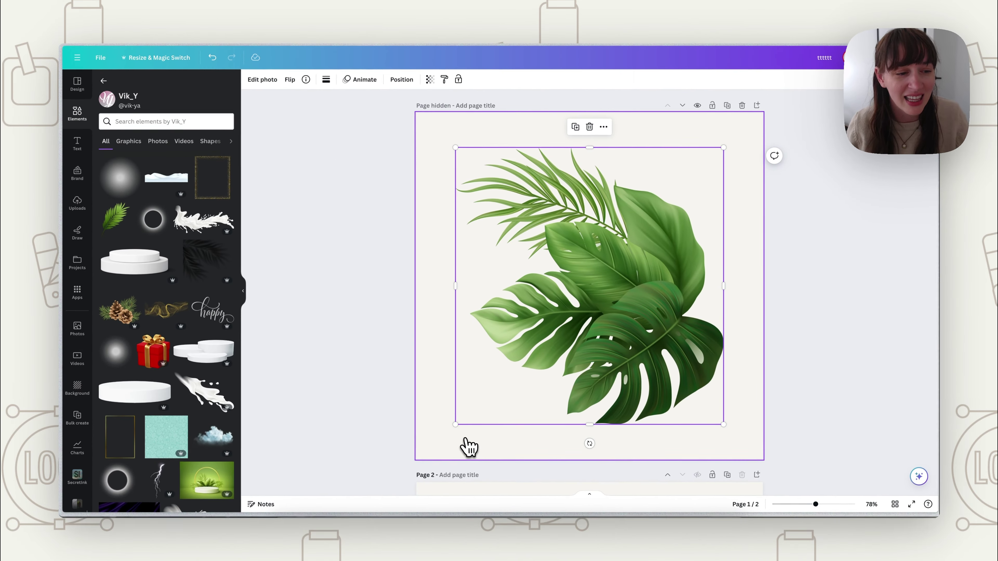
{"action": "left_click", "coordinate": [114, 216]}
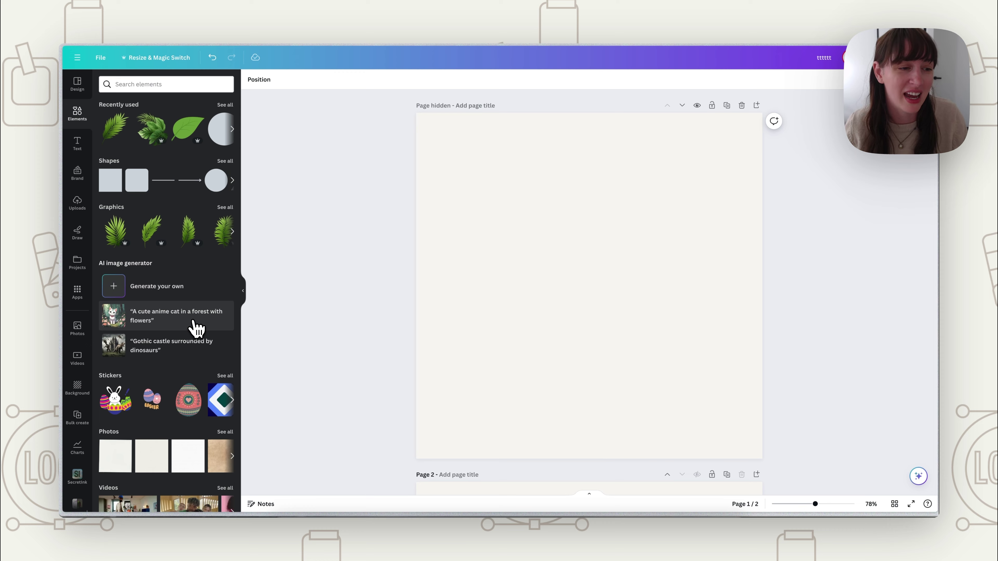
Browse the photo library and add the recently used photo of four people around a white table with a laptop.
{"action": "scroll", "coordinate": [155, 344], "scroll_direction": "down", "scroll_amount": 3}
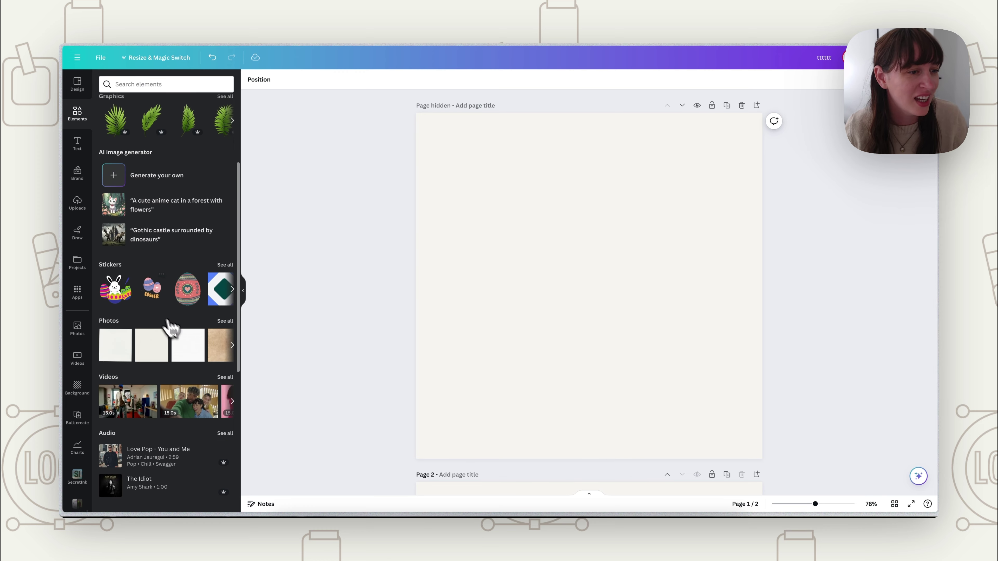
{"action": "left_click", "coordinate": [185, 296]}
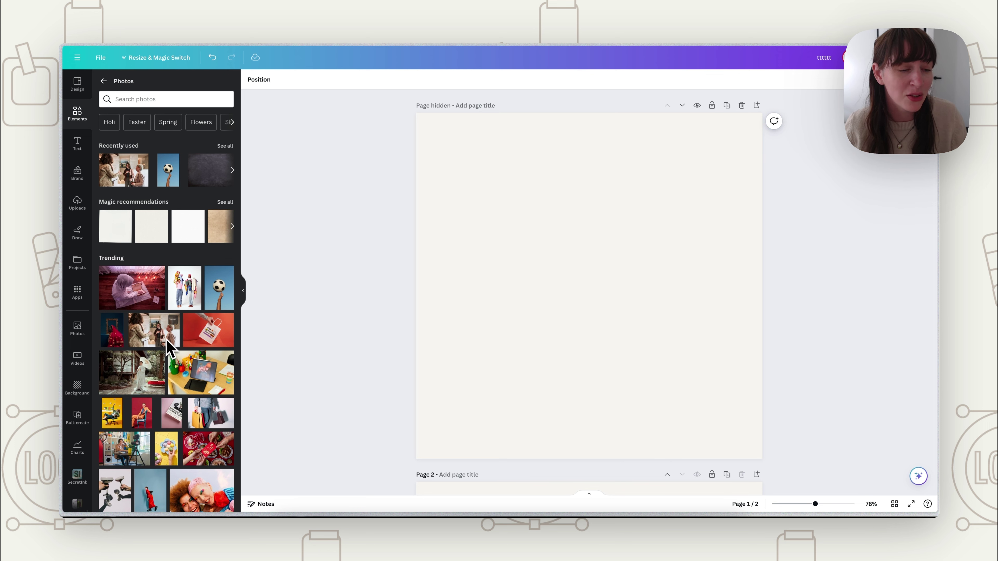
{"action": "scroll", "coordinate": [166, 335], "scroll_direction": "down", "scroll_amount": 15}
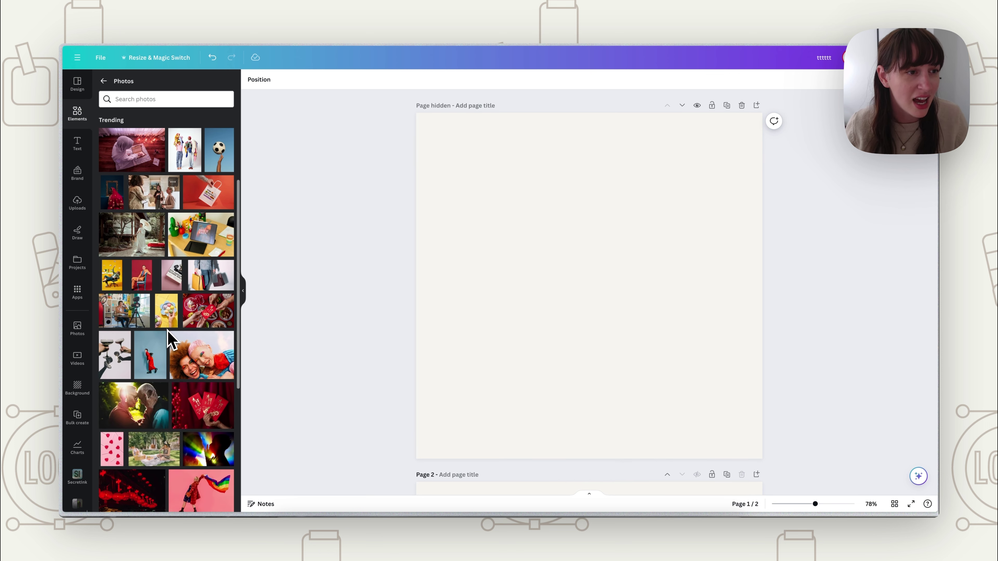
{"action": "scroll", "coordinate": [172, 340], "scroll_direction": "up", "scroll_amount": 15}
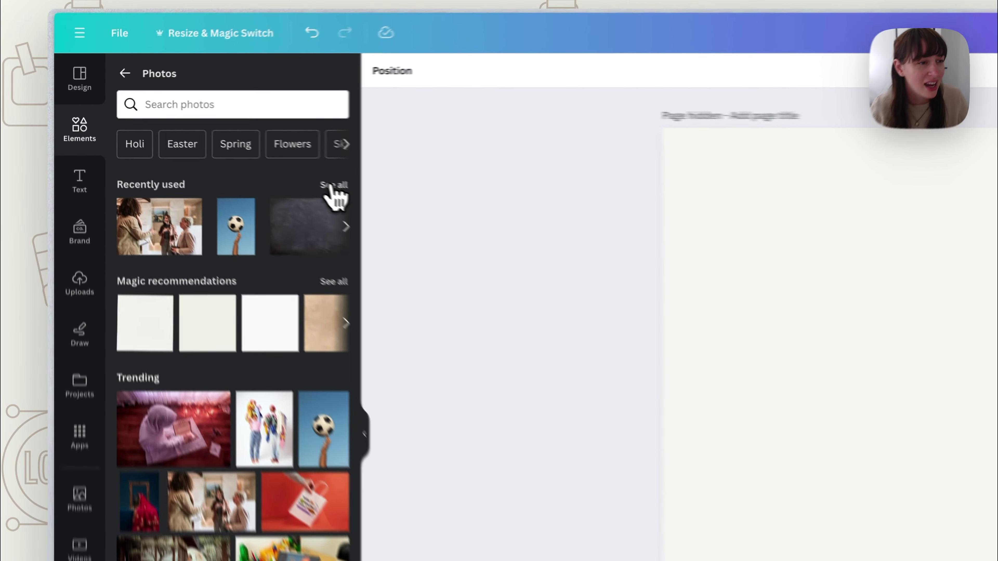
{"action": "left_click", "coordinate": [225, 146]}
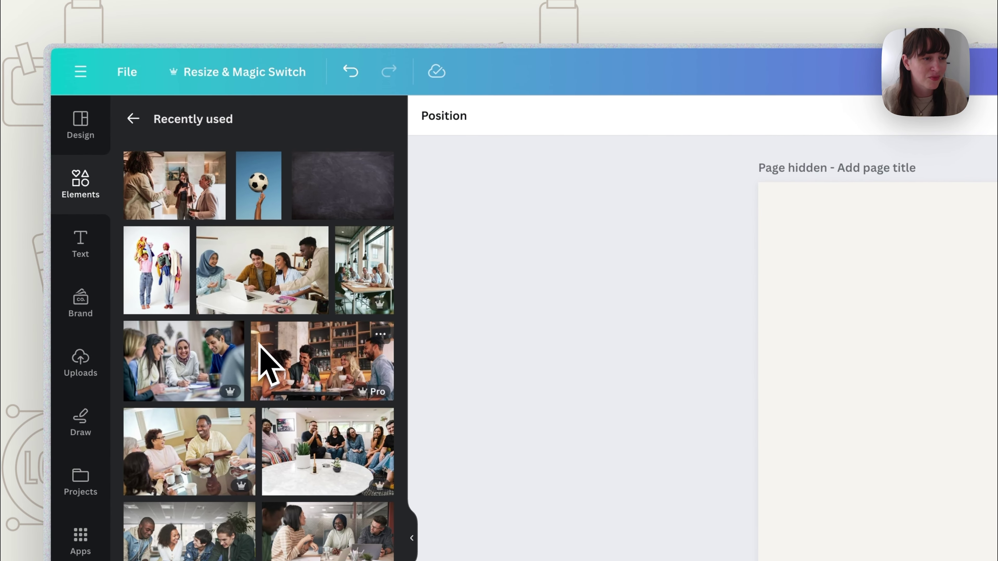
{"action": "left_click", "coordinate": [263, 290]}
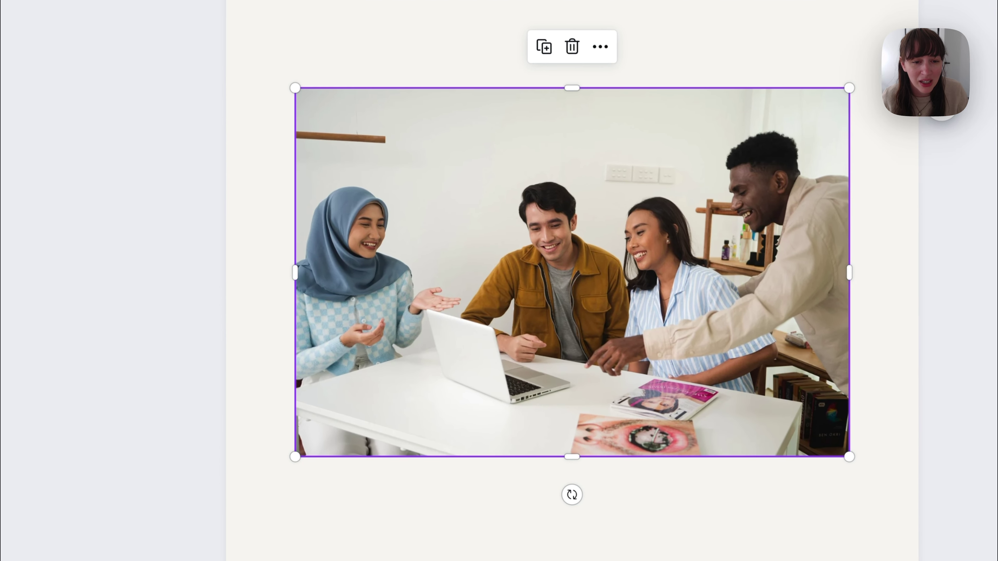
Crop the photo inward from its left and right sides and shift the image within the crop to frame the middle people.
{"action": "left_click_drag", "start_coordinate": [291, 276], "coordinate": [448, 274]}
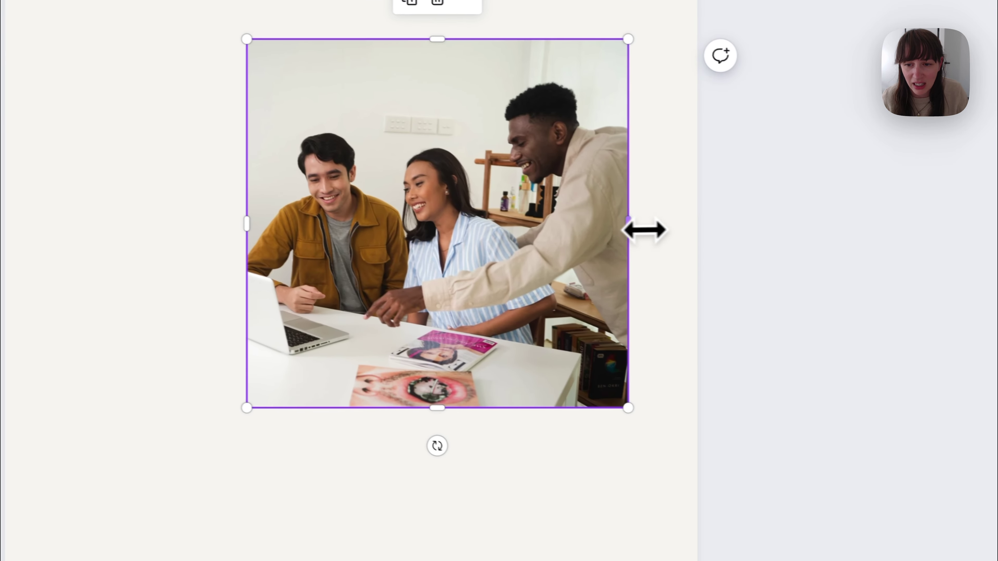
{"action": "left_click_drag", "start_coordinate": [644, 229], "coordinate": [537, 232]}
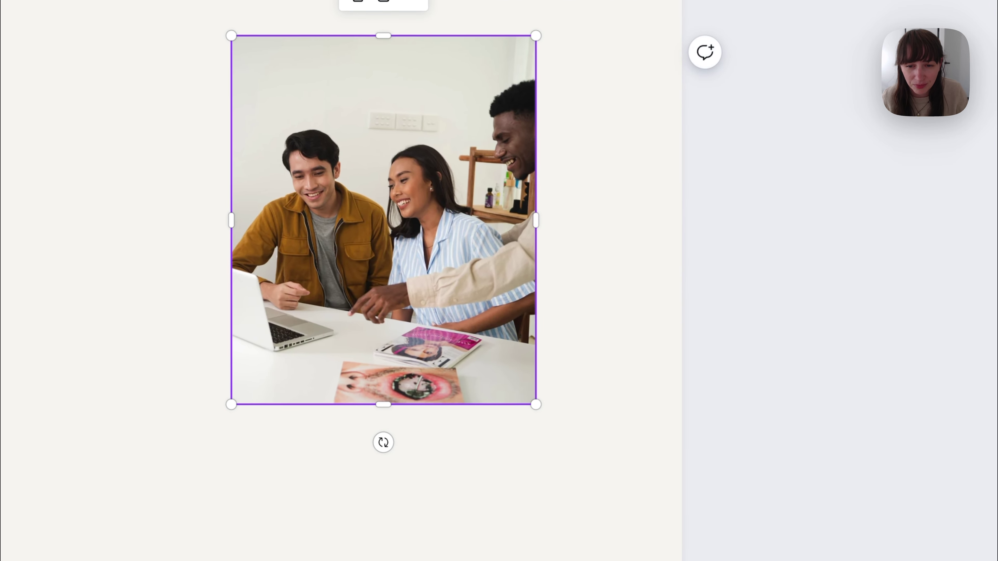
{"action": "double_click", "coordinate": [379, 208]}
{"action": "left_click_drag", "start_coordinate": [125, 264], "coordinate": [178, 267]}
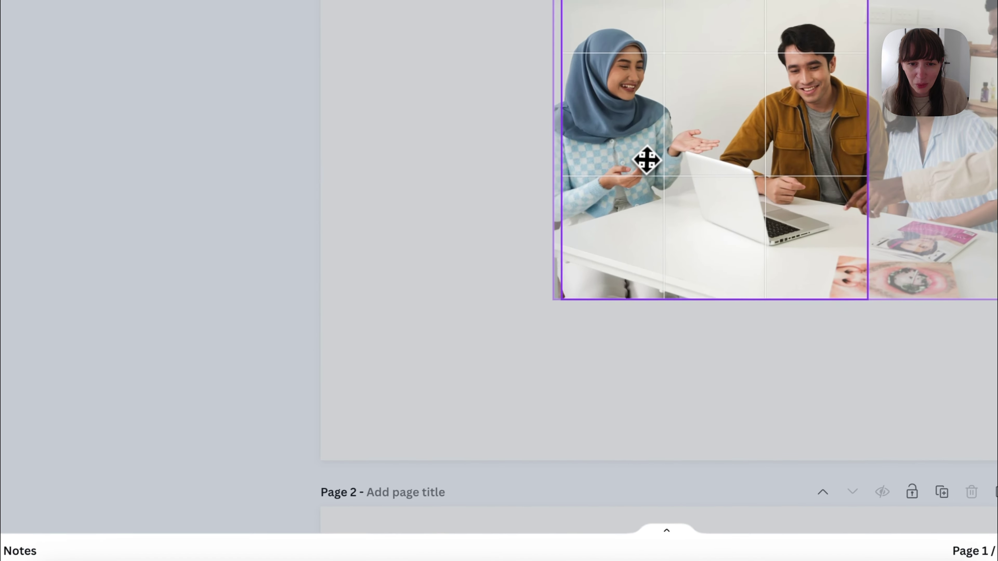
{"action": "left_click_drag", "start_coordinate": [514, 160], "coordinate": [535, 182]}
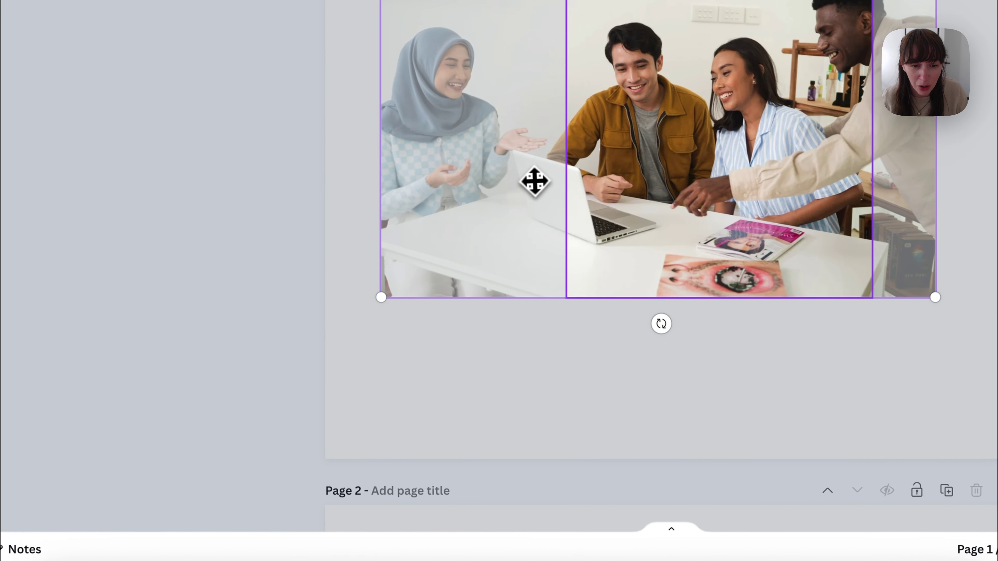
Enlarge and tilt the photo inside its crop, reposition it around the two middle people, and finish cropping.
{"action": "left_click_drag", "start_coordinate": [381, 298], "coordinate": [184, 434]}
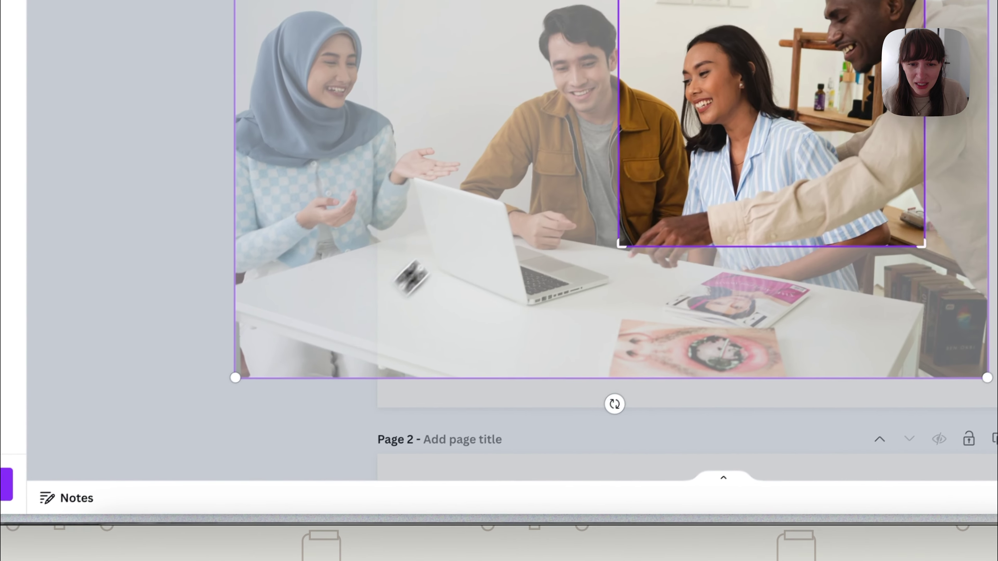
{"action": "left_click_drag", "start_coordinate": [354, 326], "coordinate": [487, 311]}
{"action": "left_click_drag", "start_coordinate": [703, 373], "coordinate": [761, 332]}
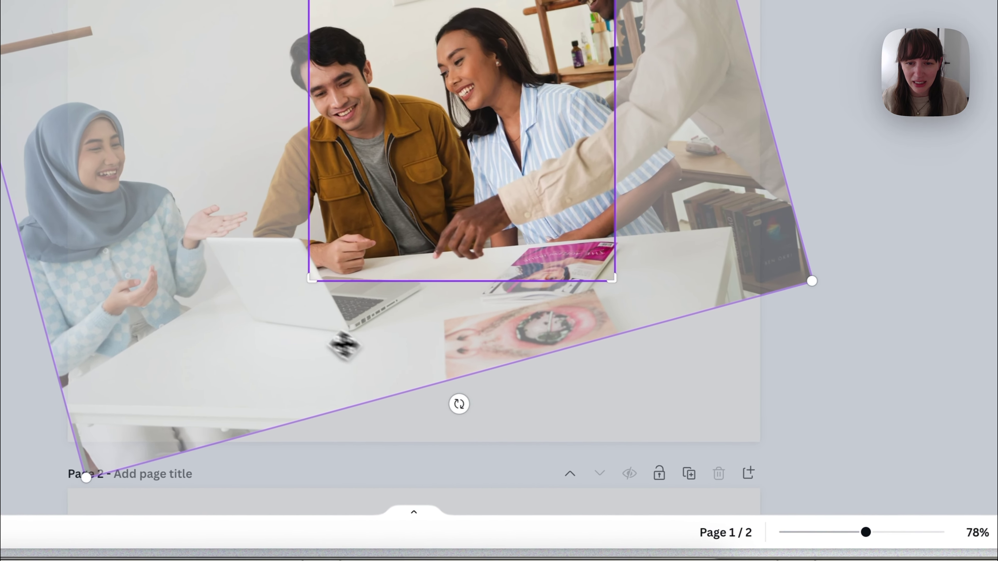
{"action": "left_click_drag", "start_coordinate": [344, 345], "coordinate": [399, 316]}
{"action": "left_click", "coordinate": [677, 397]}
{"action": "left_click", "coordinate": [607, 201]}
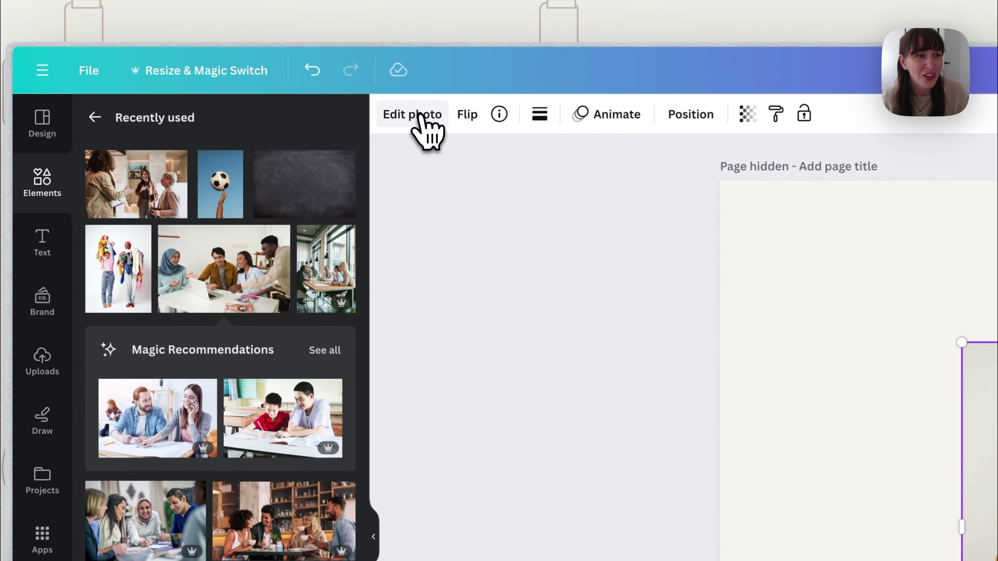
Adjust the photo's white balance by setting its temperature to -8 and its tint to -18.
{"action": "left_click", "coordinate": [420, 115]}
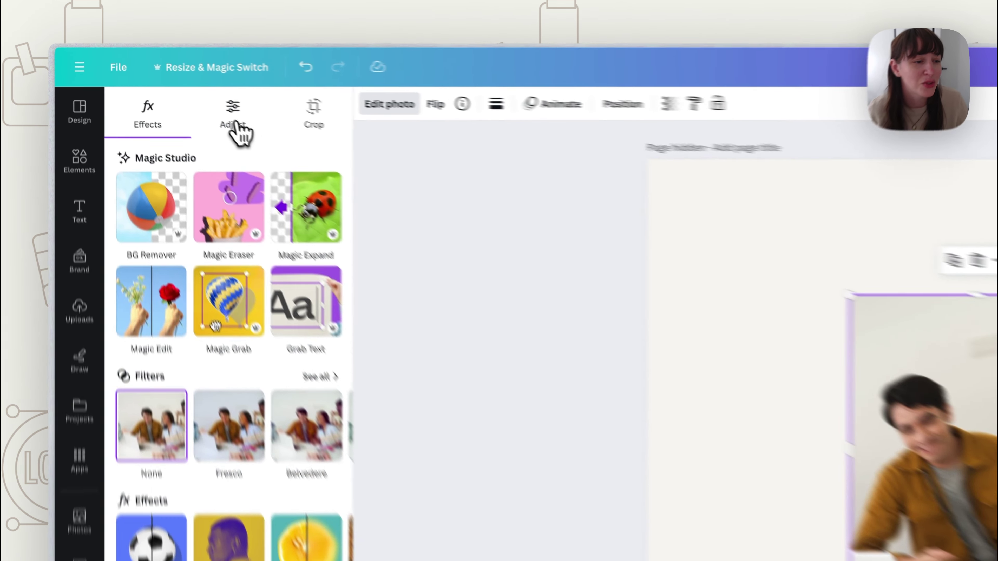
{"action": "left_click", "coordinate": [169, 85]}
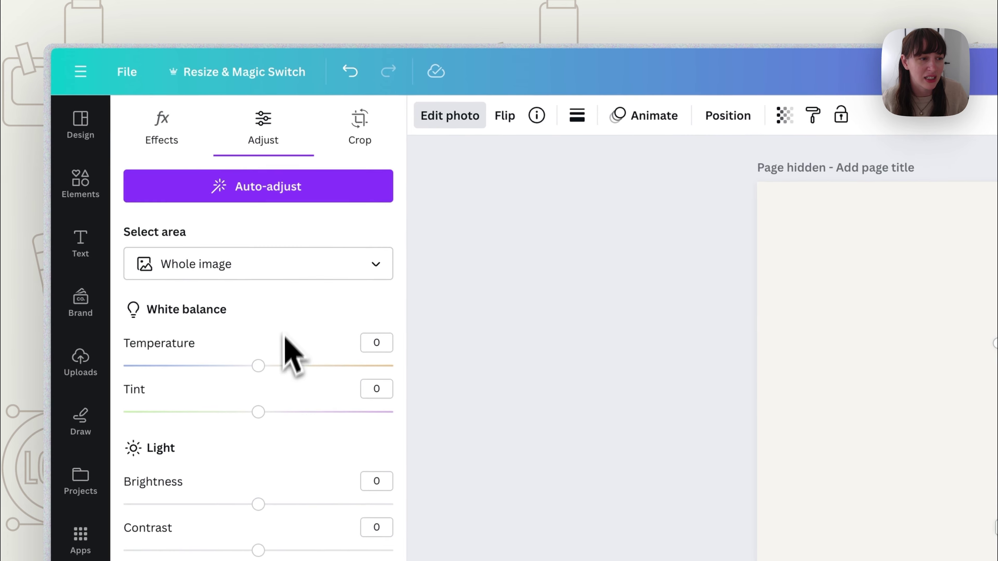
{"action": "mouse_move", "coordinate": [265, 371]}
{"action": "left_mouse_down"}
{"action": "mouse_move", "coordinate": [345, 372]}
{"action": "mouse_move", "coordinate": [252, 370]}
{"action": "left_mouse_up"}
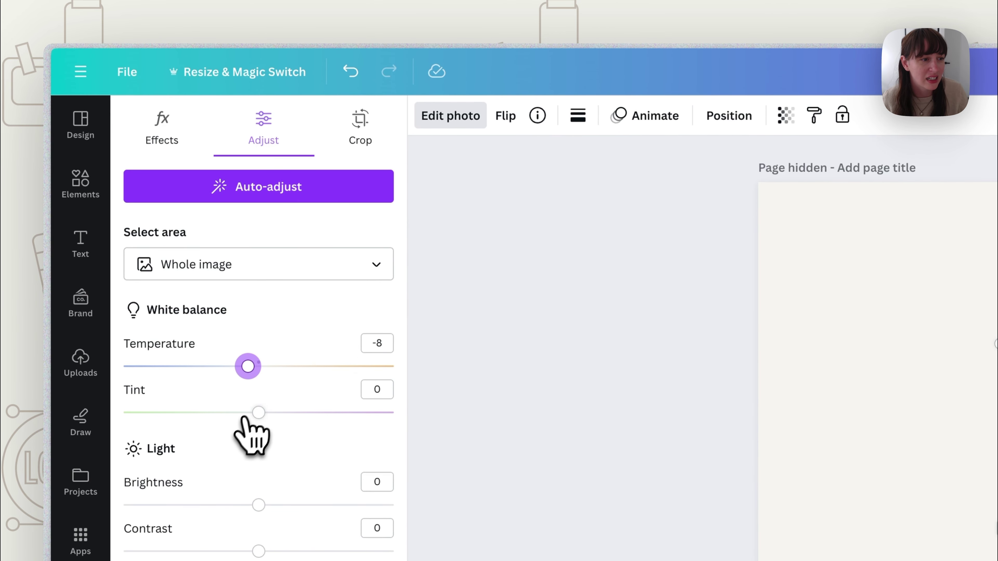
{"action": "left_click_drag", "start_coordinate": [257, 413], "coordinate": [234, 412]}
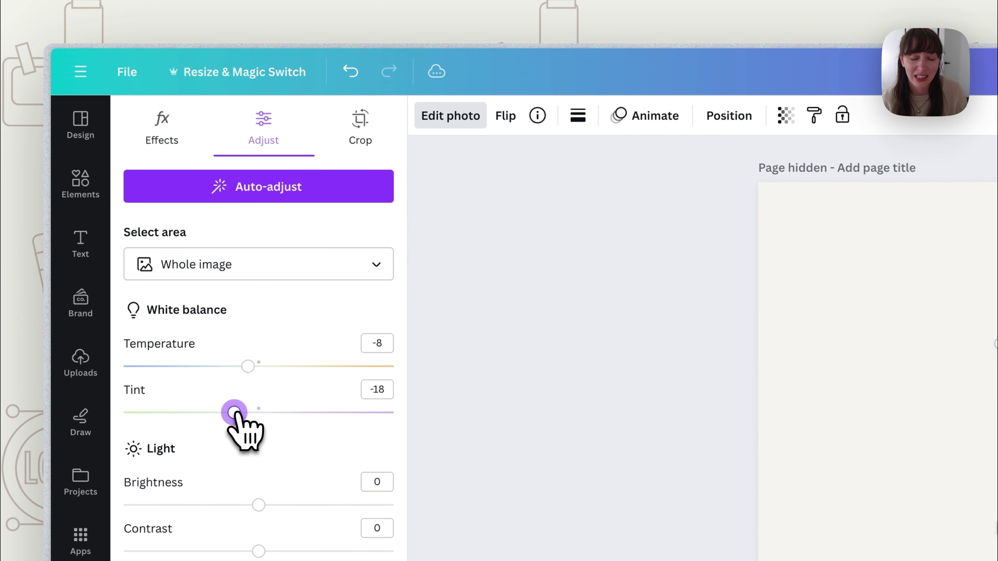
Browse the photo's Magic Studio tools, filters and effects such as Shadows, Duotone and Blur.
{"action": "left_click", "coordinate": [164, 141]}
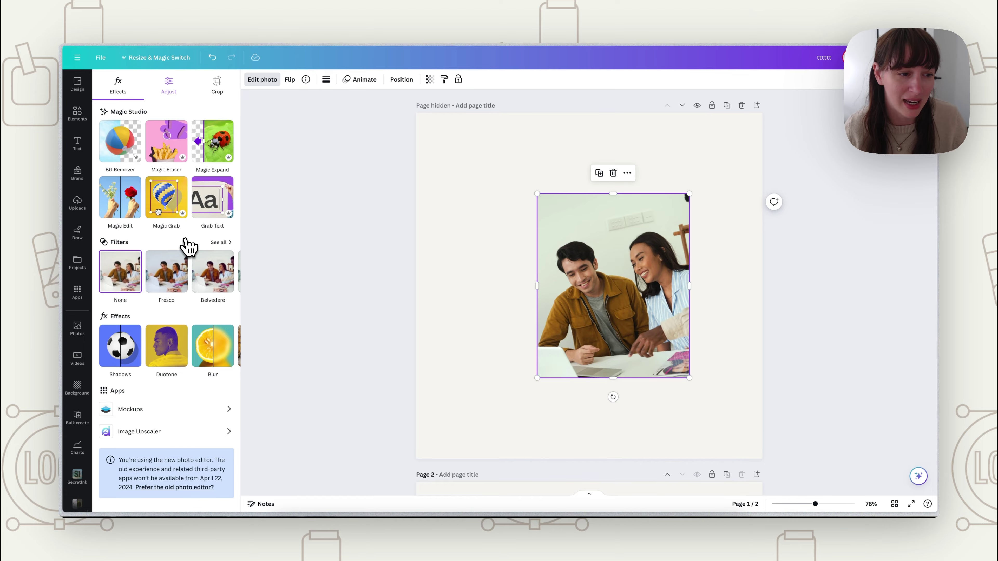
{"action": "scroll", "coordinate": [118, 346], "scroll_direction": "right", "scroll_amount": 2}
{"action": "left_click", "coordinate": [104, 345]}
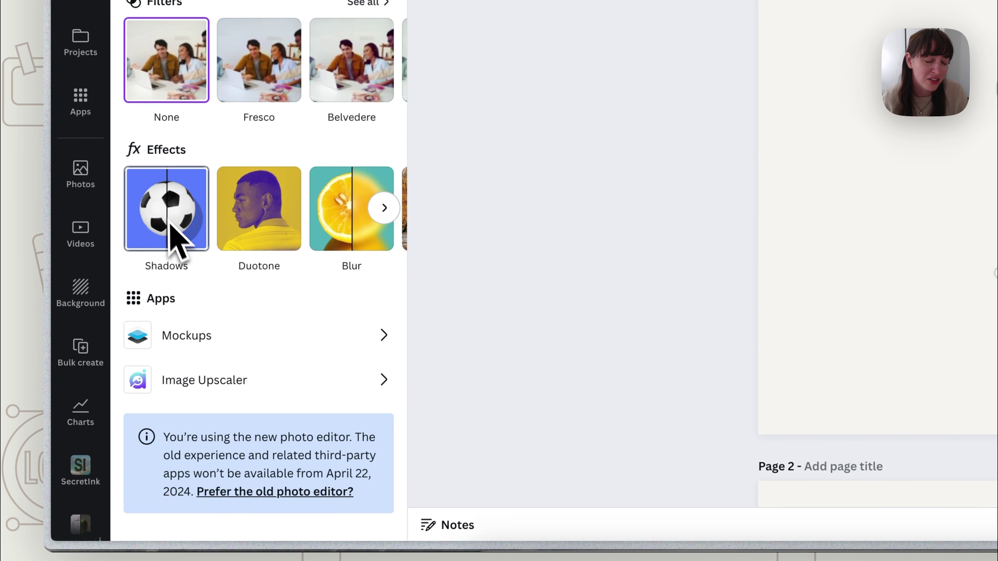
{"action": "left_click", "coordinate": [384, 209]}
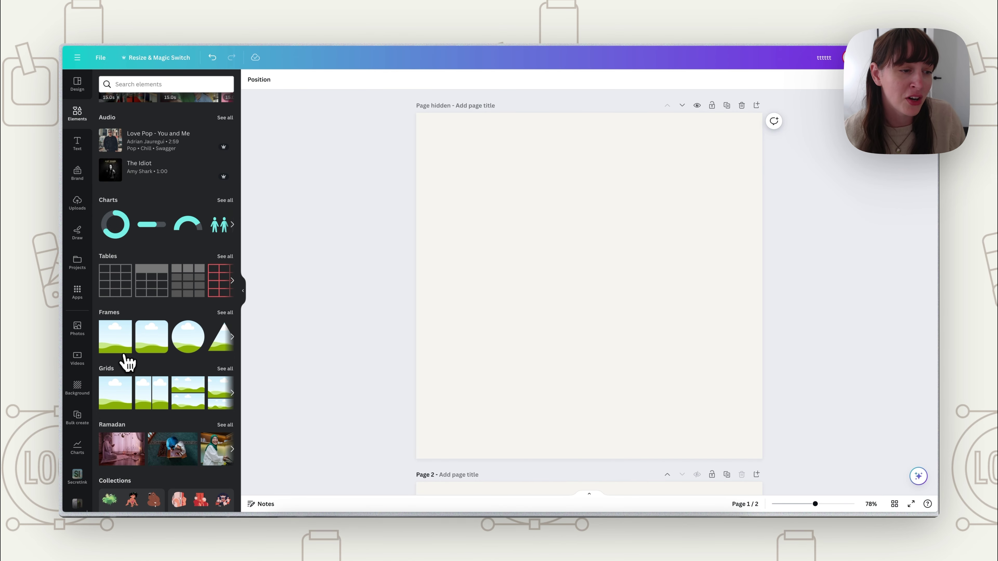
Browse all the frames and add a wide blob-shaped frame to the page.
{"action": "left_click", "coordinate": [223, 315]}
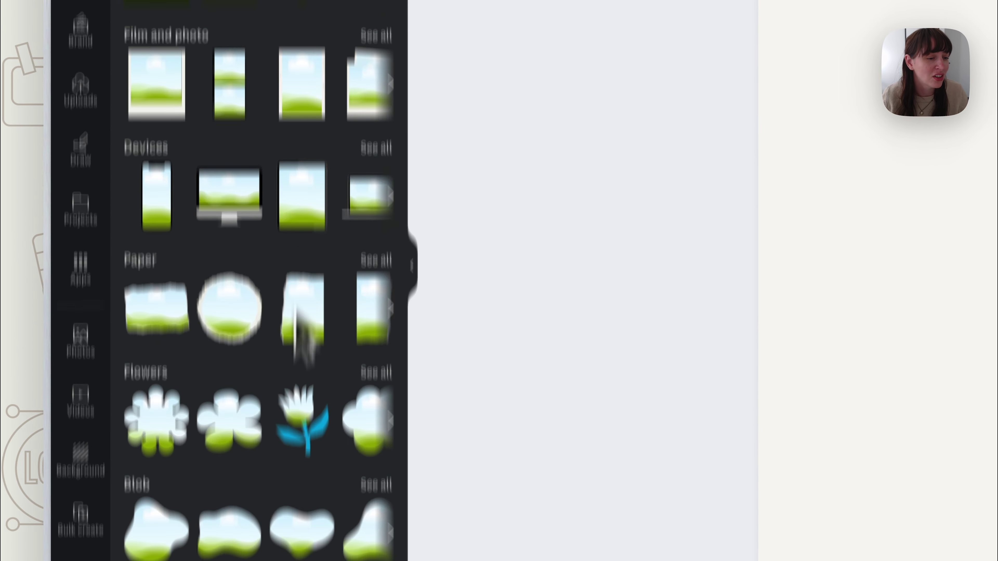
{"action": "scroll", "coordinate": [297, 310], "scroll_direction": "down", "scroll_amount": 5}
{"action": "left_click", "coordinate": [222, 338]}
{"action": "left_click_drag", "start_coordinate": [525, 241], "coordinate": [4, 251]}
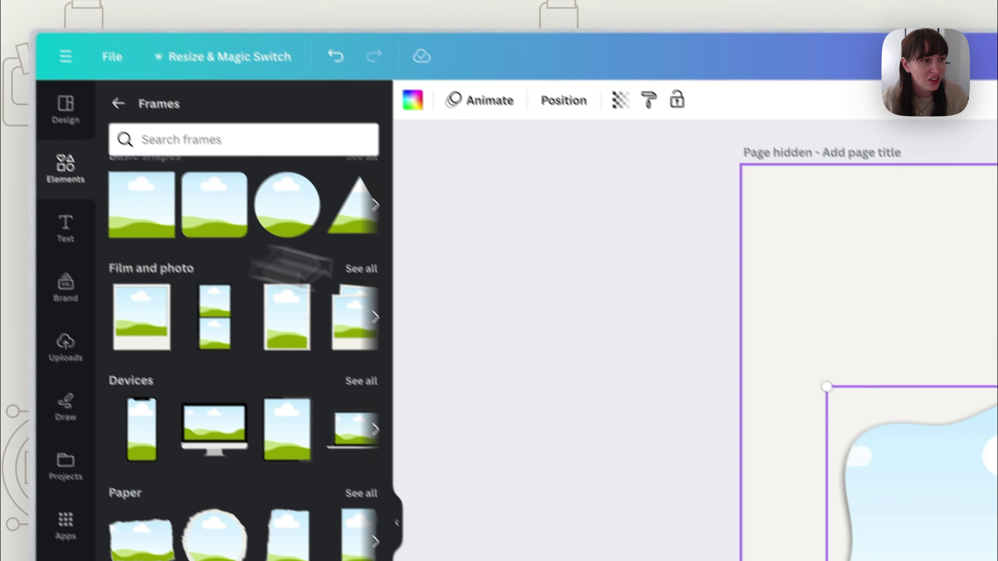
Fill the blob frame with the photo of three people talking in a lobby and enlarge the image within the frame.
{"action": "left_click", "coordinate": [66, 167]}
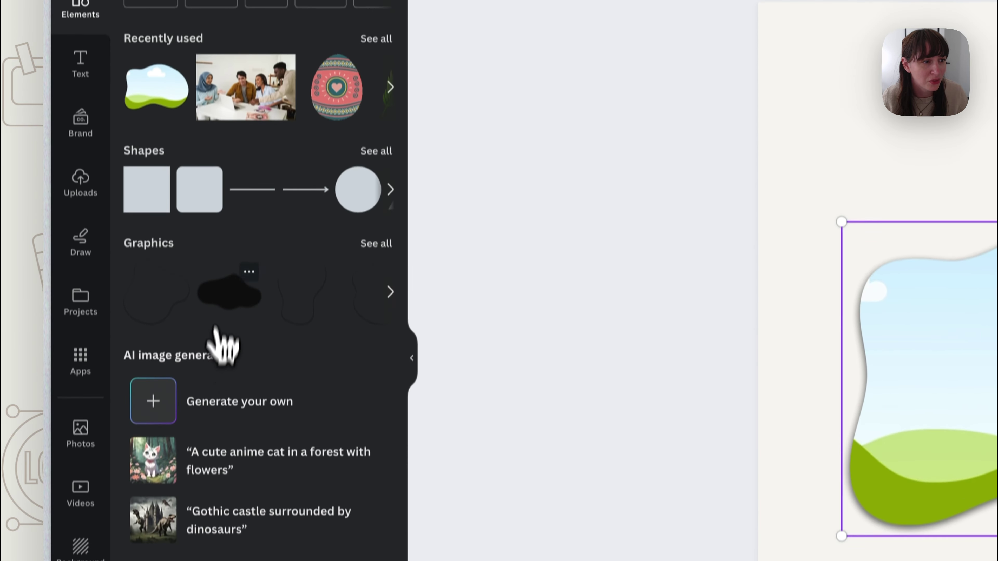
{"action": "scroll", "coordinate": [222, 346], "scroll_direction": "down", "scroll_amount": 10}
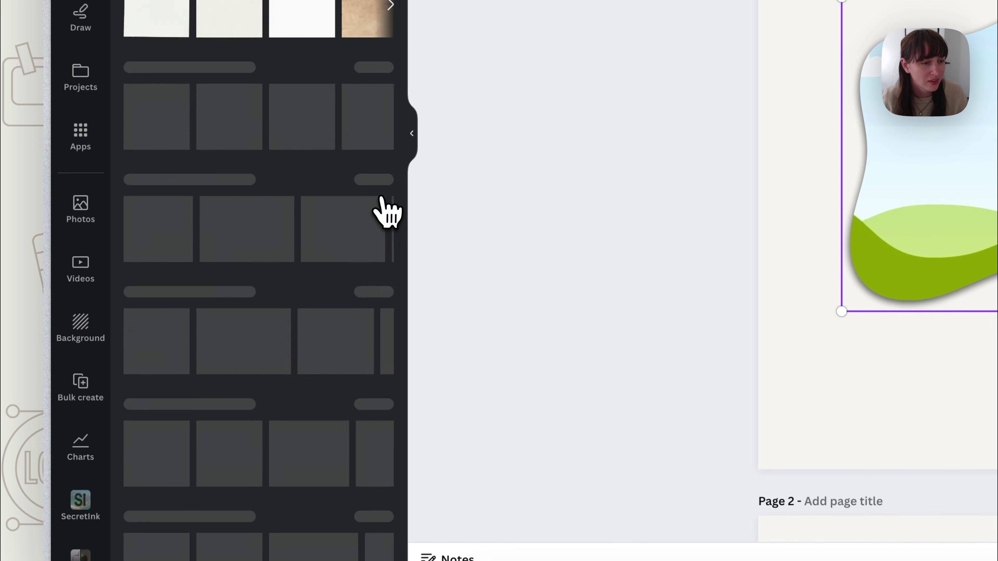
{"action": "left_click_drag", "start_coordinate": [271, 220], "coordinate": [770, 259]}
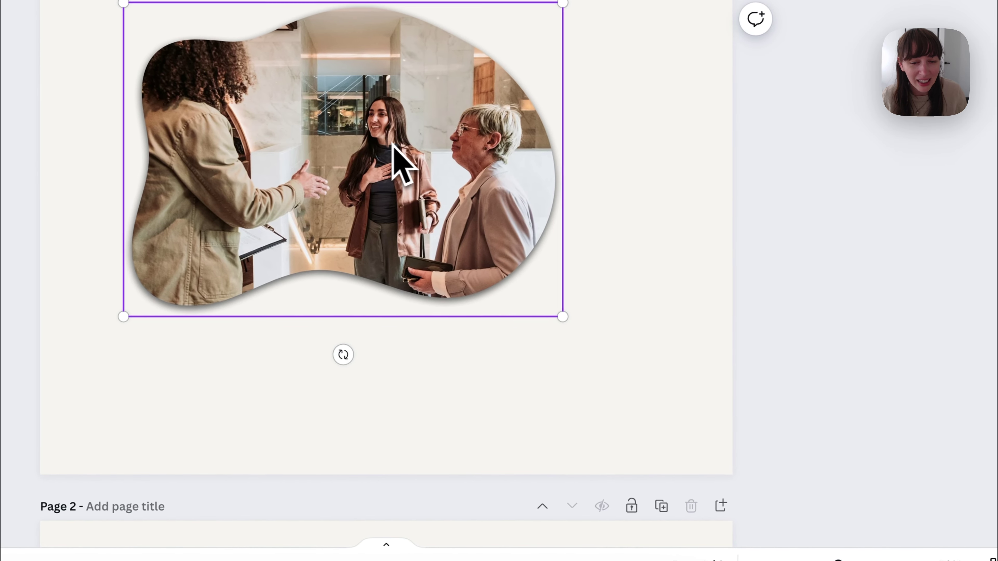
{"action": "double_click", "coordinate": [327, 123]}
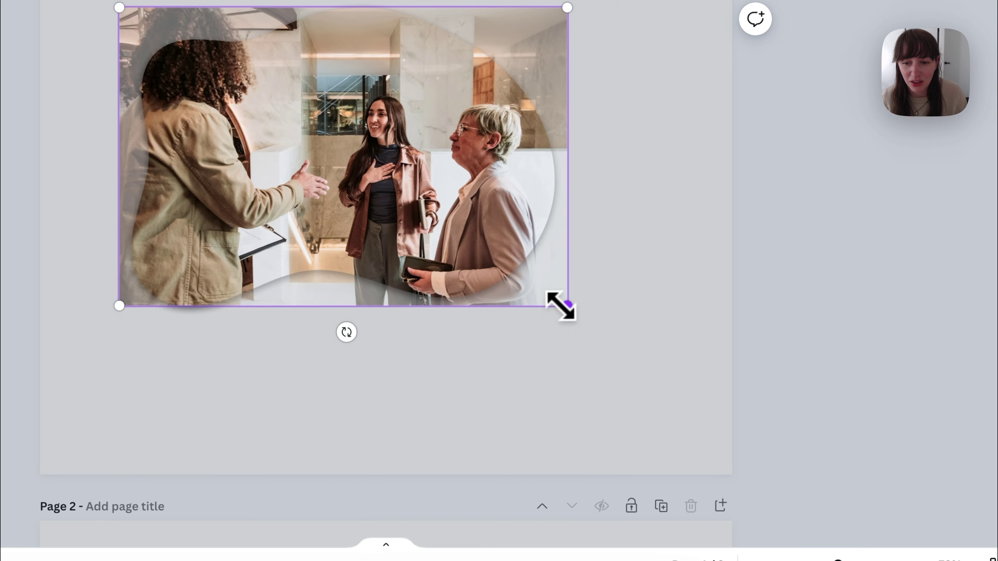
{"action": "left_click_drag", "start_coordinate": [559, 305], "coordinate": [755, 406]}
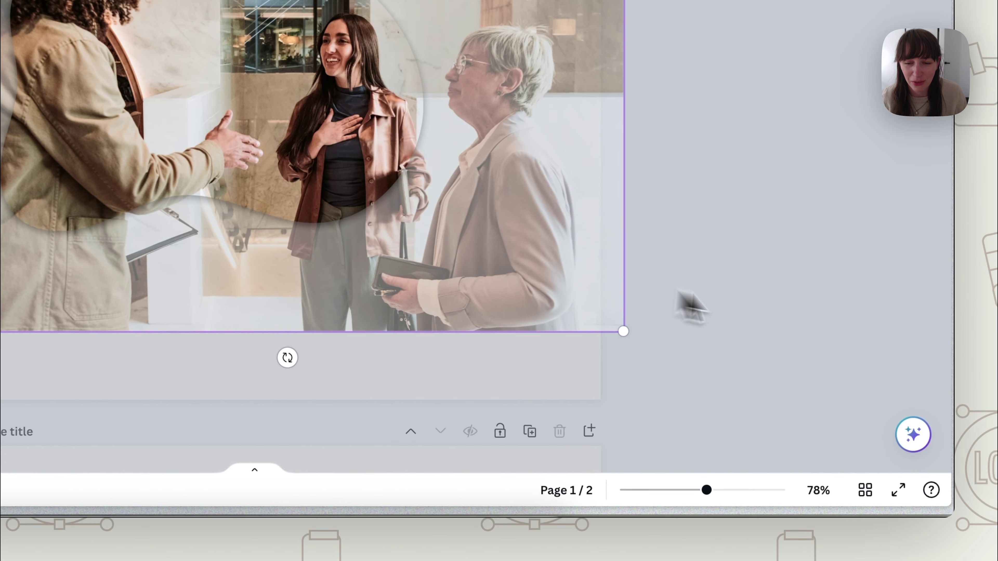
{"action": "left_click", "coordinate": [685, 300]}
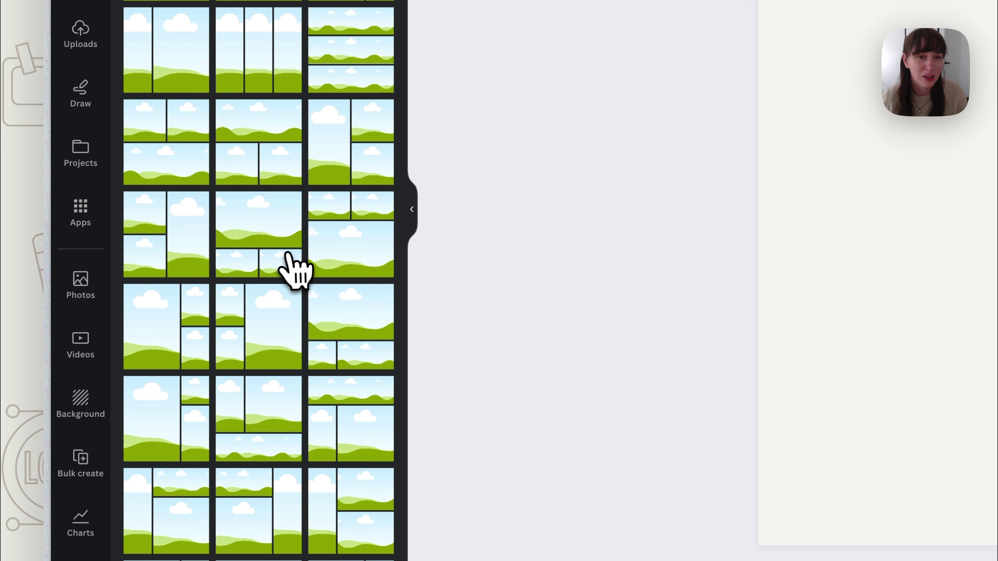
Add the grid with one large cell above two smaller ones and set its grid spacing to 0.
{"action": "left_click", "coordinate": [264, 252]}
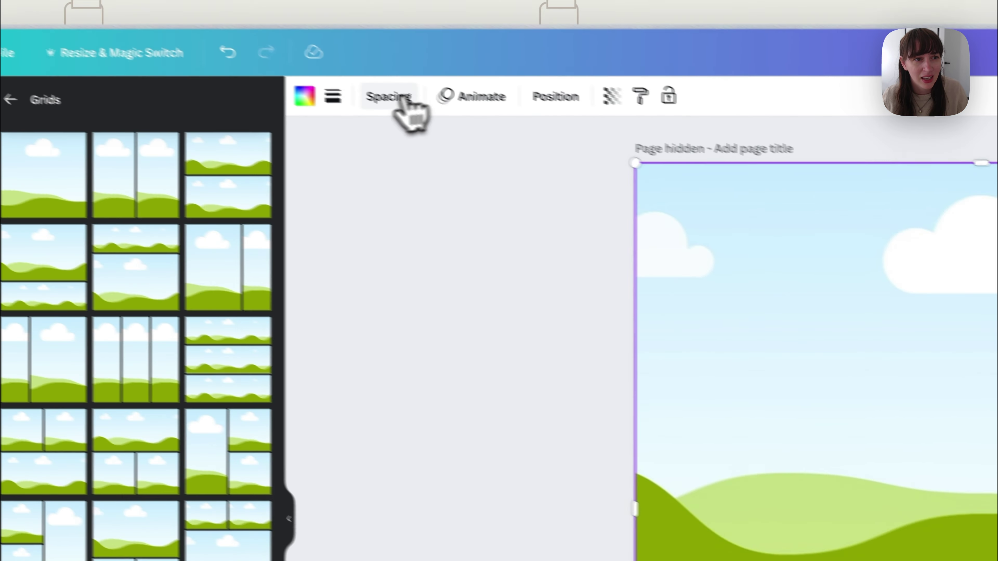
{"action": "left_click", "coordinate": [404, 104]}
{"action": "left_click_drag", "start_coordinate": [388, 163], "coordinate": [390, 216]}
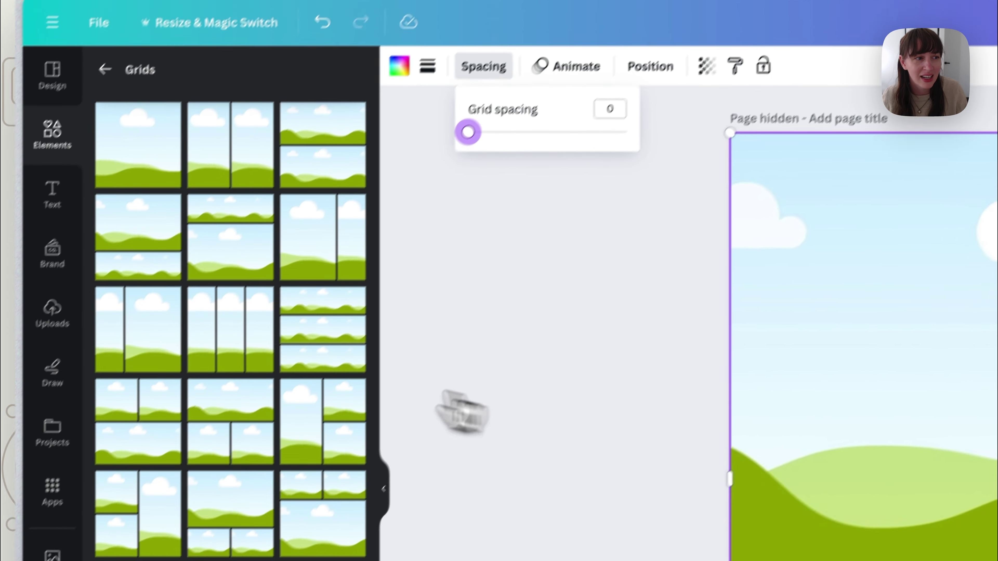
Show the uploaded images and return to the elements library.
{"action": "left_click", "coordinate": [52, 313]}
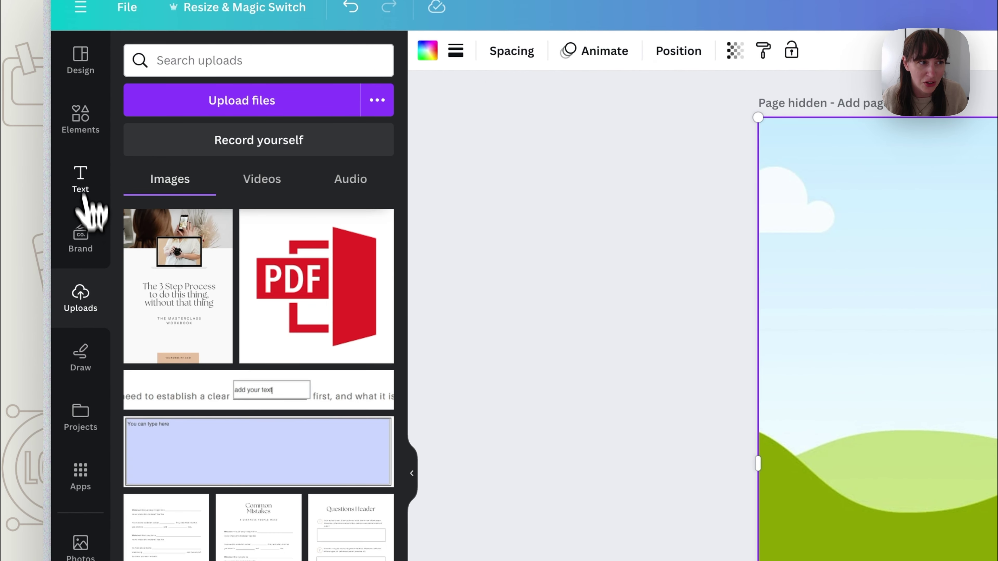
{"action": "left_click", "coordinate": [80, 120]}
{"action": "left_click", "coordinate": [80, 122]}
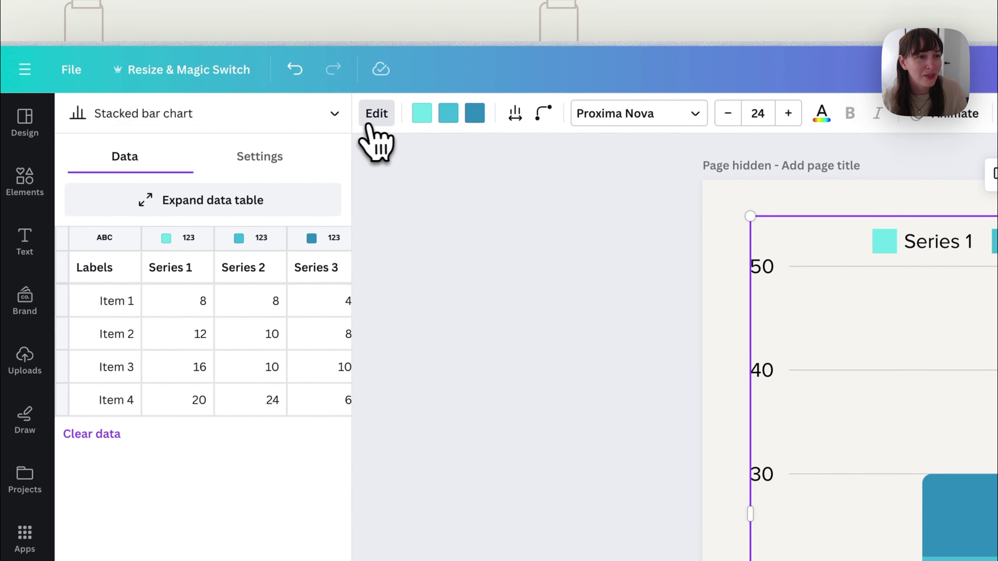
Open the stacked bar chart's data table, and recolour Series 1 to slate grey and Series 2 to brick red with the brand colours.
{"action": "left_click", "coordinate": [428, 68]}
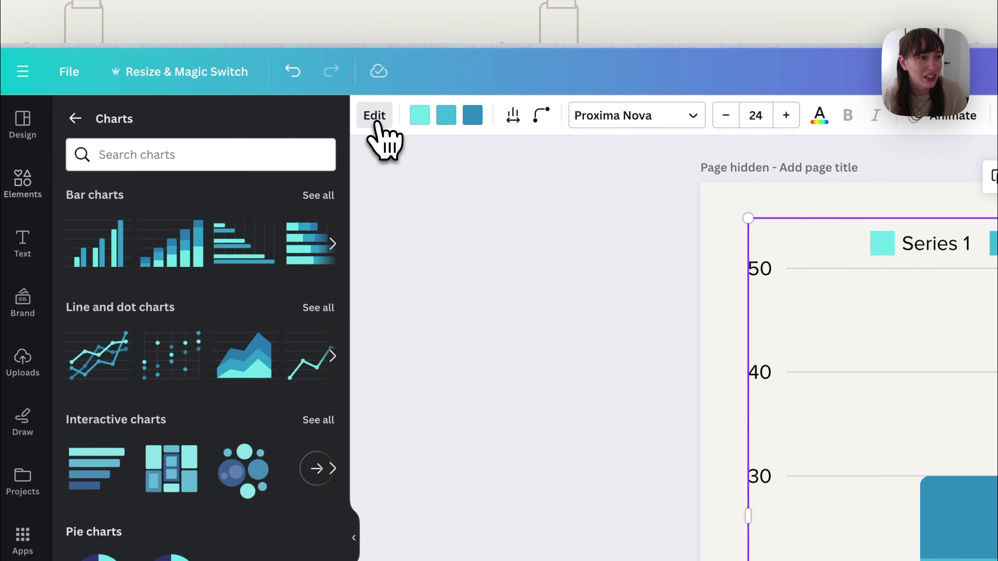
{"action": "left_click", "coordinate": [363, 125]}
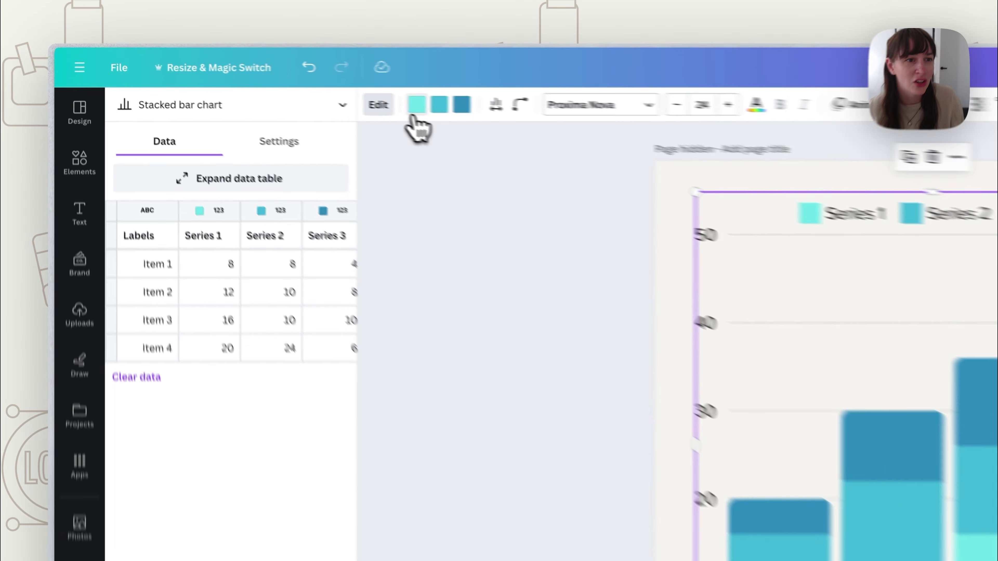
{"action": "left_click", "coordinate": [275, 79]}
{"action": "left_click", "coordinate": [187, 411]}
{"action": "left_click", "coordinate": [498, 114]}
{"action": "left_click", "coordinate": [232, 410]}
Set the bar chart's column spacing to 13 and make the corners of its bars square.
{"action": "left_click", "coordinate": [563, 114]}
{"action": "left_click_drag", "start_coordinate": [626, 180], "coordinate": [583, 179]}
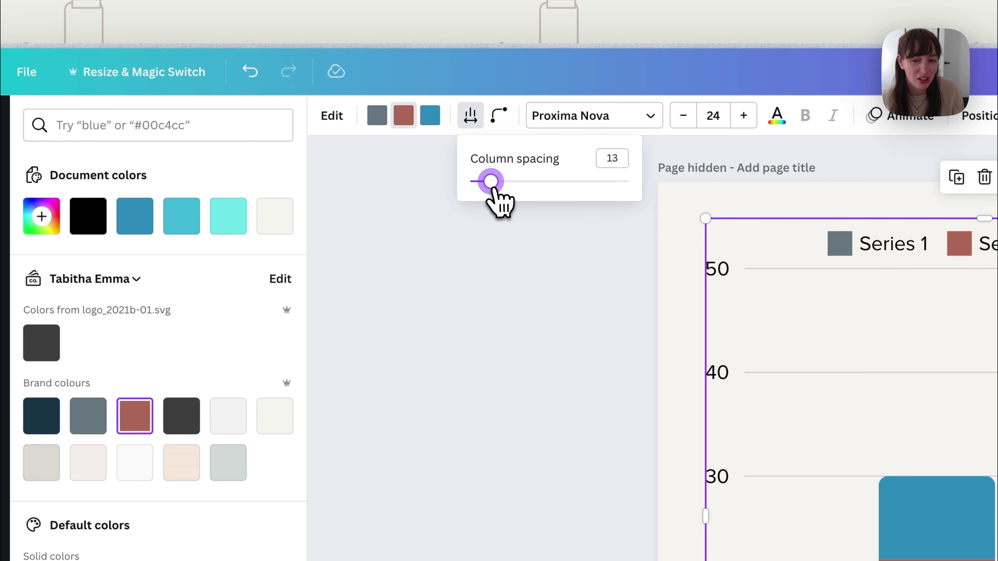
{"action": "left_click", "coordinate": [499, 116]}
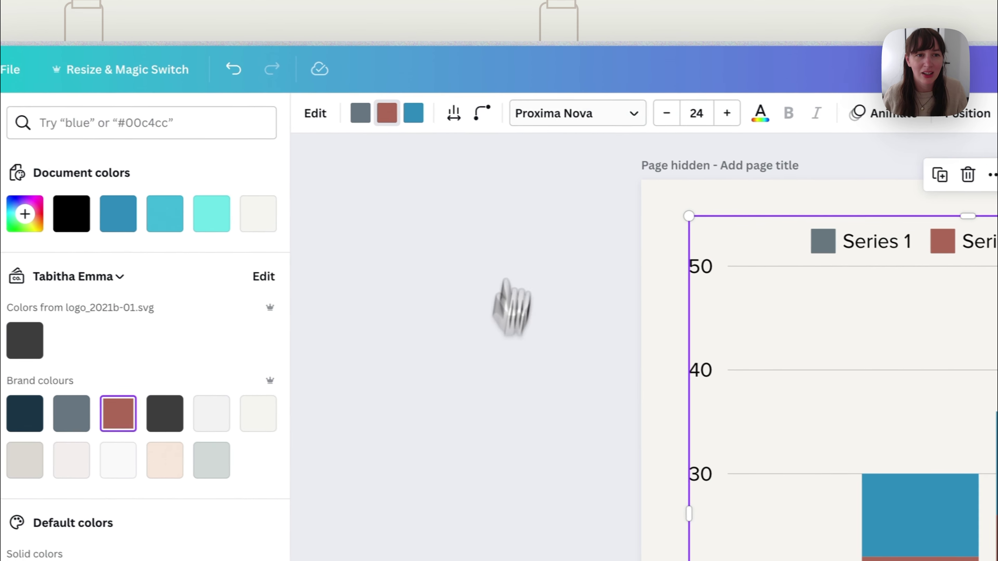
{"action": "left_click", "coordinate": [572, 117]}
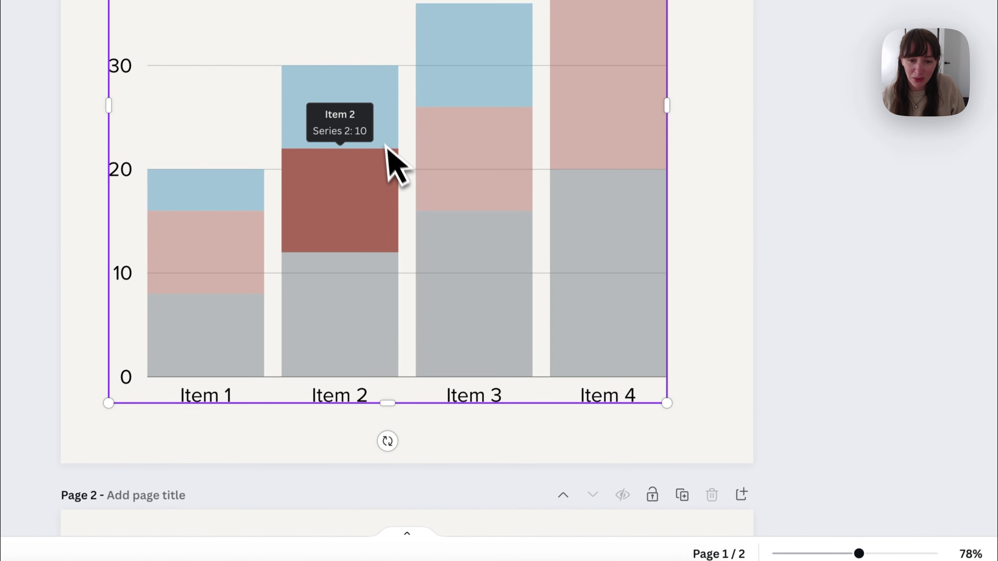
Replace the chart with a plain table of three columns and four rows, and review the options for its middle column.
{"action": "key", "text": "Delete"}
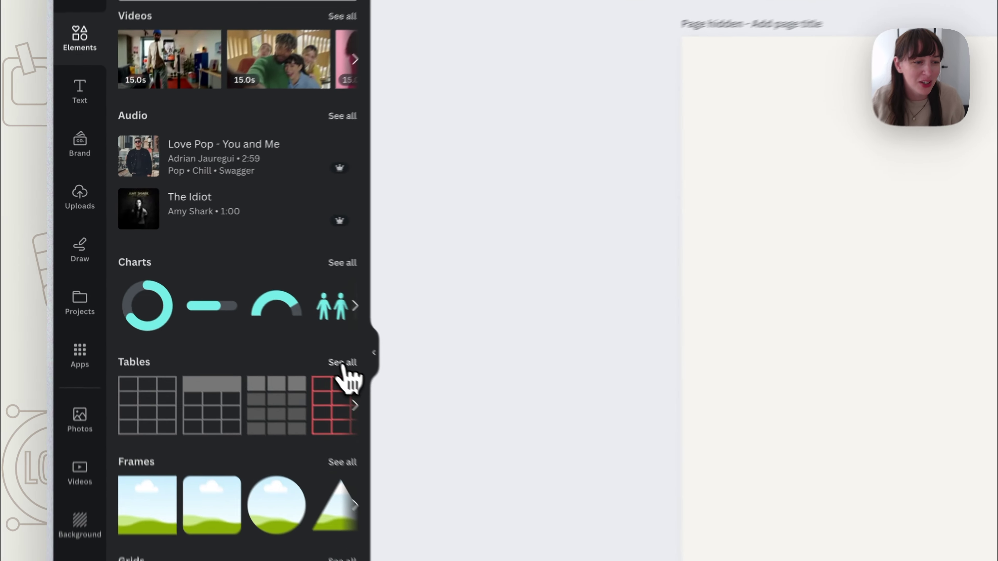
{"action": "left_click", "coordinate": [225, 296]}
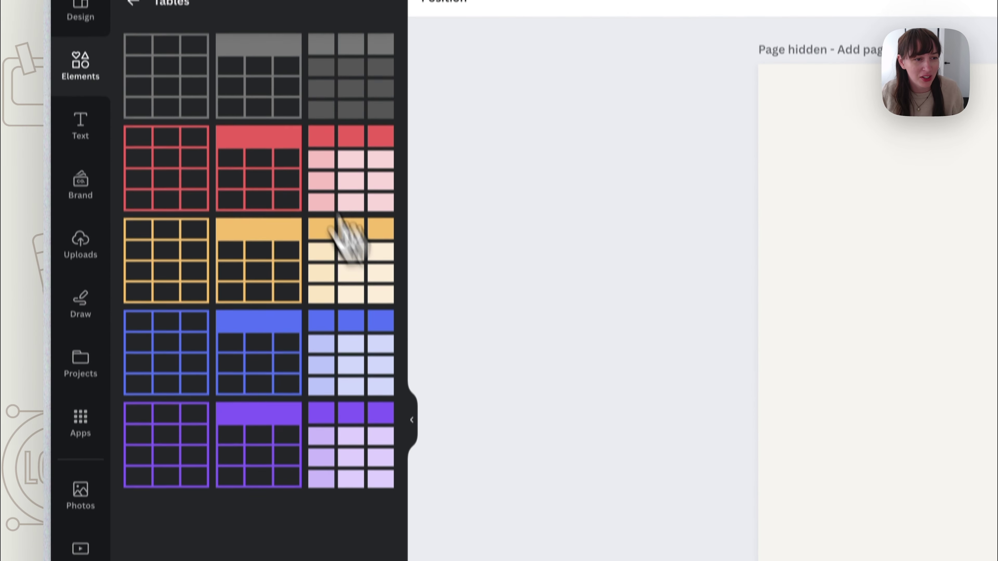
{"action": "left_click", "coordinate": [175, 157]}
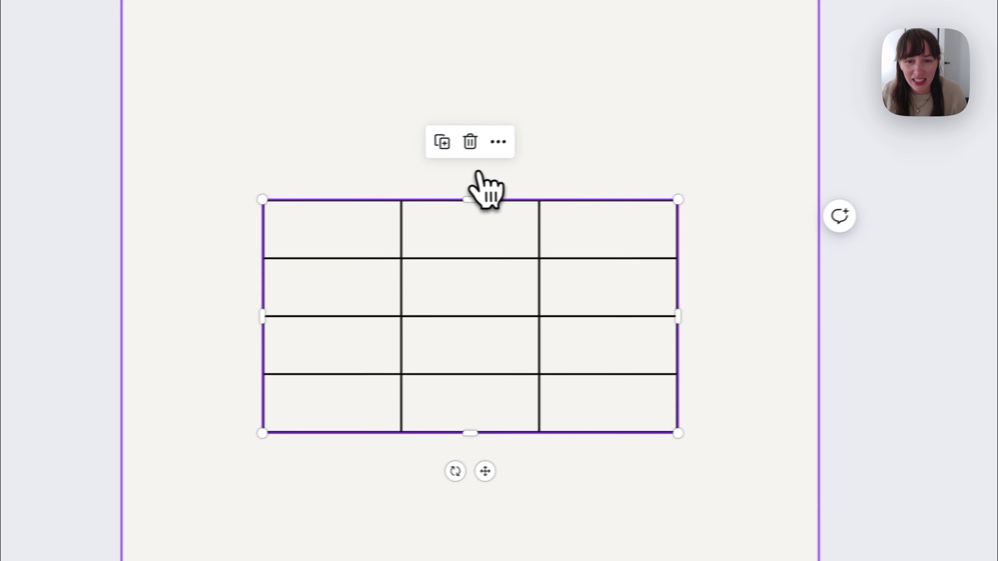
{"action": "left_click", "coordinate": [474, 183]}
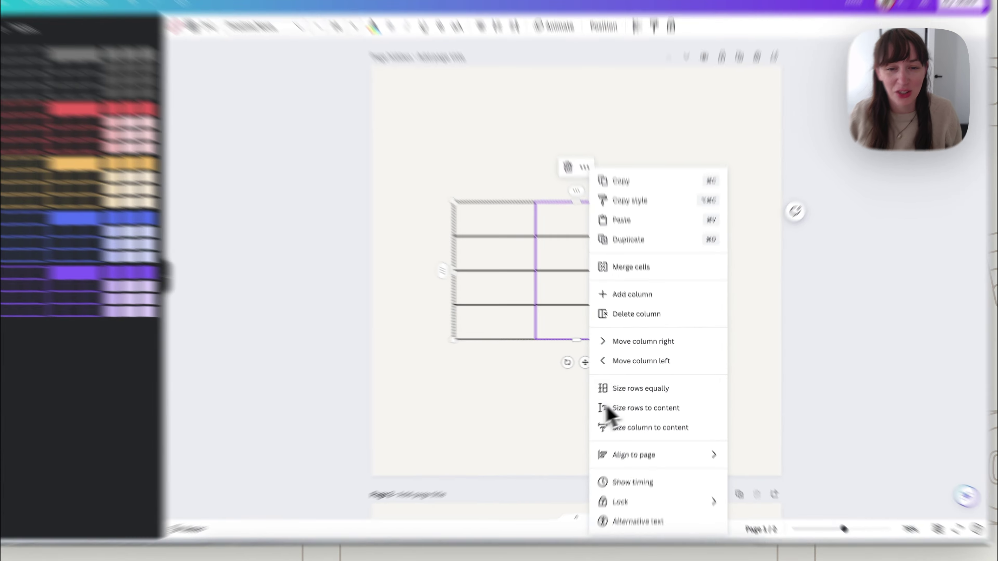
{"action": "left_click", "coordinate": [652, 387]}
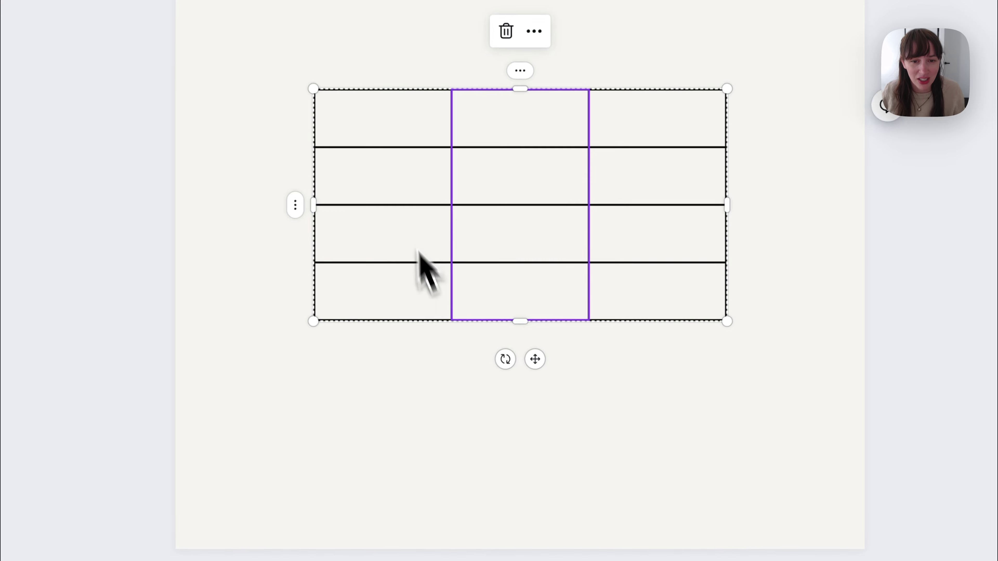
Set the table's border weight to 4 and choose the horizontal inner borders.
{"action": "left_click", "coordinate": [264, 79]}
{"action": "left_click", "coordinate": [420, 195]}
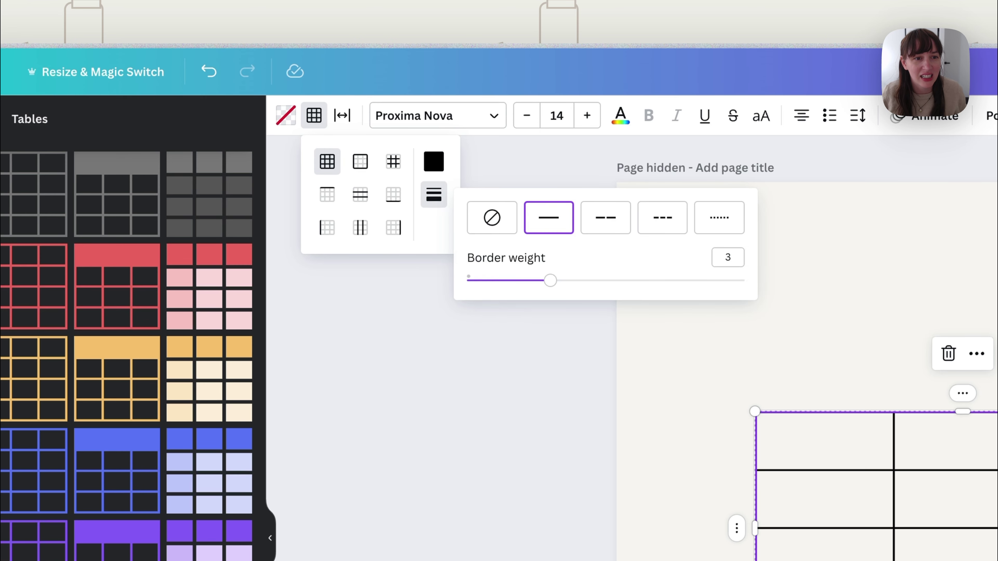
{"action": "left_click_drag", "start_coordinate": [545, 287], "coordinate": [583, 285]}
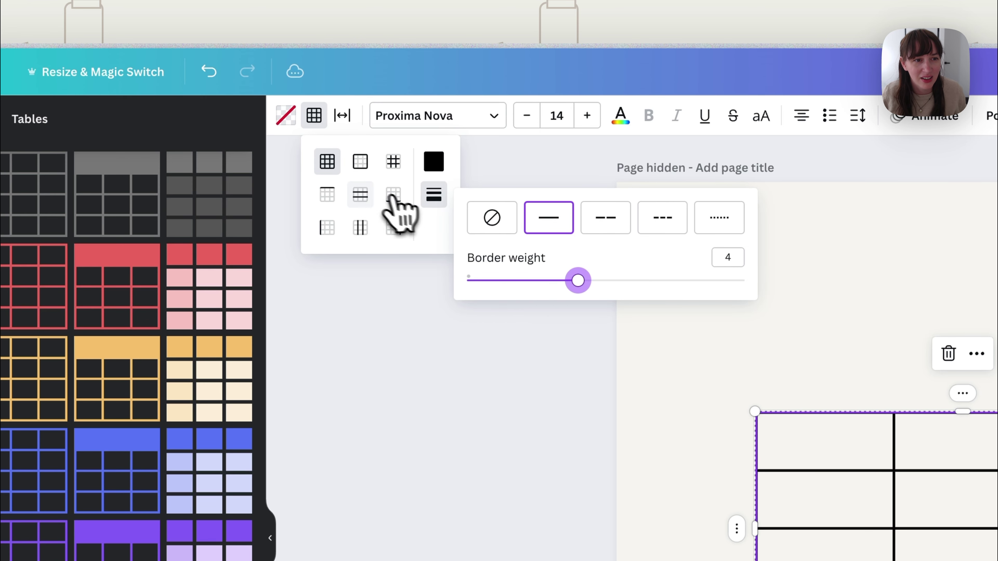
{"action": "left_click", "coordinate": [369, 194]}
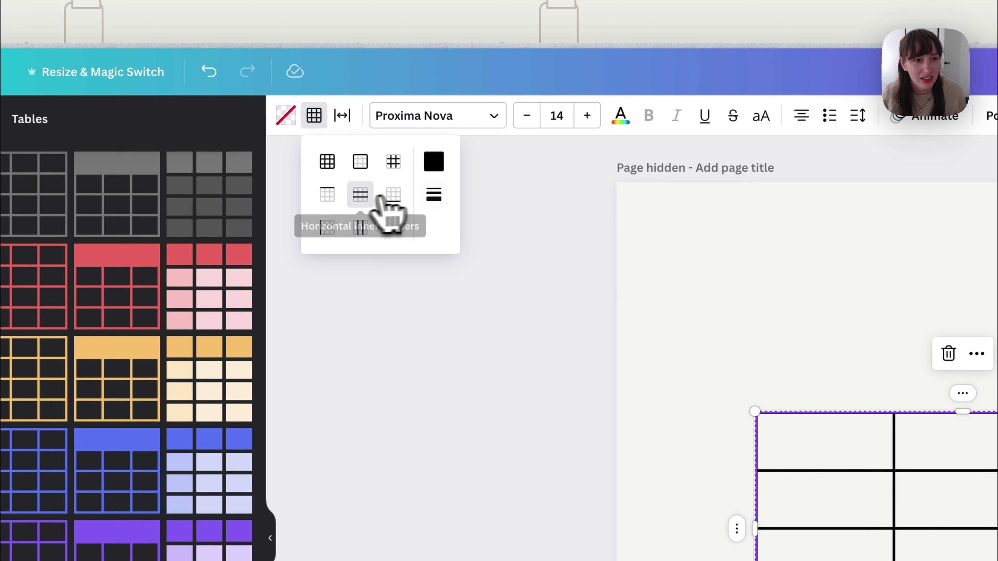
Increase the border weight of the table's horizontal inner borders, and set the cell spacing to 15.
{"action": "left_click", "coordinate": [434, 196]}
{"action": "left_click_drag", "start_coordinate": [597, 277], "coordinate": [694, 288]}
{"action": "left_click", "coordinate": [341, 115]}
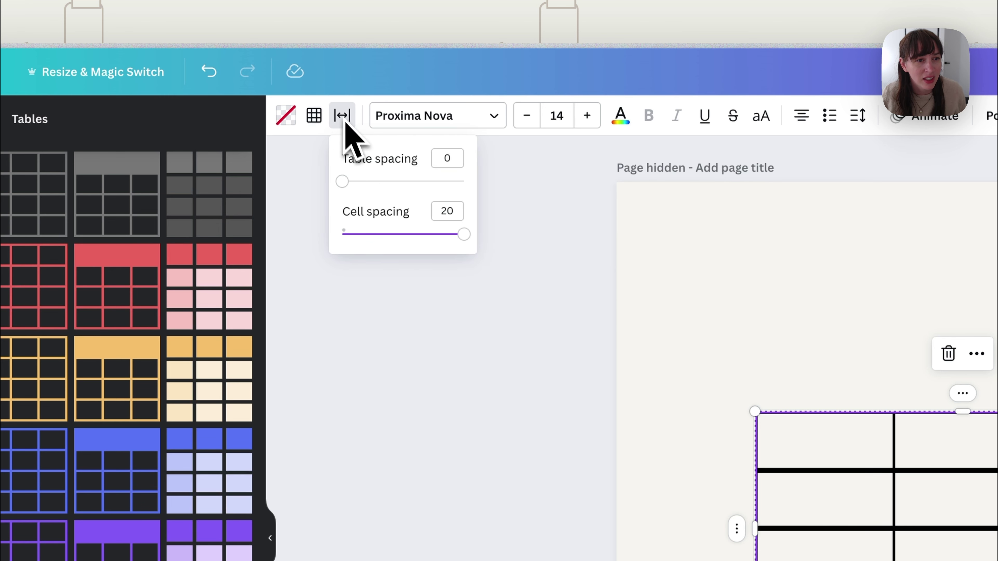
{"action": "left_click_drag", "start_coordinate": [354, 179], "coordinate": [337, 194]}
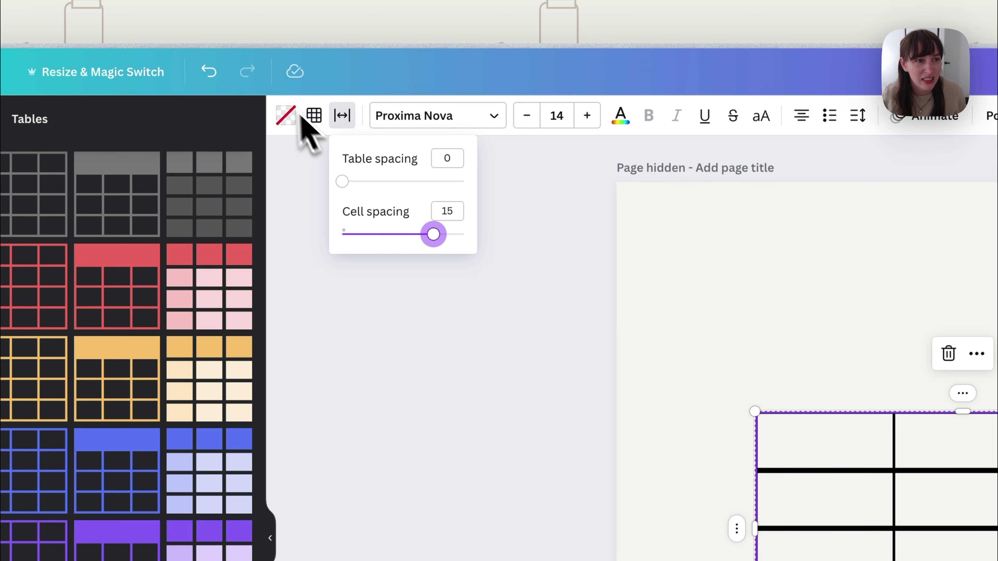
{"action": "left_click", "coordinate": [443, 123]}
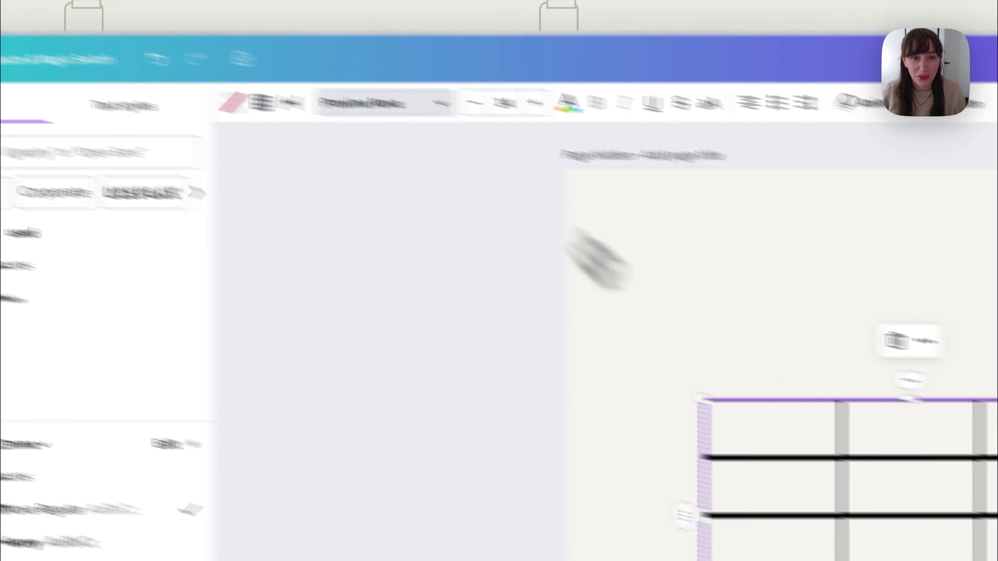
Enter the sample text "rgrgdgdg" in the first cell of the table's top row.
{"action": "left_click", "coordinate": [841, 452]}
{"action": "left_click", "coordinate": [510, 360]}
{"action": "type", "text": "rgrgcd"}
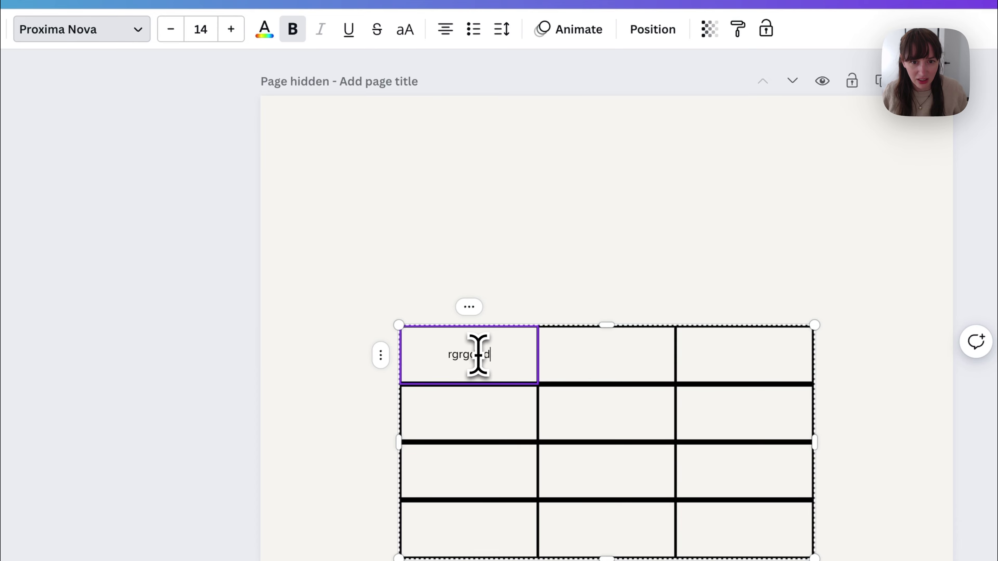
{"action": "key", "text": "Escape"}
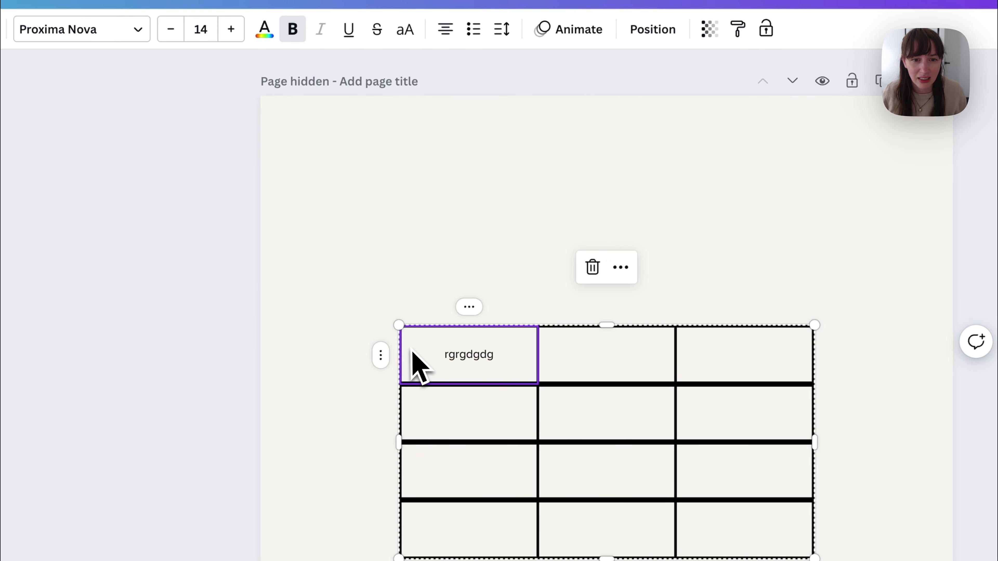
Select all the cells in the table's top row and fill them with the pale grey-green brand colour #d0d8d7.
{"action": "left_click_drag", "start_coordinate": [417, 365], "coordinate": [715, 378]}
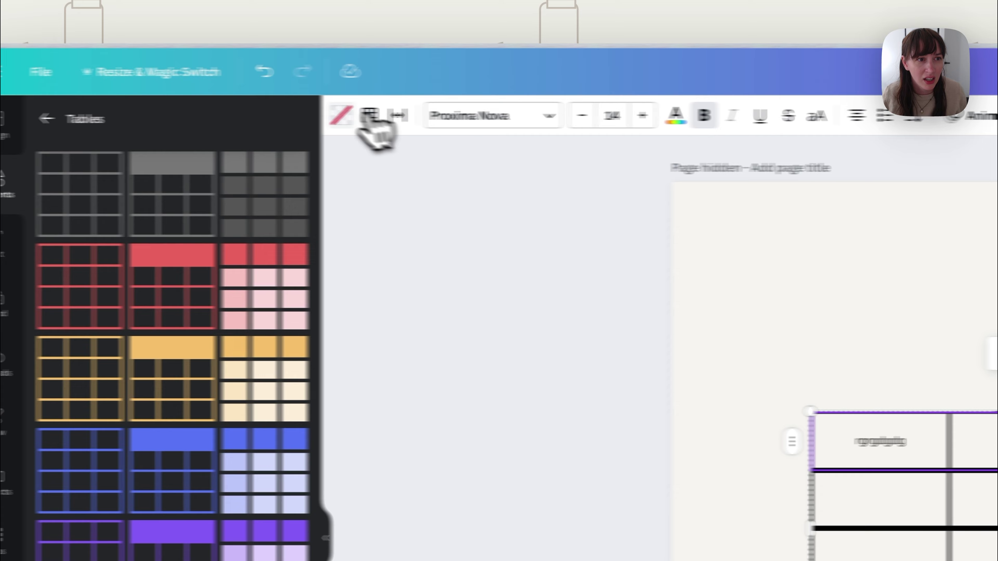
{"action": "left_click", "coordinate": [60, 110]}
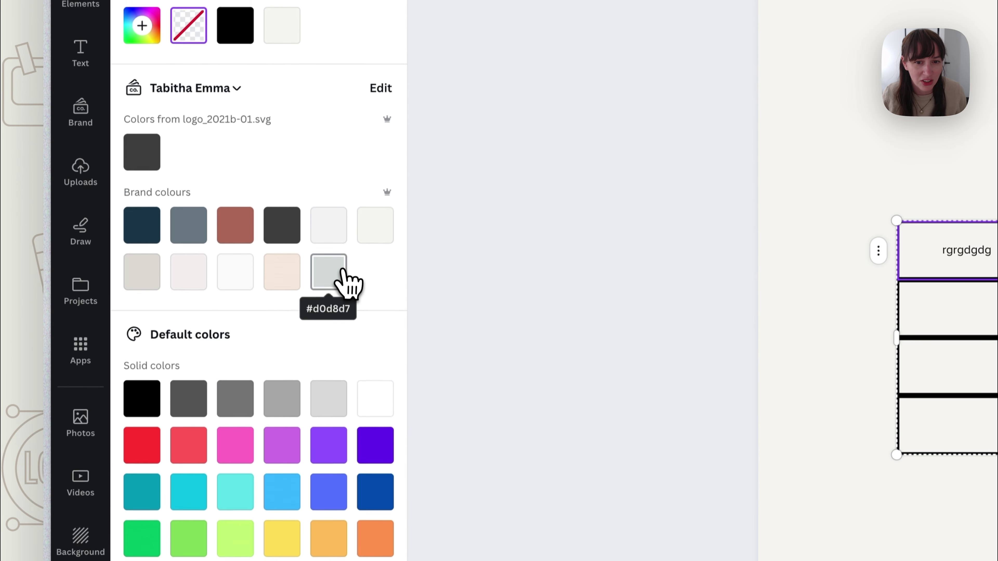
{"action": "left_click", "coordinate": [332, 464]}
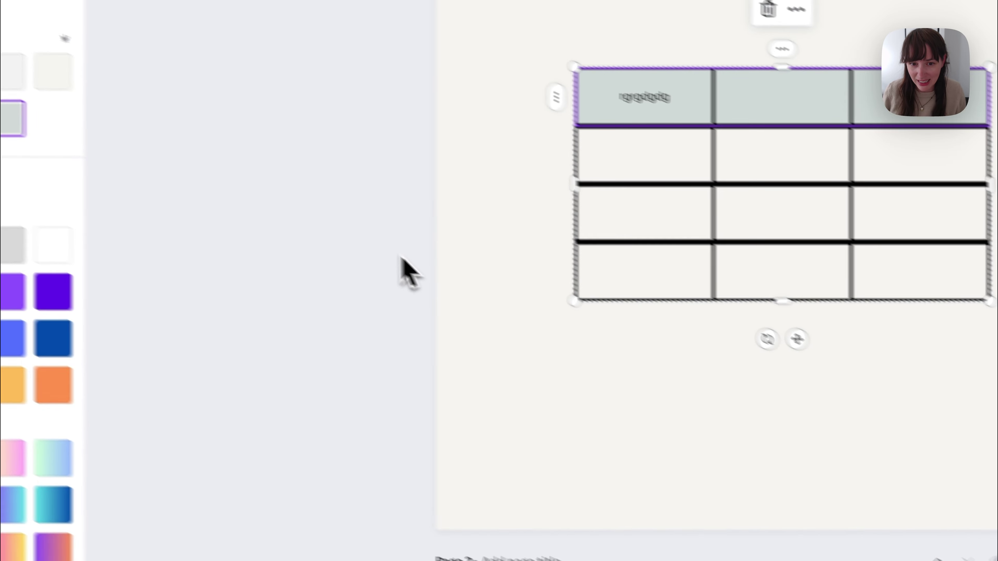
{"action": "left_click", "coordinate": [752, 409]}
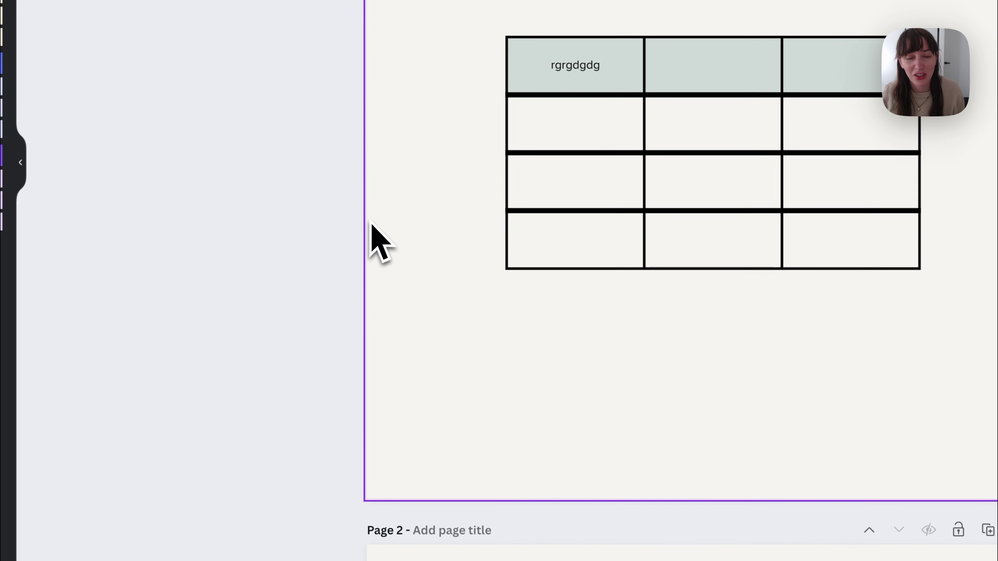
Delete the table from the page and add a new text box.
{"action": "mouse_move", "coordinate": [924, 362]}
{"action": "left_mouse_down"}
{"action": "mouse_move", "coordinate": [590, 136]}
{"action": "mouse_move", "coordinate": [473, 39]}
{"action": "left_mouse_up"}
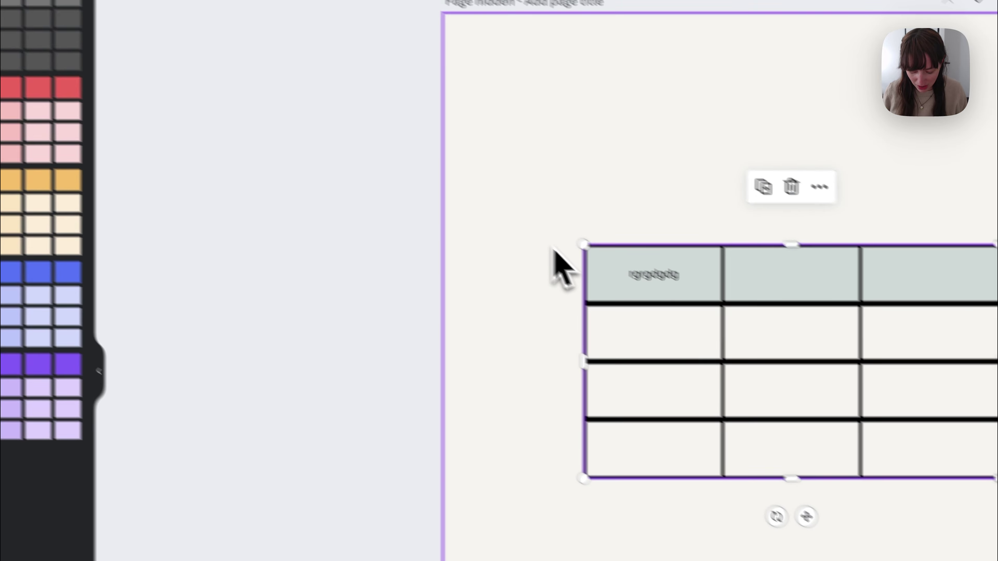
{"action": "key", "text": "Delete"}
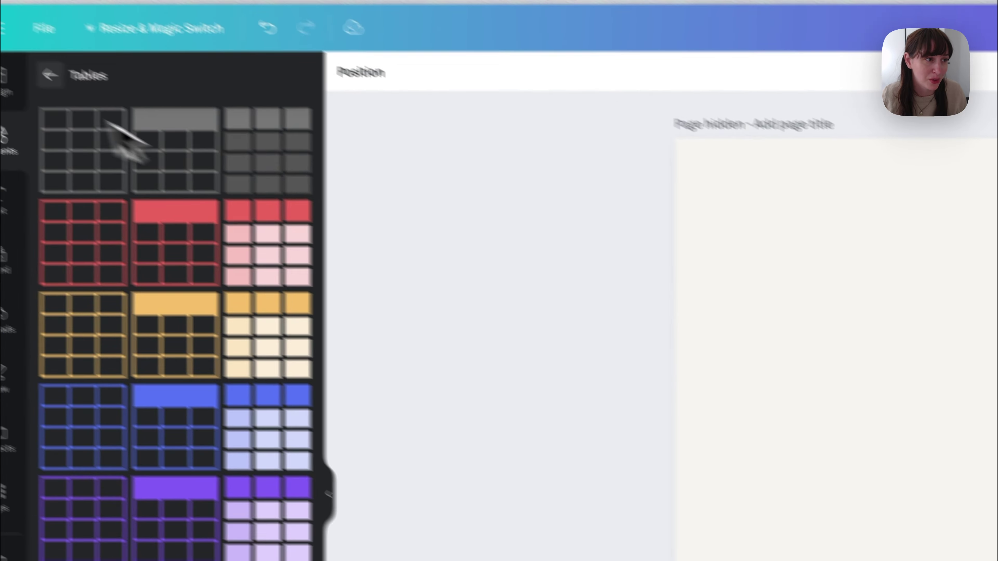
{"action": "left_click", "coordinate": [70, 178]}
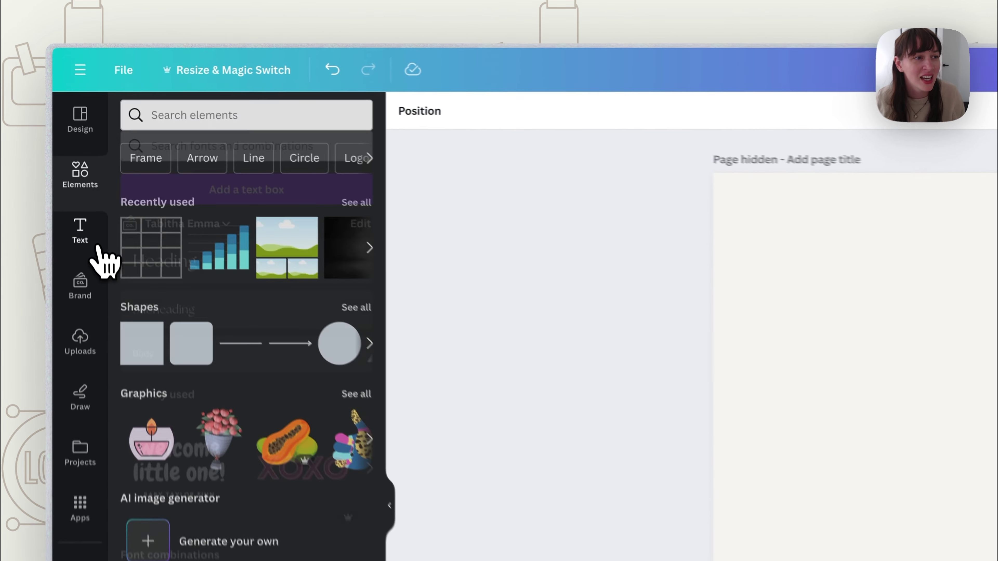
{"action": "left_click", "coordinate": [78, 144]}
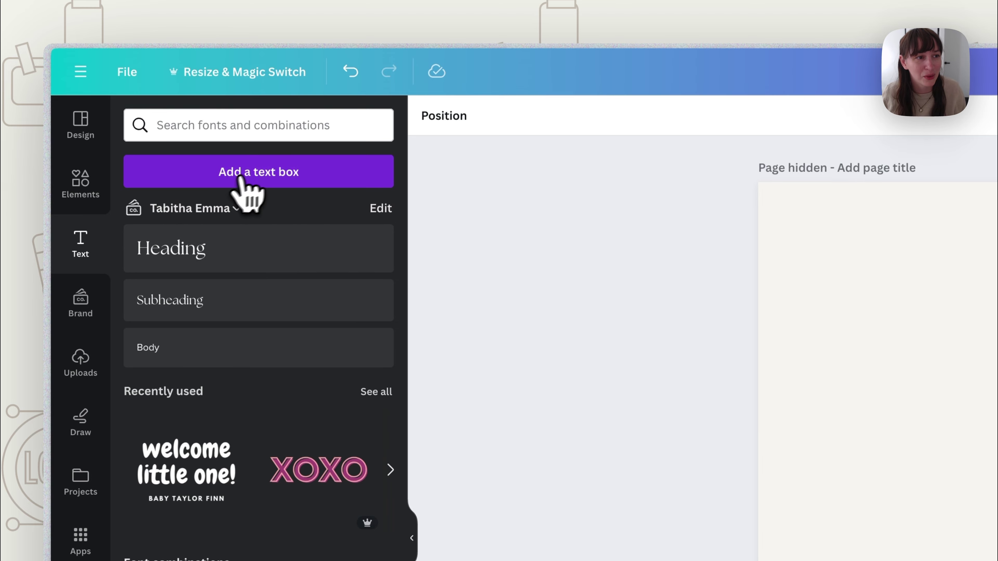
{"action": "left_click", "coordinate": [255, 179]}
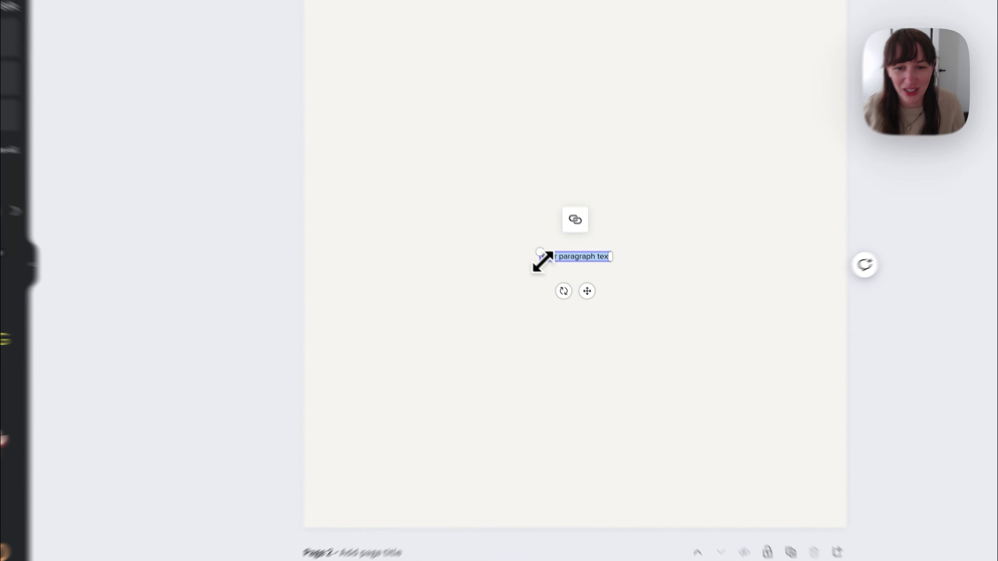
Move the text box towards the left of the page and scale it up to a font size of about 79.
{"action": "left_click_drag", "start_coordinate": [567, 290], "coordinate": [455, 385]}
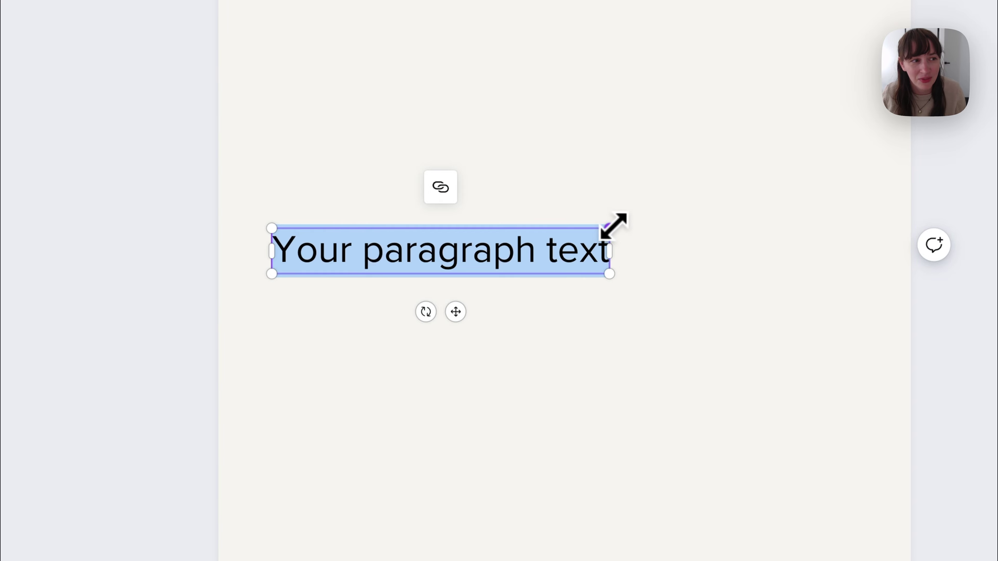
{"action": "left_click_drag", "start_coordinate": [610, 228], "coordinate": [699, 160]}
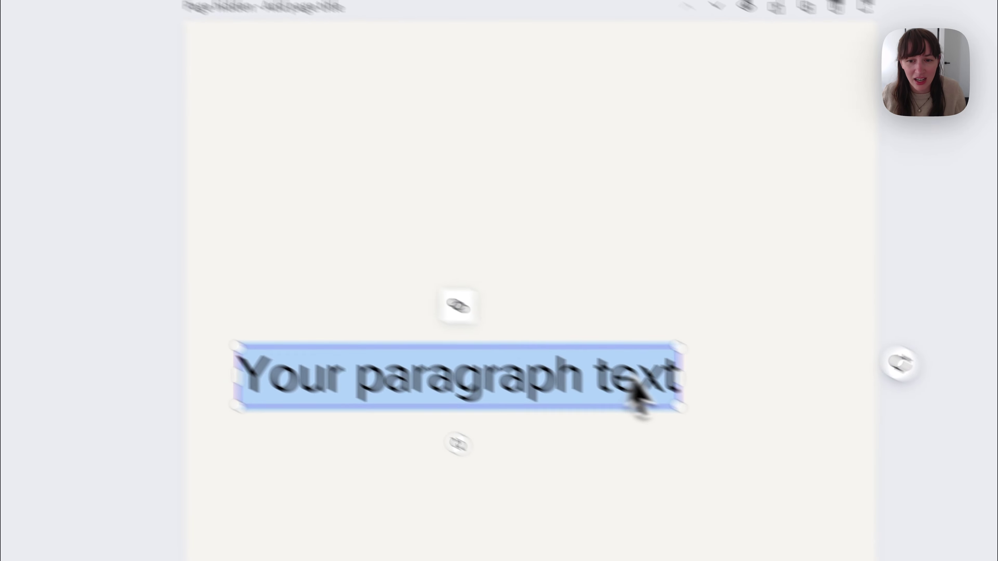
{"action": "left_click_drag", "start_coordinate": [678, 342], "coordinate": [812, 198]}
{"action": "left_click", "coordinate": [789, 212]}
Narrow the text box until "Your paragraph text" wraps onto three lines.
{"action": "left_click", "coordinate": [696, 312]}
{"action": "left_click_drag", "start_coordinate": [702, 306], "coordinate": [614, 303]}
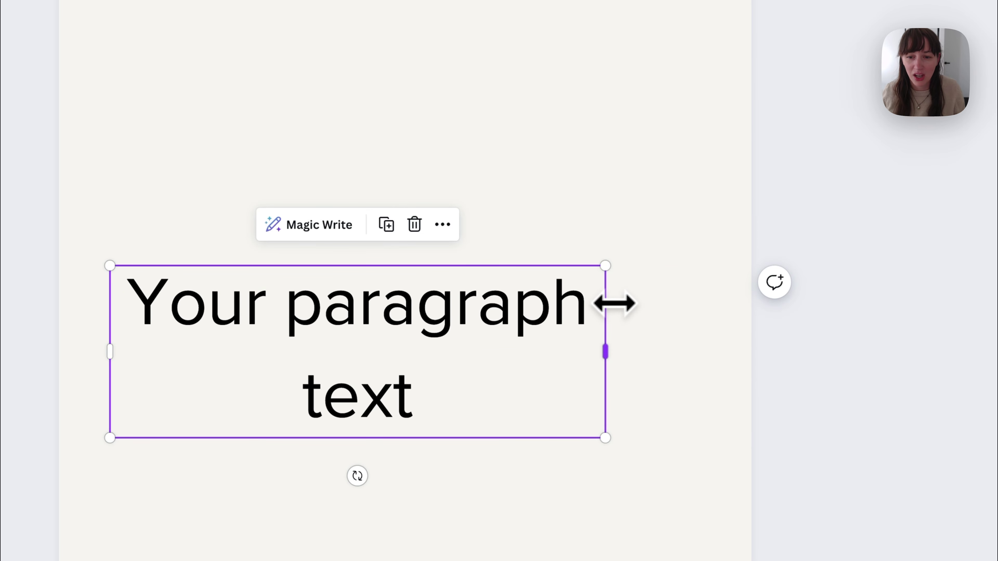
{"action": "left_click_drag", "start_coordinate": [617, 332], "coordinate": [491, 363]}
Search the fonts for "bold" and for "playful", apply Feel Free Playful to the paragraph text, and clear the search.
{"action": "double_click", "coordinate": [406, 496]}
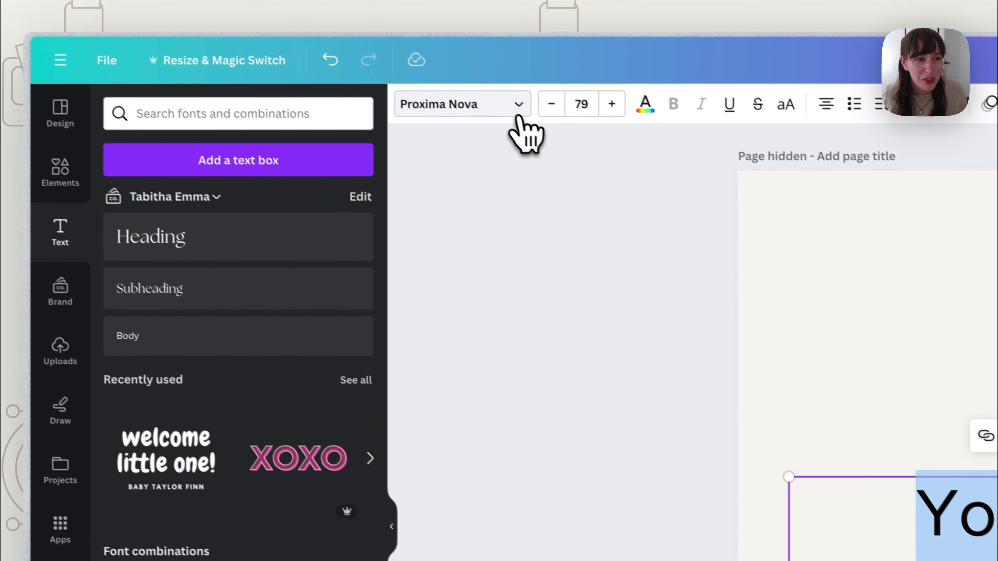
{"action": "left_click", "coordinate": [532, 120]}
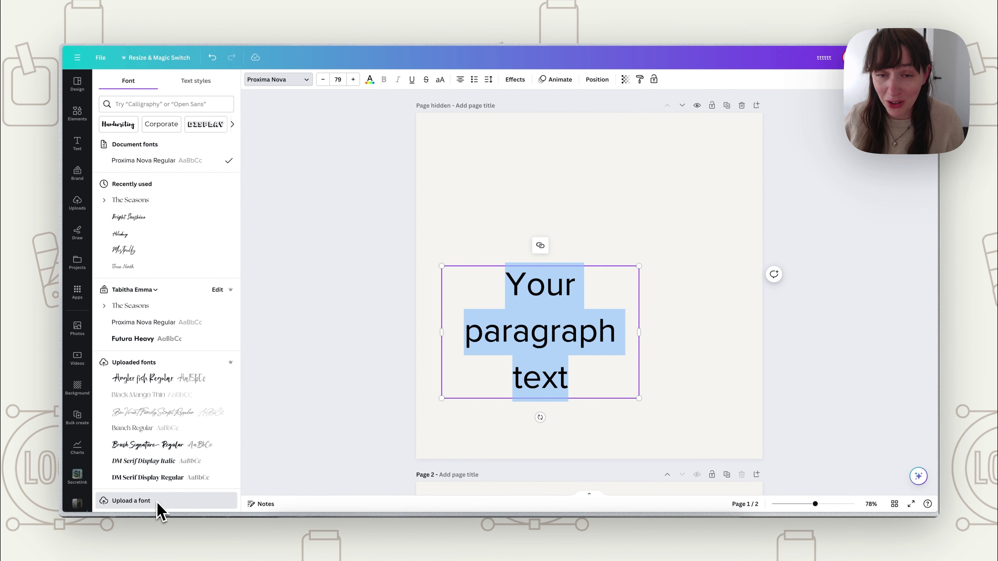
{"action": "left_click", "coordinate": [163, 105]}
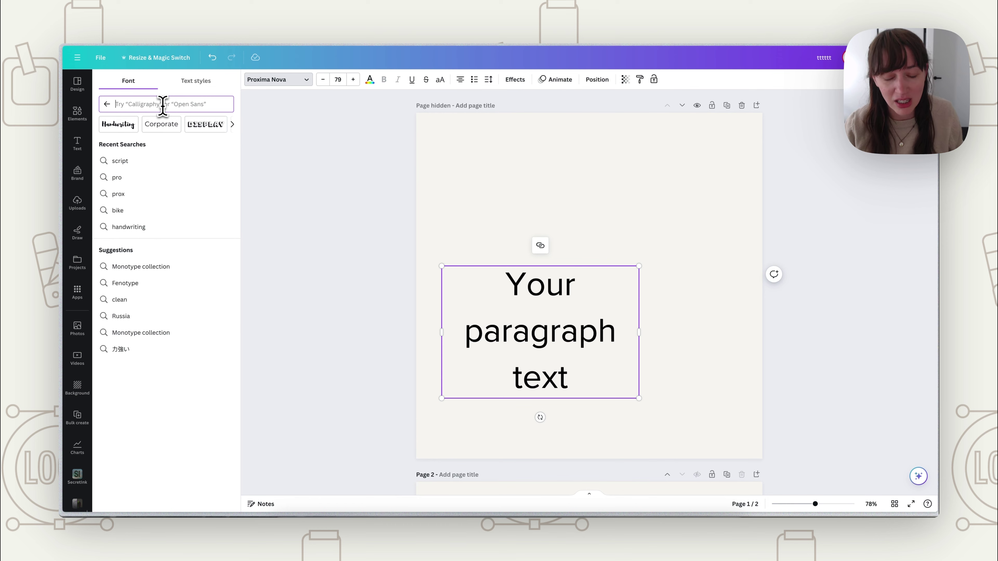
{"action": "type", "text": "bold"}
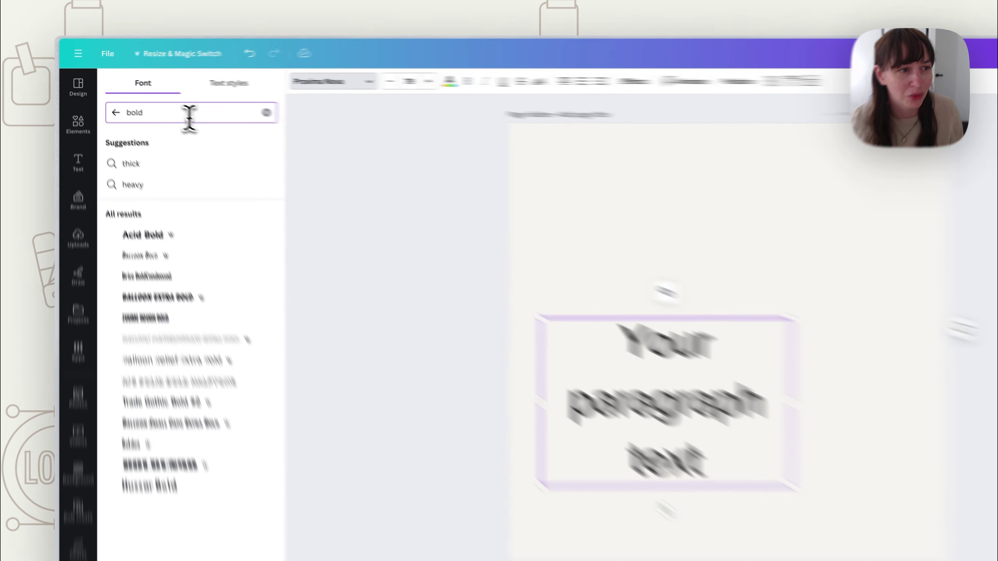
{"action": "double_click", "coordinate": [133, 112]}
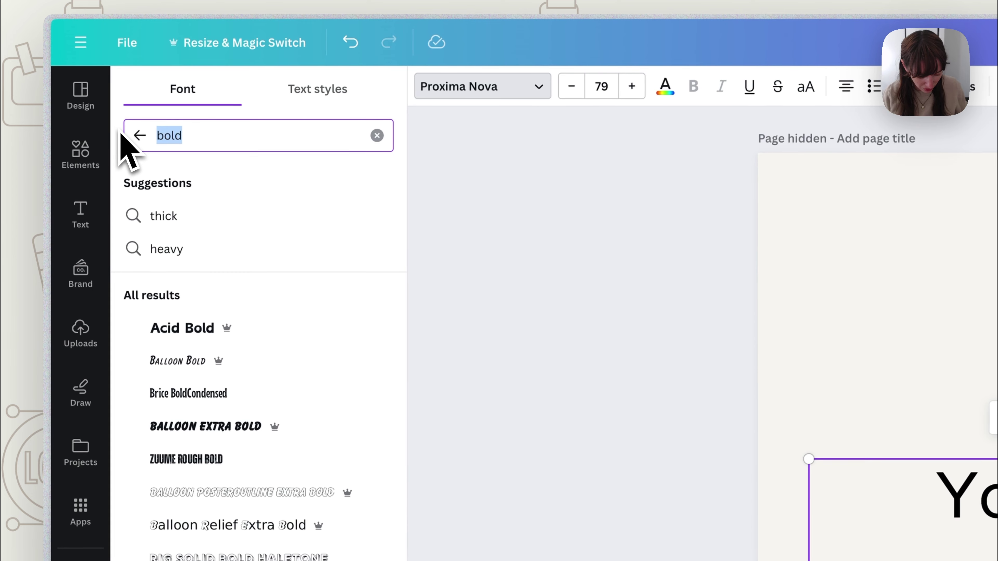
{"action": "type", "text": "playf"}
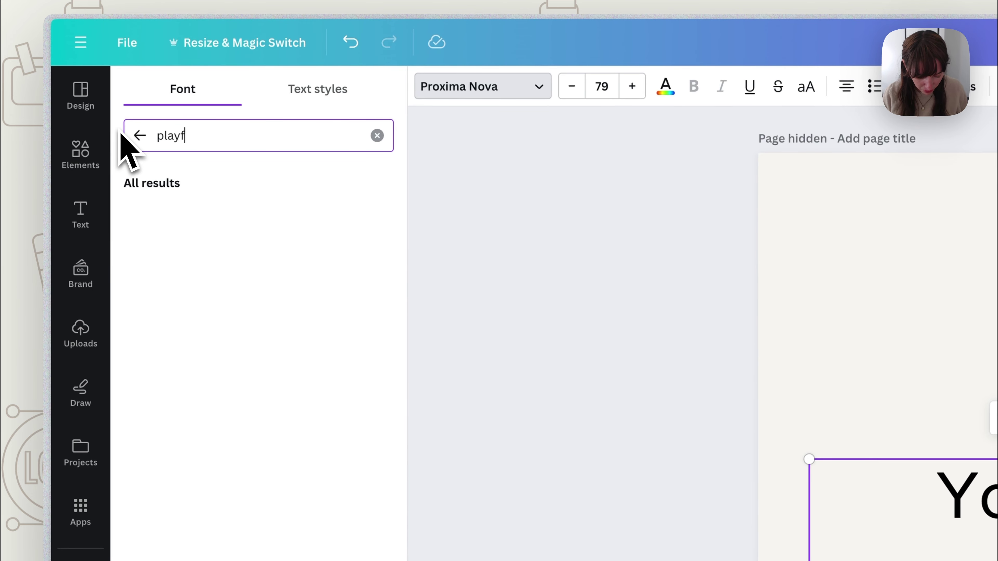
{"action": "left_click", "coordinate": [172, 248]}
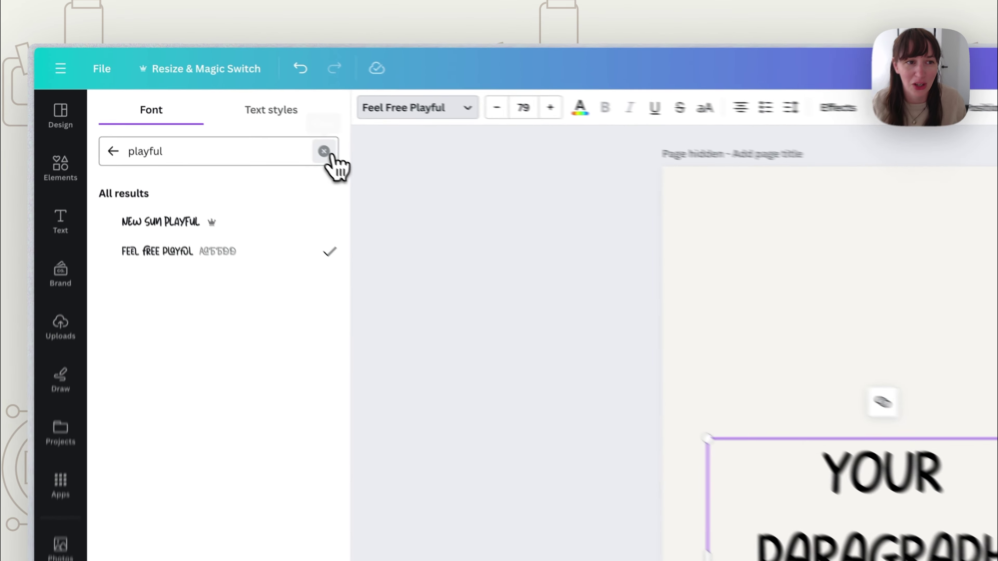
{"action": "left_click", "coordinate": [225, 104]}
Increase the text size to 84 and recolour the text with the slate grey brand colour.
{"action": "left_click", "coordinate": [353, 79]}
{"action": "left_click", "coordinate": [353, 79]}
{"action": "left_click", "coordinate": [608, 116]}
{"action": "left_click", "coordinate": [608, 116]}
{"action": "left_click", "coordinate": [608, 116]}
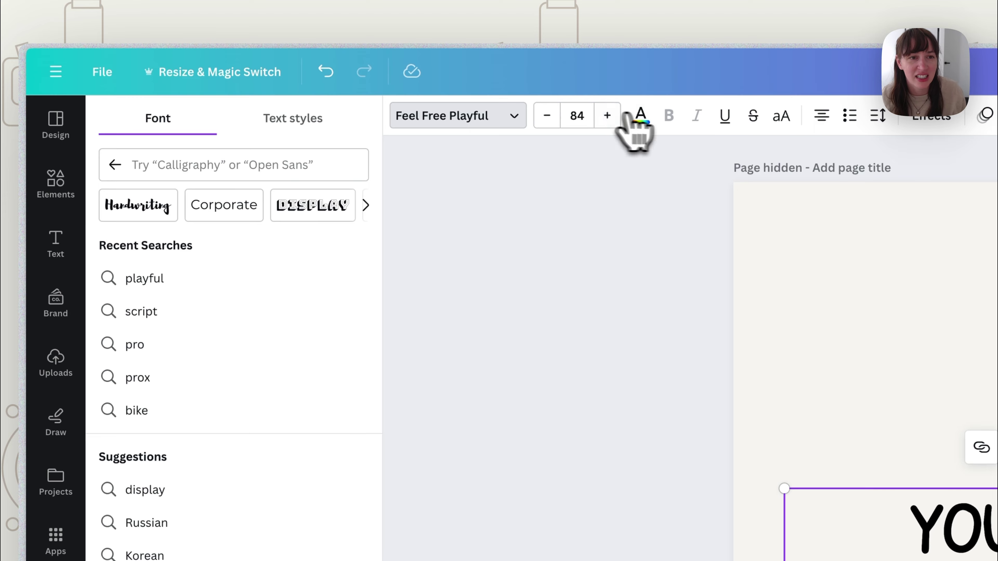
{"action": "left_click", "coordinate": [641, 116]}
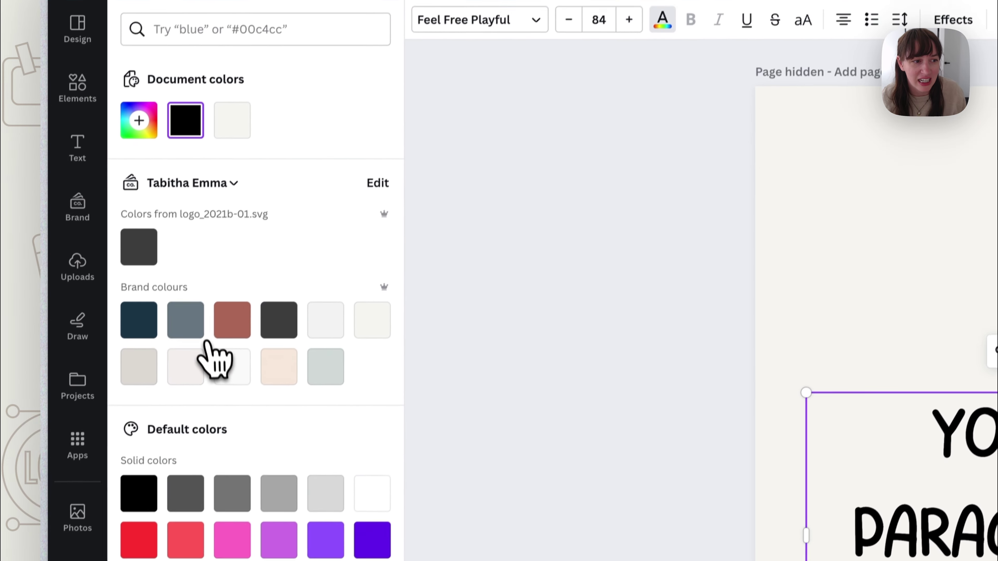
{"action": "left_click", "coordinate": [194, 329]}
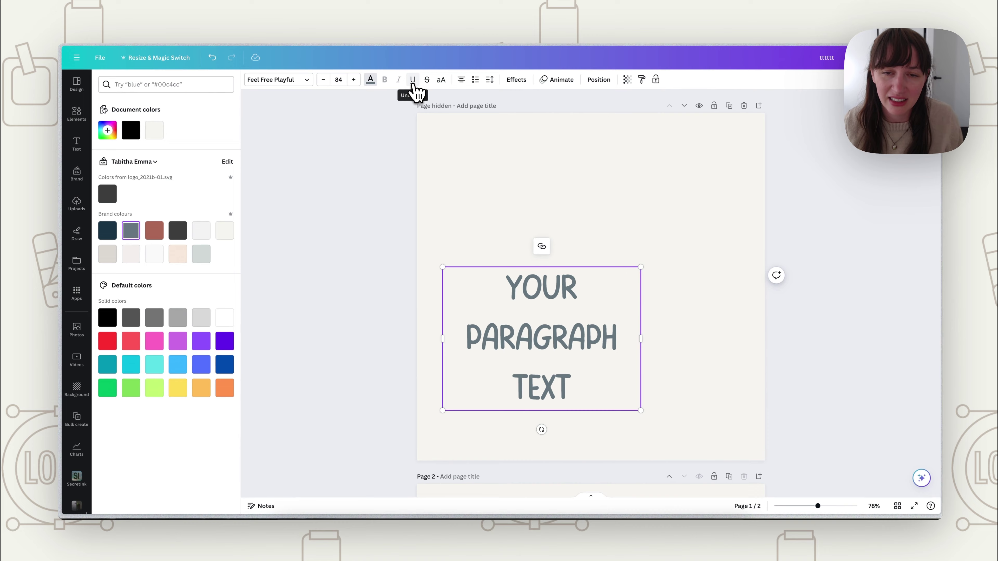
Try underline and strikethrough on the text, turning each one off again.
{"action": "left_click", "coordinate": [412, 80]}
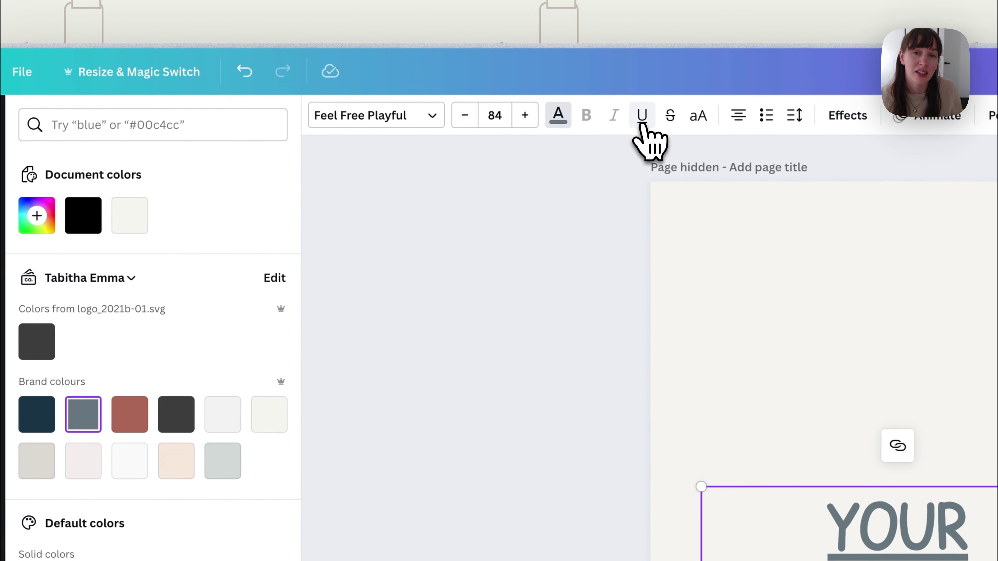
{"action": "left_click", "coordinate": [645, 118]}
{"action": "left_click", "coordinate": [672, 120]}
{"action": "left_click", "coordinate": [674, 122]}
Set the text to uppercase and change its font to a plain sans-serif.
{"action": "left_click", "coordinate": [705, 118]}
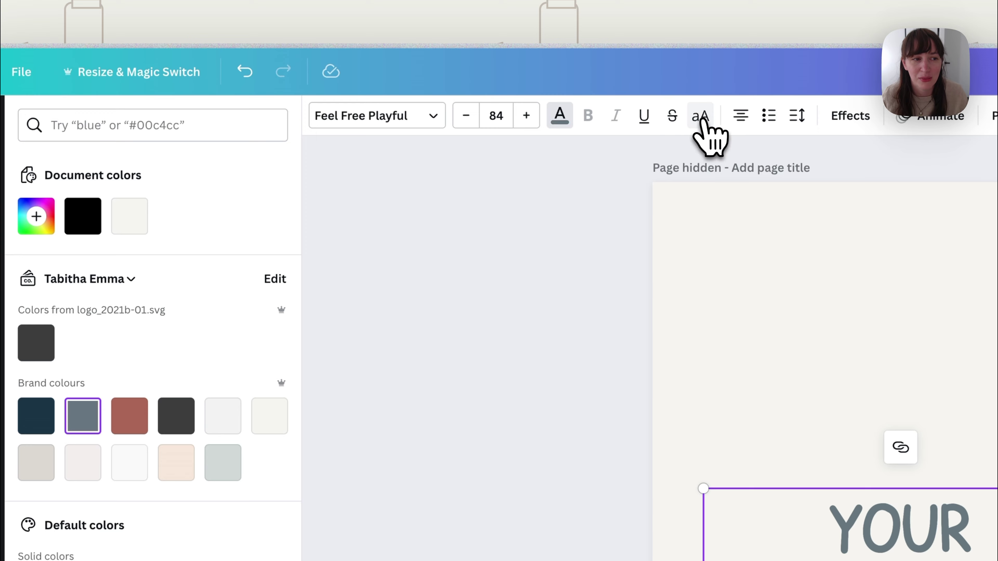
{"action": "left_click", "coordinate": [393, 120]}
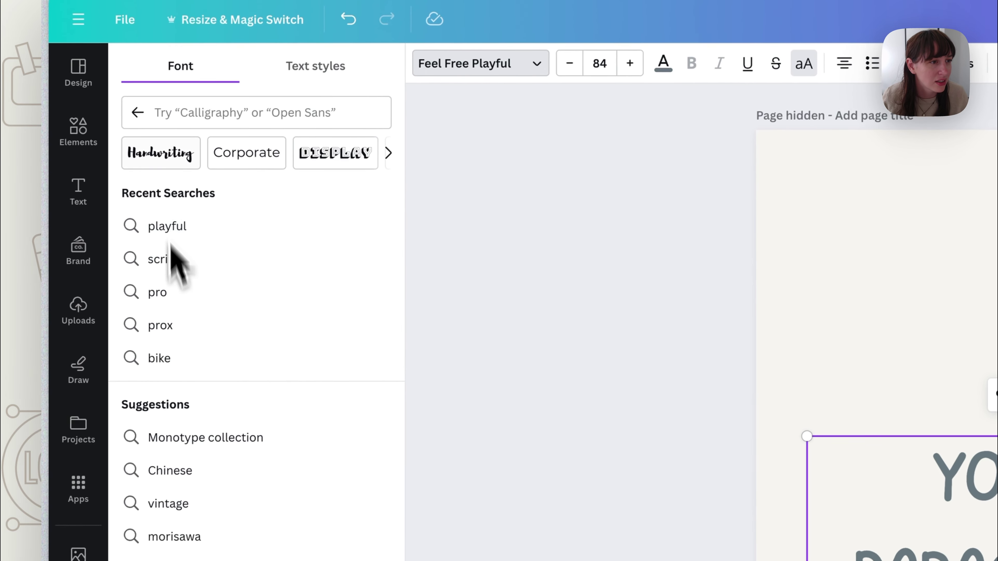
{"action": "left_click", "coordinate": [229, 161]}
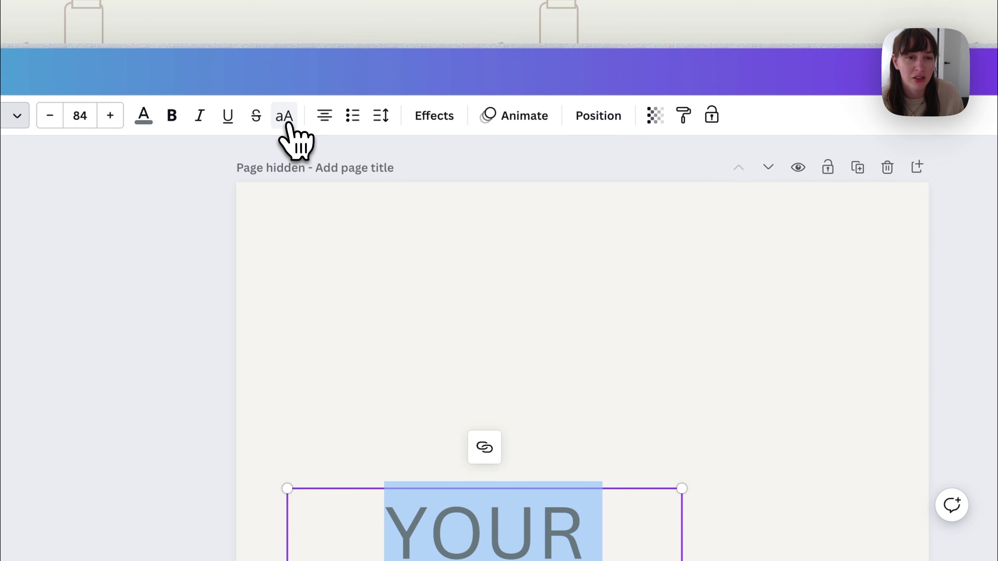
Cycle through the text alignments to left-aligned, and format the text first as a bulleted and finally as a numbered list.
{"action": "left_click", "coordinate": [325, 116]}
{"action": "left_click", "coordinate": [324, 118]}
{"action": "left_click", "coordinate": [323, 118]}
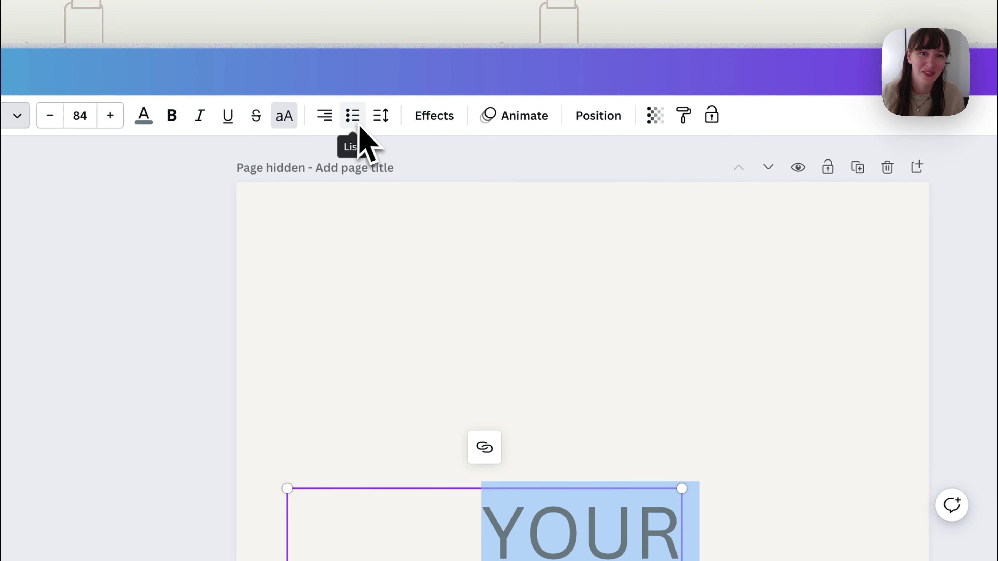
{"action": "left_click", "coordinate": [323, 116]}
{"action": "left_click", "coordinate": [323, 118]}
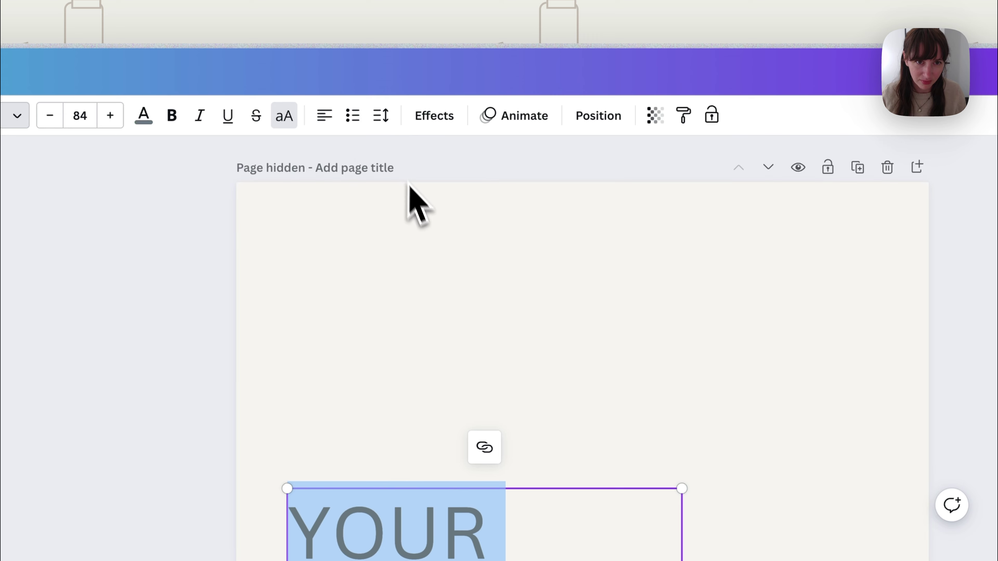
{"action": "left_click", "coordinate": [354, 118]}
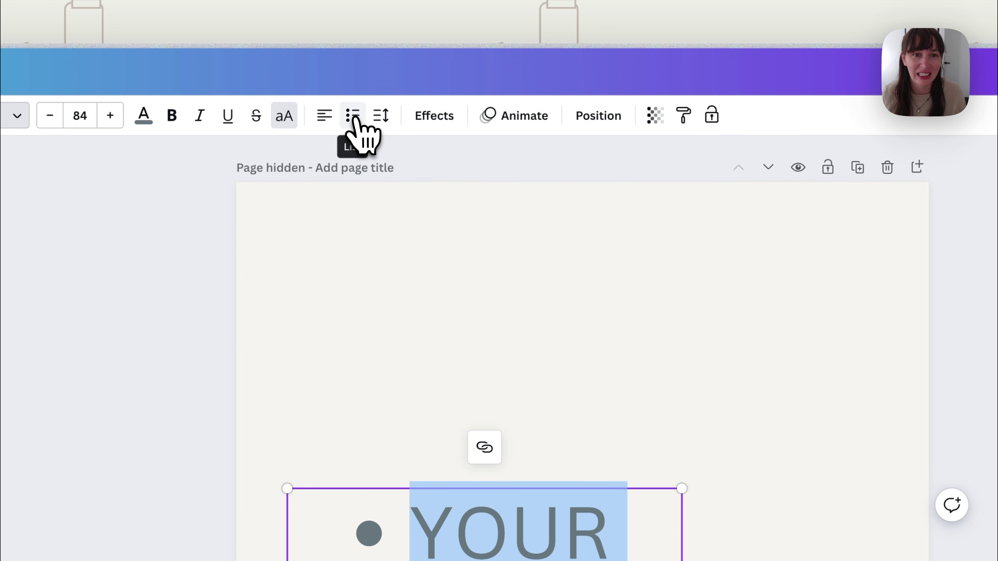
{"action": "left_click", "coordinate": [357, 119]}
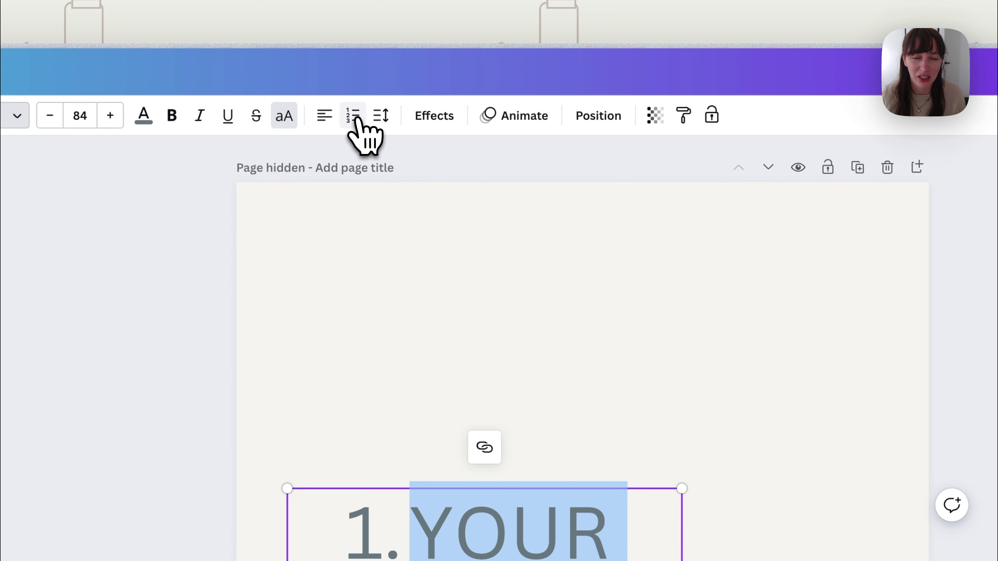
Remove the numbered list formatting and adjust the text spacing, using letter spacing 26 and tighter line spacing.
{"action": "left_click", "coordinate": [355, 118]}
{"action": "left_click", "coordinate": [380, 115]}
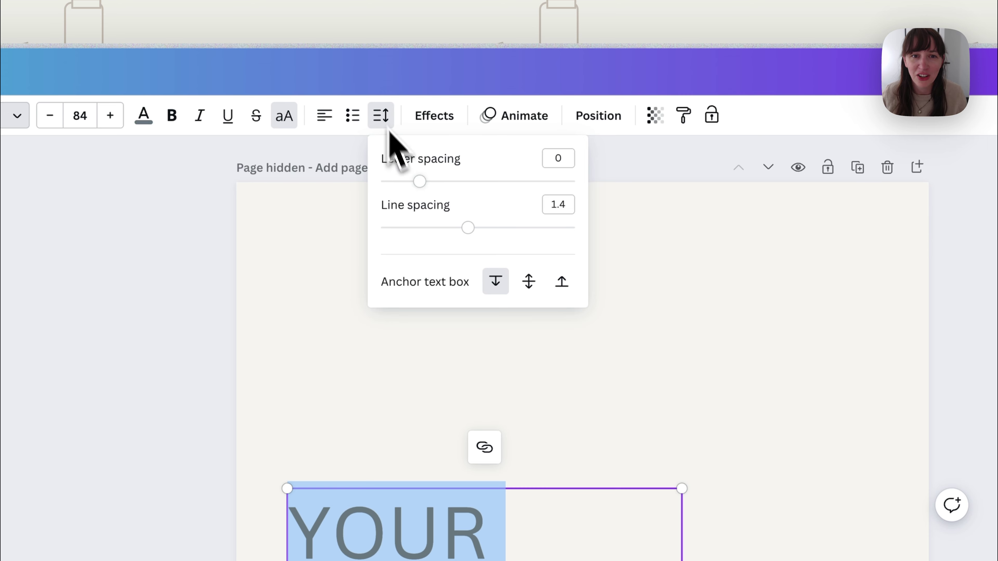
{"action": "mouse_move", "coordinate": [419, 182]}
{"action": "left_mouse_down"}
{"action": "mouse_move", "coordinate": [525, 182]}
{"action": "mouse_move", "coordinate": [425, 183]}
{"action": "left_mouse_up"}
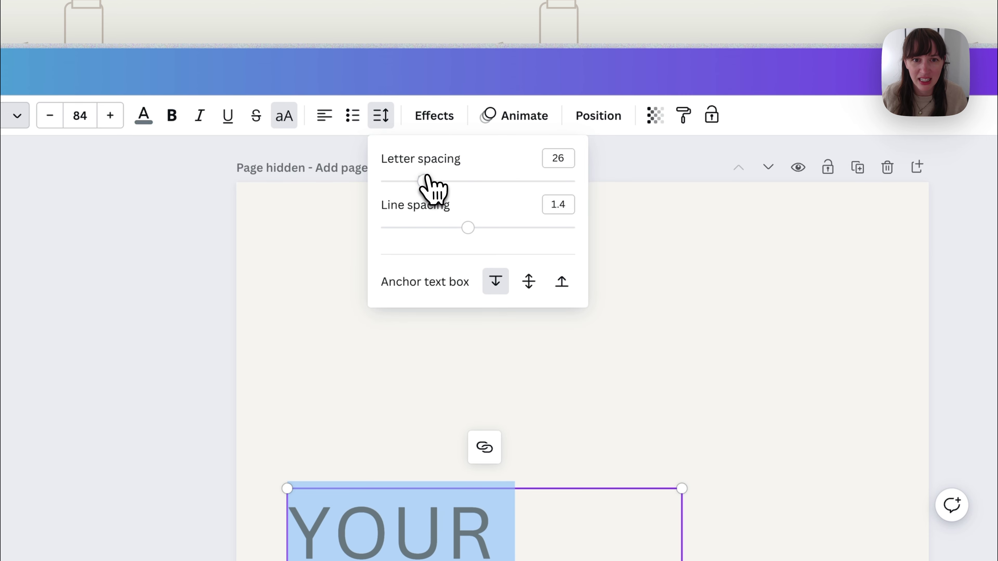
{"action": "left_click_drag", "start_coordinate": [468, 228], "coordinate": [445, 228]}
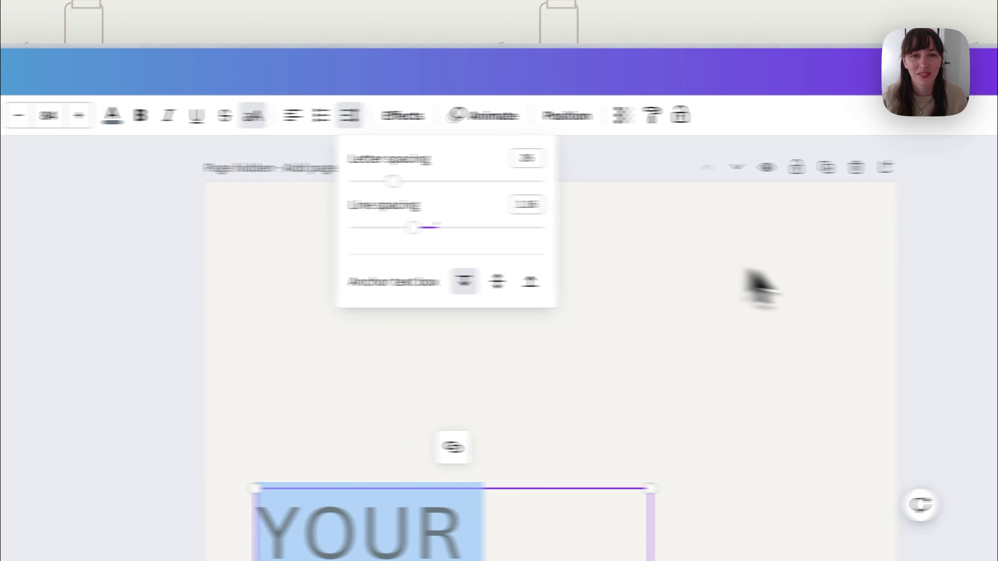
Apply the Shadow effect style to the paragraph text.
{"action": "left_click", "coordinate": [402, 115]}
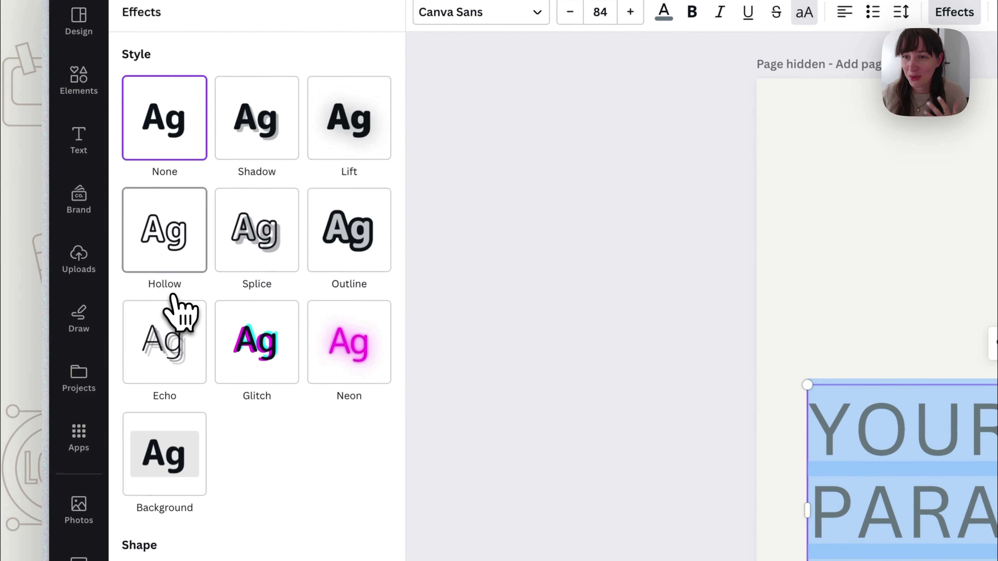
{"action": "left_click", "coordinate": [298, 155]}
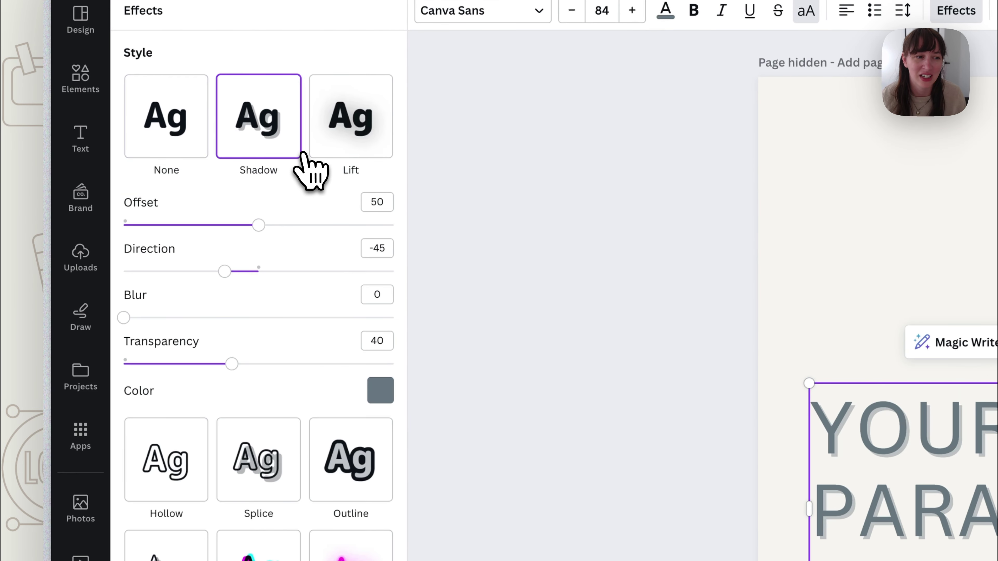
Try the Curve shape on the text and undo it.
{"action": "scroll", "coordinate": [355, 165], "scroll_direction": "down", "scroll_amount": 1}
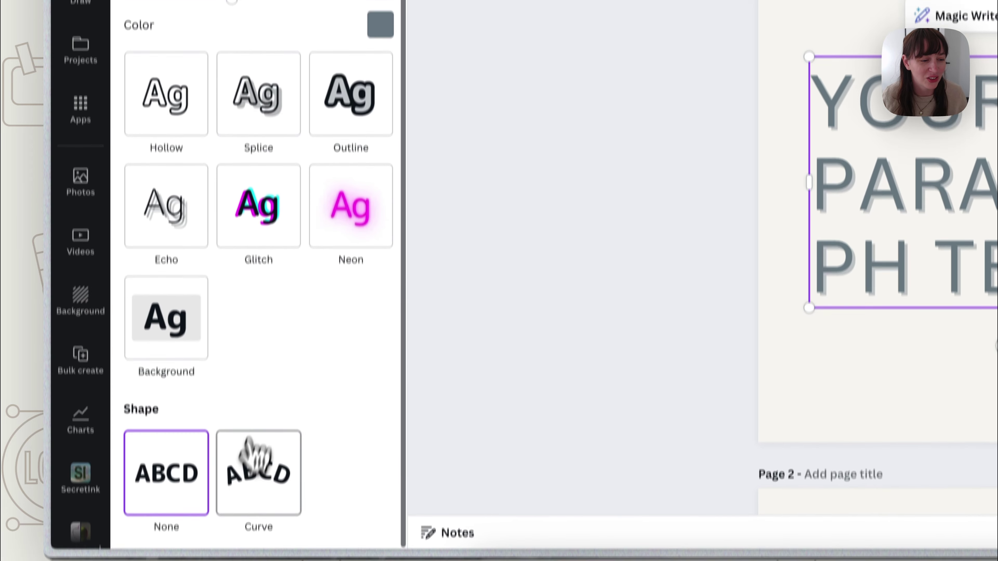
{"action": "left_click", "coordinate": [253, 460]}
{"action": "left_click", "coordinate": [179, 124]}
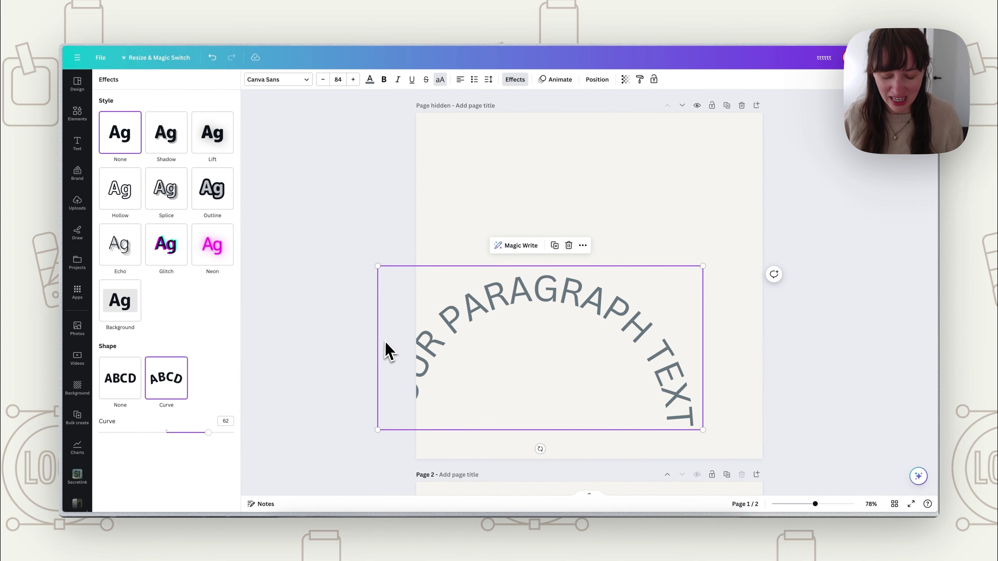
{"action": "key", "text": "ctrl+z"}
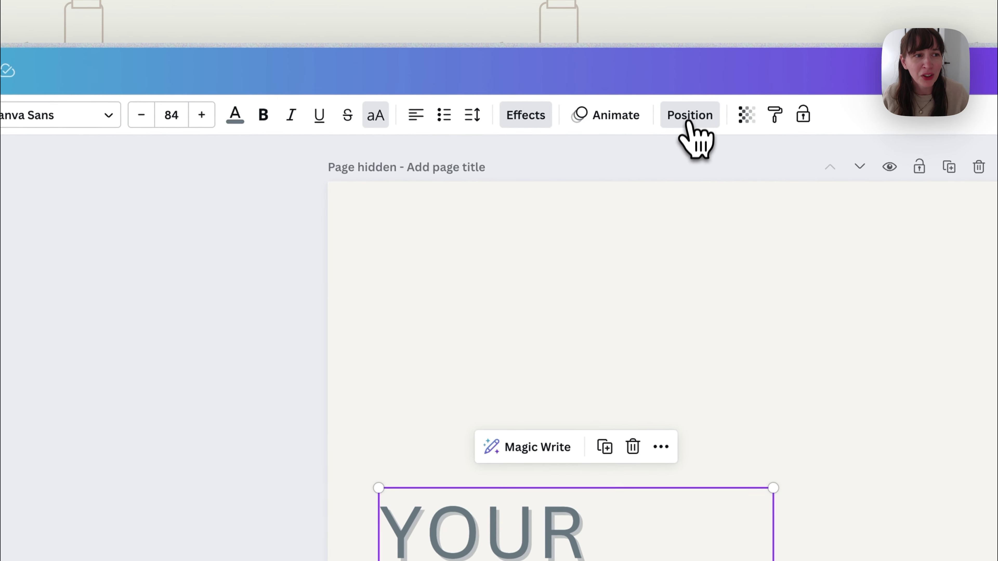
Review the text's layers and arrangement options, and centre the text box on the page horizontally and vertically.
{"action": "left_click", "coordinate": [596, 79]}
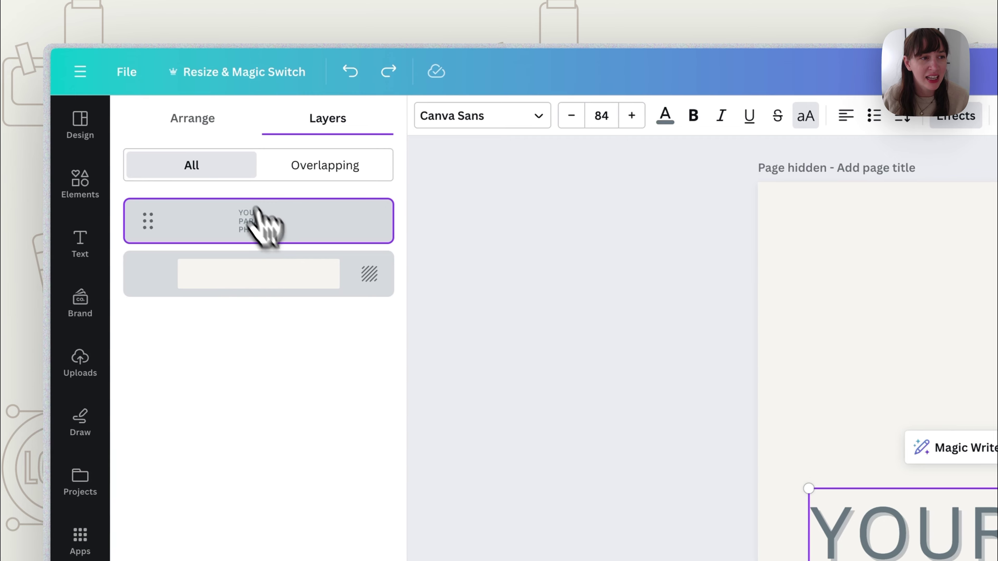
{"action": "left_click", "coordinate": [162, 118]}
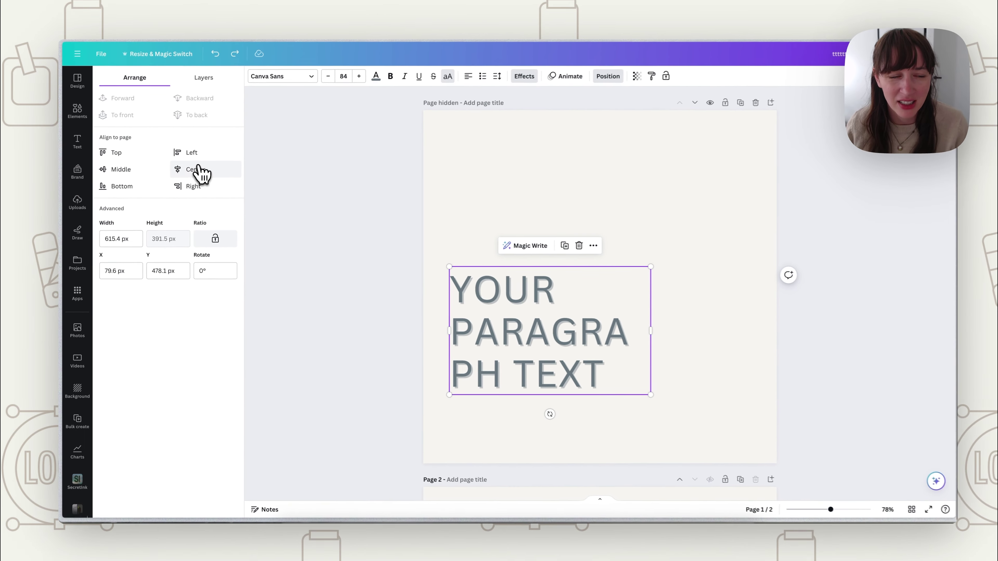
{"action": "left_click_drag", "start_coordinate": [570, 360], "coordinate": [619, 317]}
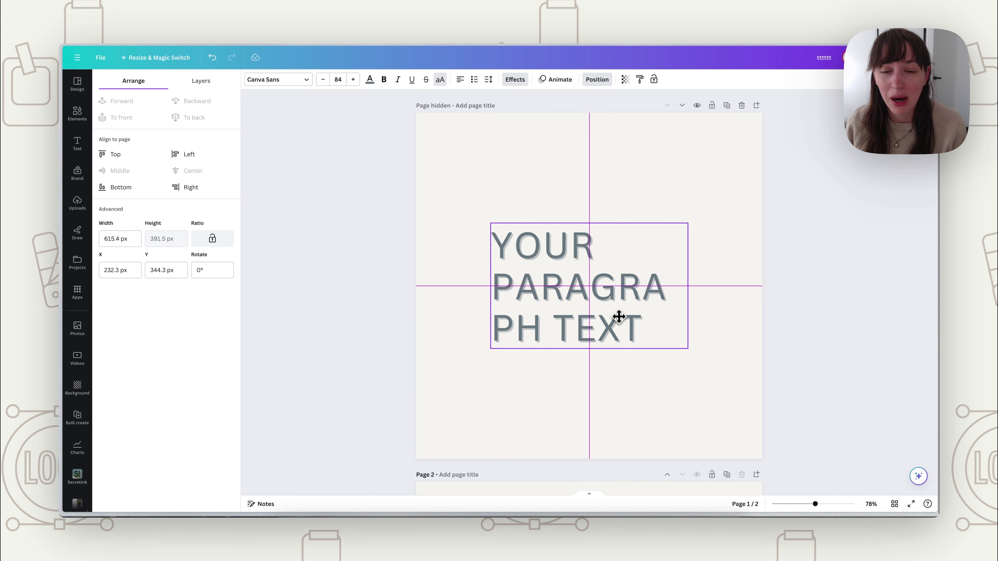
{"action": "mouse_move", "coordinate": [618, 317]}
{"action": "left_mouse_down"}
{"action": "mouse_move", "coordinate": [605, 445]}
{"action": "mouse_move", "coordinate": [608, 410]}
{"action": "mouse_move", "coordinate": [628, 410]}
{"action": "mouse_move", "coordinate": [620, 414]}
{"action": "mouse_move", "coordinate": [687, 314]}
{"action": "mouse_move", "coordinate": [639, 328]}
{"action": "mouse_move", "coordinate": [620, 317]}
{"action": "left_mouse_up"}
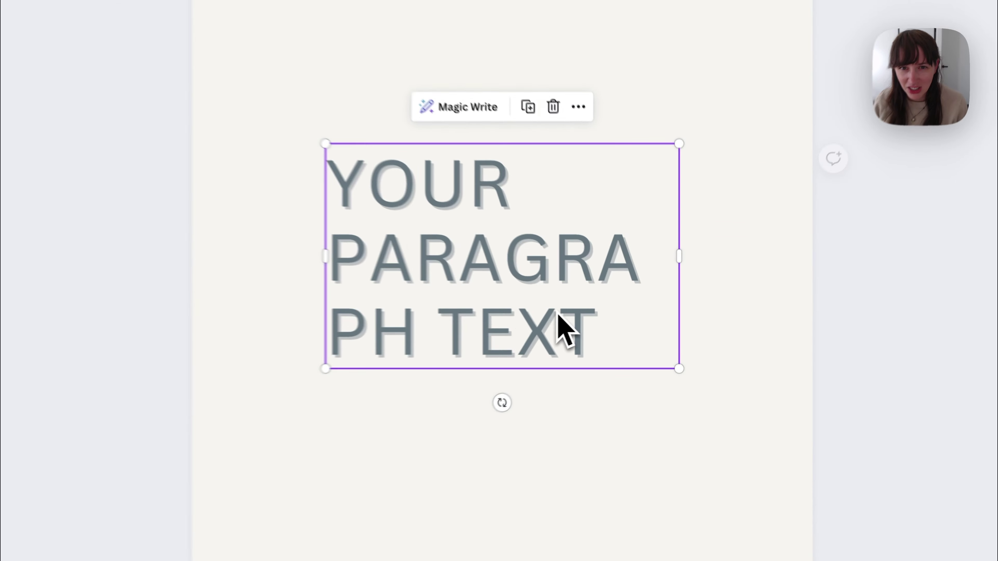
Deselect the text and turn on rulers and guides for the design.
{"action": "left_click", "coordinate": [701, 375]}
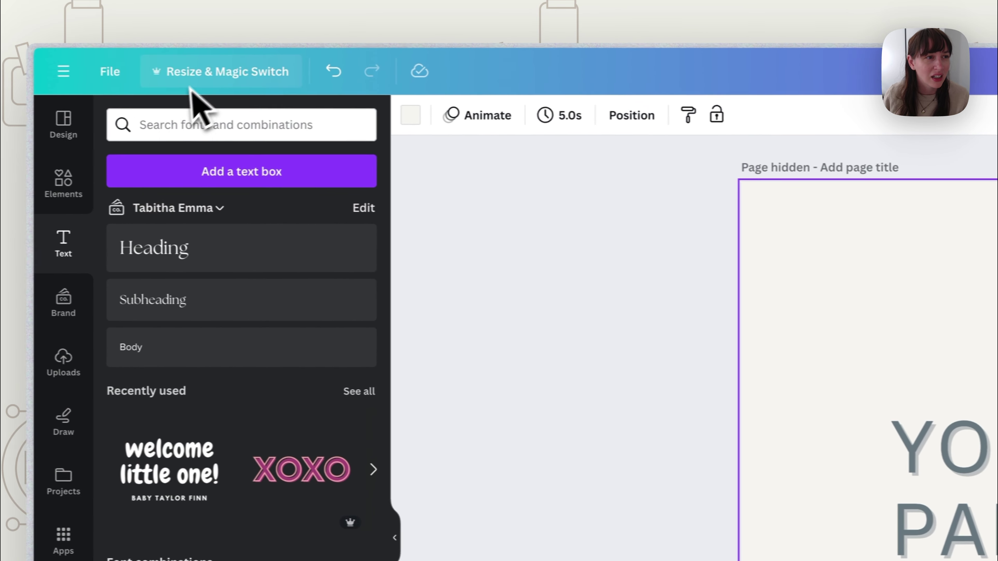
{"action": "left_click", "coordinate": [41, 69]}
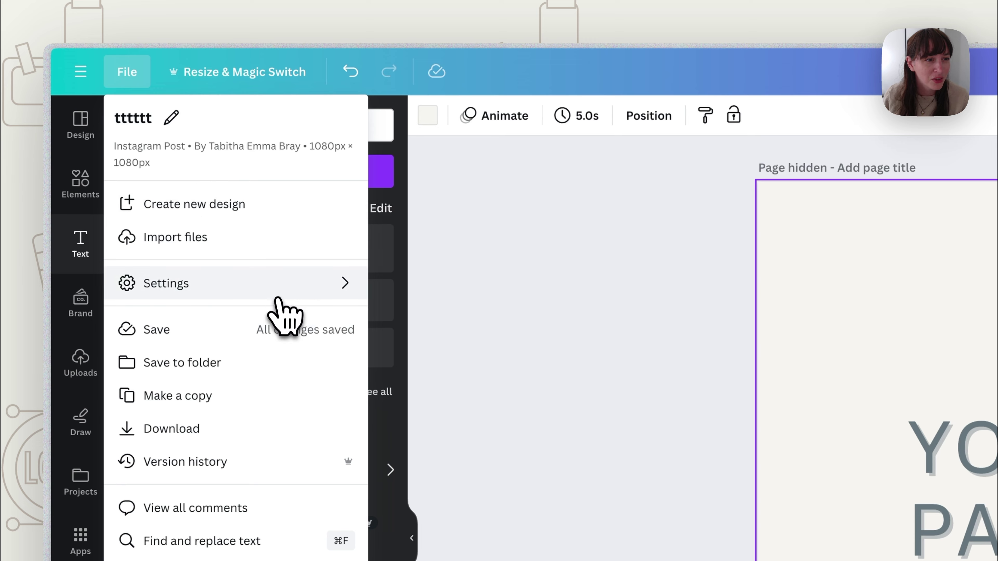
{"action": "mouse_move", "coordinate": [293, 289]}
{"action": "left_click", "coordinate": [466, 287]}
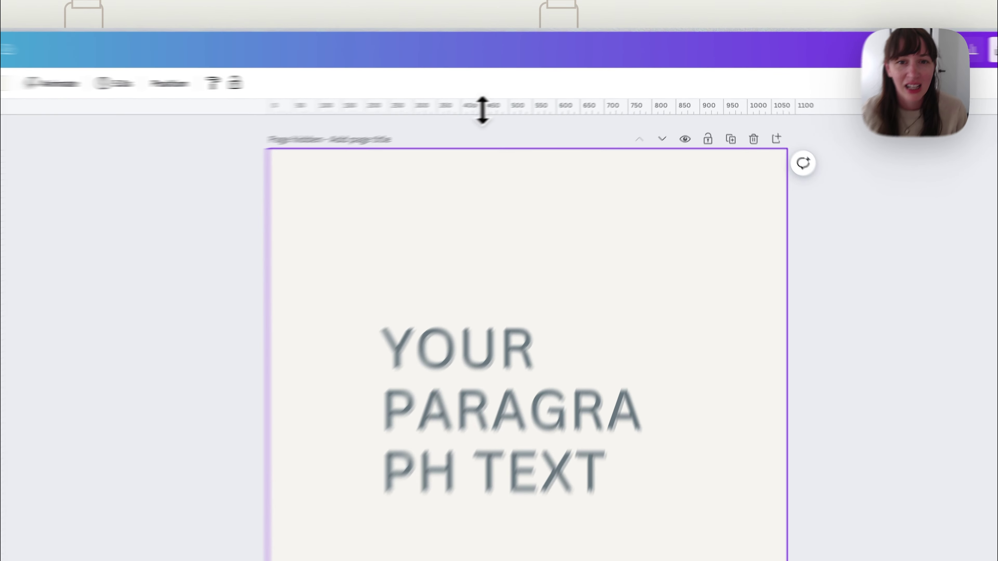
Add a horizontal guide about 150 px below the page's upper edge and align the text box's upper edge to it.
{"action": "left_click_drag", "start_coordinate": [577, 98], "coordinate": [577, 170]}
{"action": "mouse_move", "coordinate": [434, 268]}
{"action": "left_mouse_down"}
{"action": "mouse_move", "coordinate": [432, 278]}
{"action": "mouse_move", "coordinate": [435, 269]}
{"action": "left_mouse_up"}
{"action": "left_click_drag", "start_coordinate": [544, 544], "coordinate": [542, 426]}
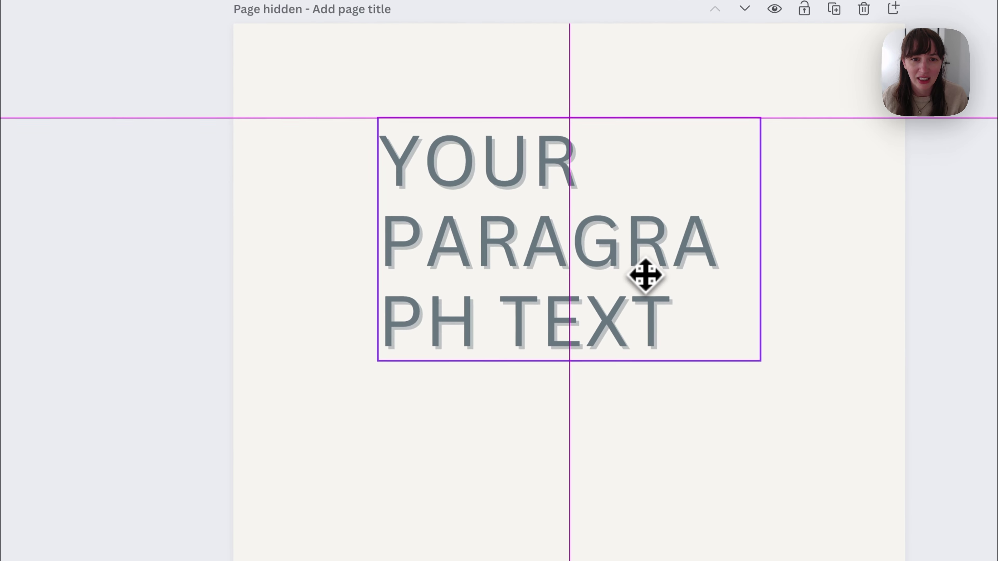
{"action": "left_click_drag", "start_coordinate": [645, 276], "coordinate": [645, 276]}
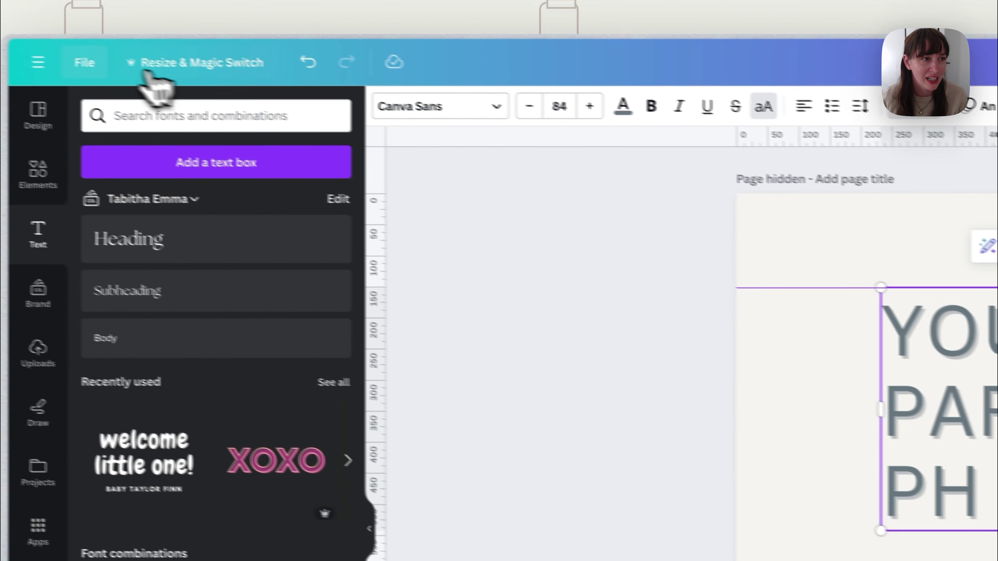
Turn on margins and print bleed for the design.
{"action": "left_click", "coordinate": [98, 65]}
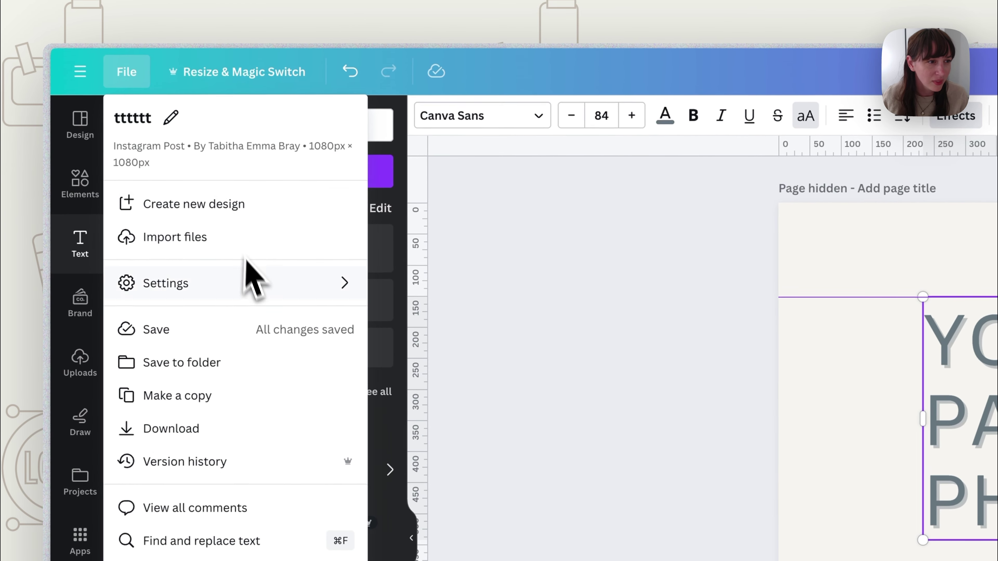
{"action": "mouse_move", "coordinate": [251, 267]}
{"action": "left_click", "coordinate": [418, 428]}
{"action": "left_click", "coordinate": [440, 463]}
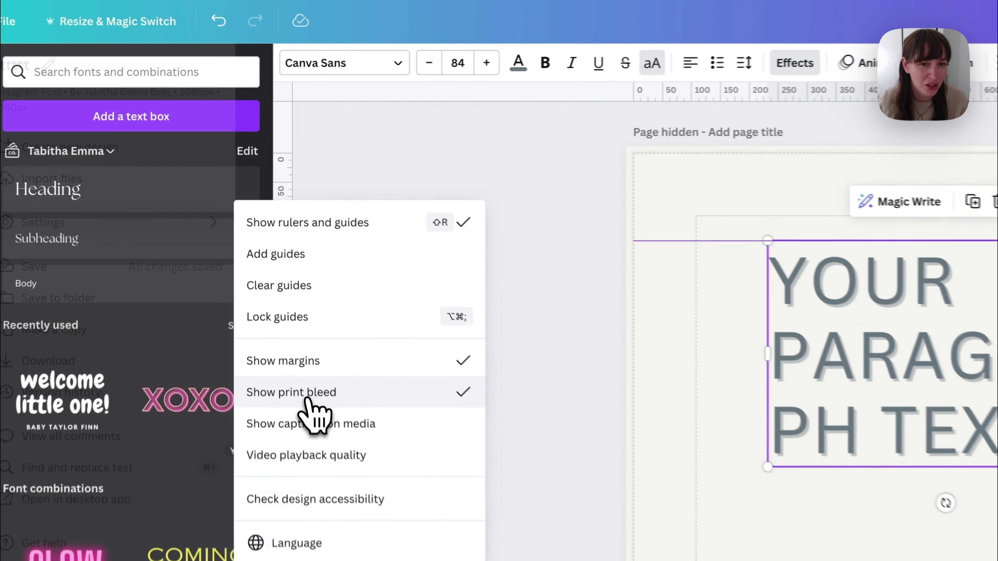
{"action": "left_click", "coordinate": [550, 338]}
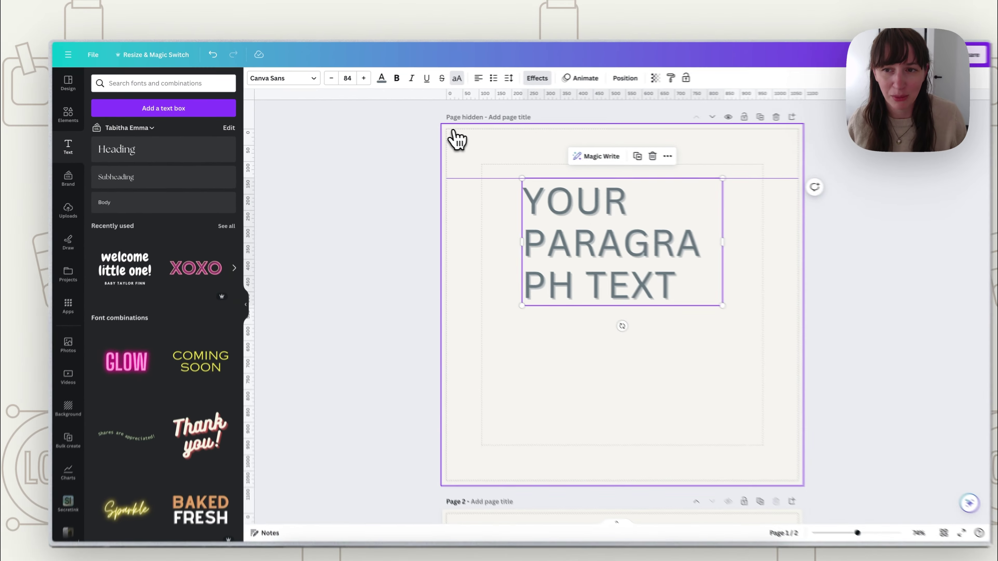
Place the uploaded photo of the woman in a cream hat and blue shirt on the page and open its photo editing options.
{"action": "left_click", "coordinate": [77, 202]}
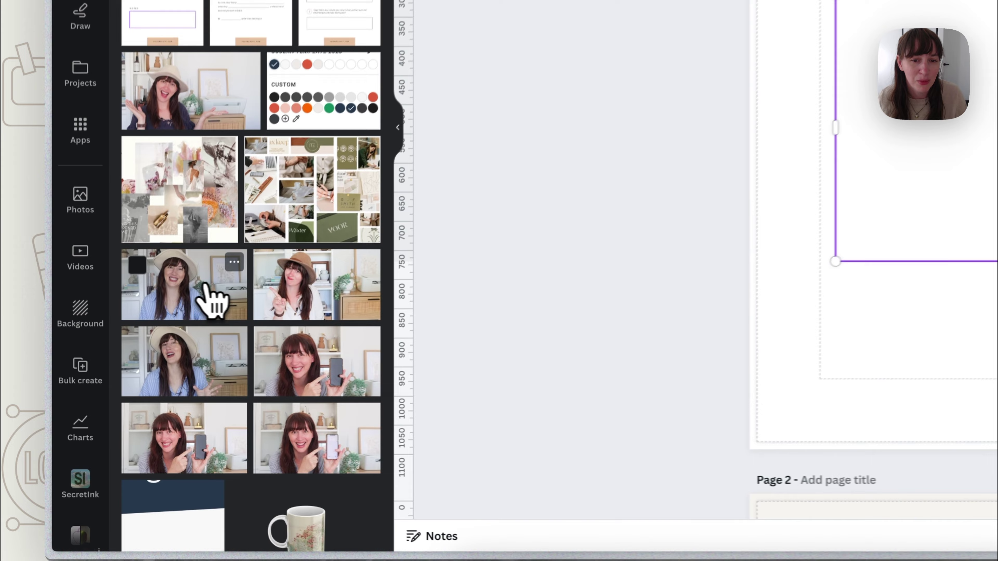
{"action": "left_click_drag", "start_coordinate": [205, 296], "coordinate": [712, 256]}
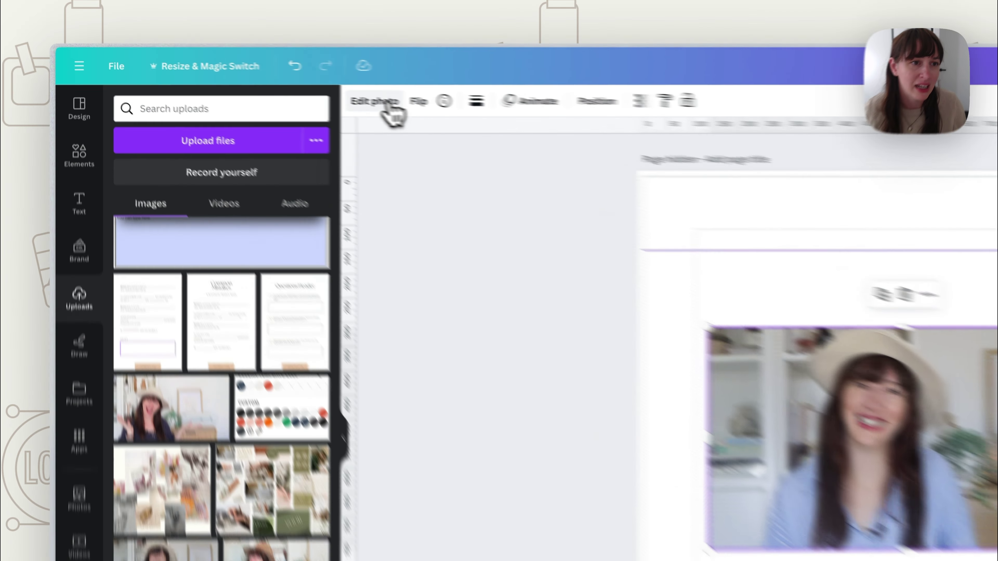
{"action": "left_click", "coordinate": [383, 103]}
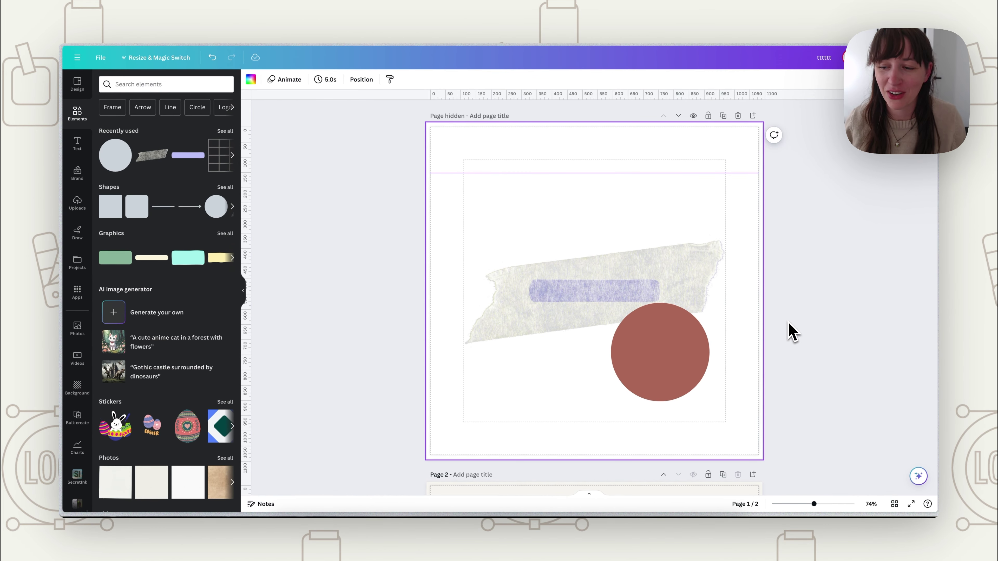
Set the PNG download size multiplier to 1.125 and try the transparent background option, leaving it off.
{"action": "left_click", "coordinate": [880, 57]}
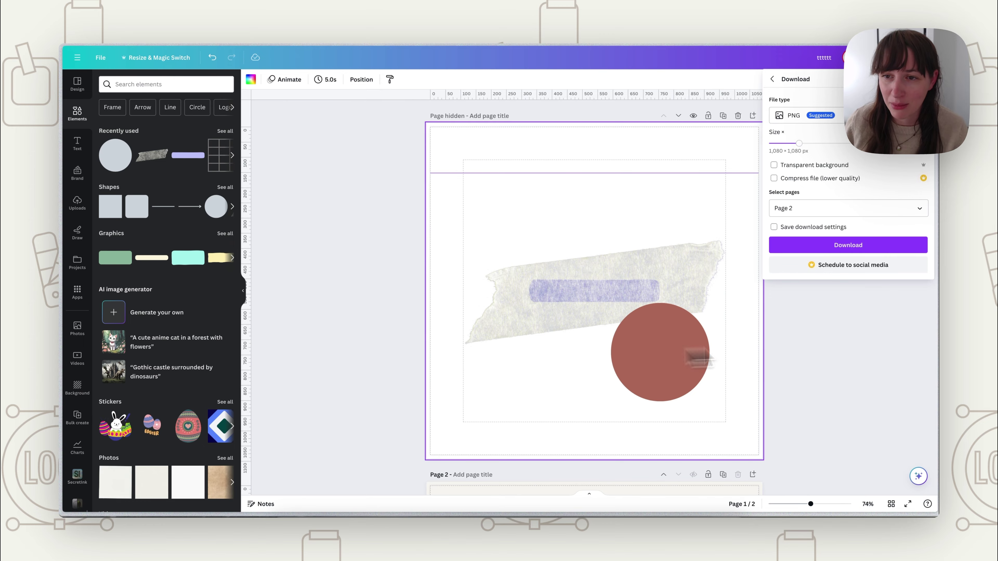
{"action": "left_click_drag", "start_coordinate": [801, 144], "coordinate": [871, 150]}
{"action": "left_click_drag", "start_coordinate": [825, 236], "coordinate": [705, 232]}
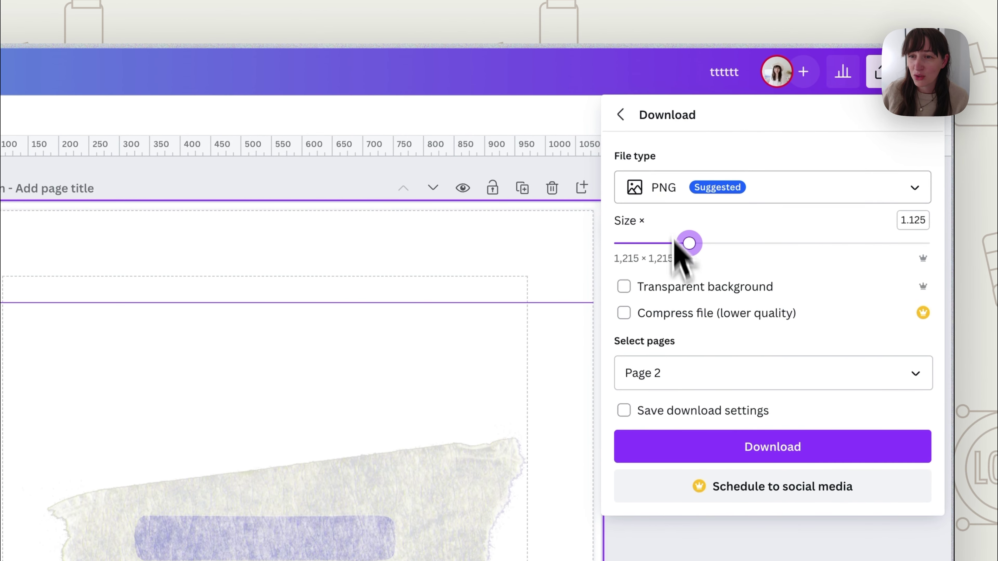
{"action": "left_click", "coordinate": [695, 286]}
{"action": "left_click", "coordinate": [695, 287]}
{"action": "left_click", "coordinate": [694, 291]}
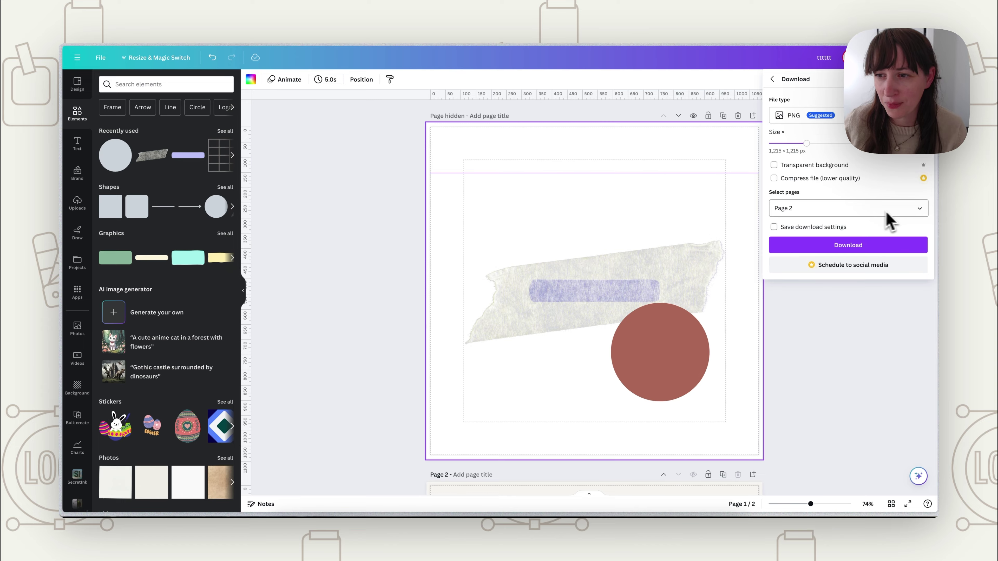
Toggle all pages on and off in the download page selection, and confirm with only Page 2 selected.
{"action": "left_click", "coordinate": [921, 375]}
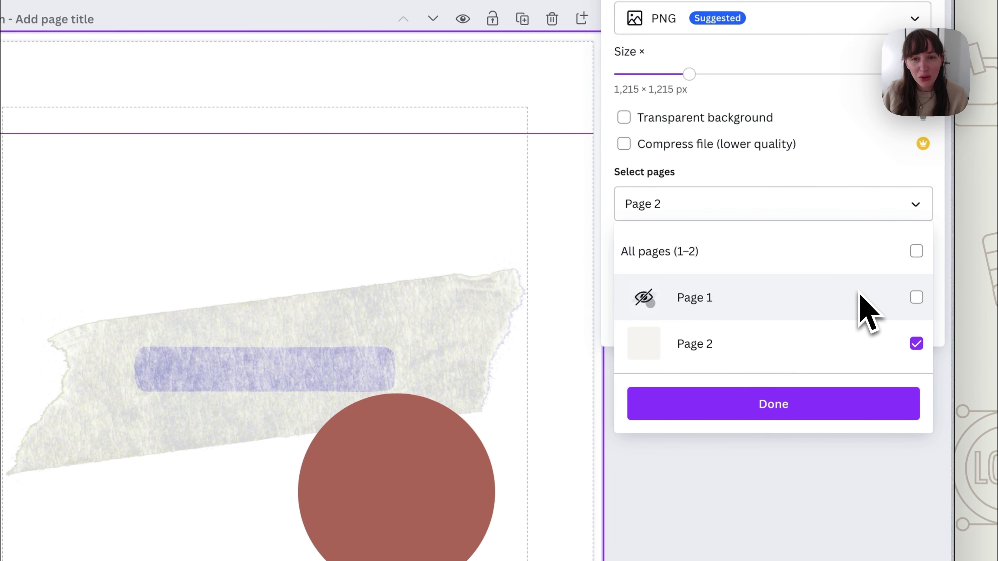
{"action": "left_click", "coordinate": [886, 204]}
{"action": "left_click", "coordinate": [913, 202]}
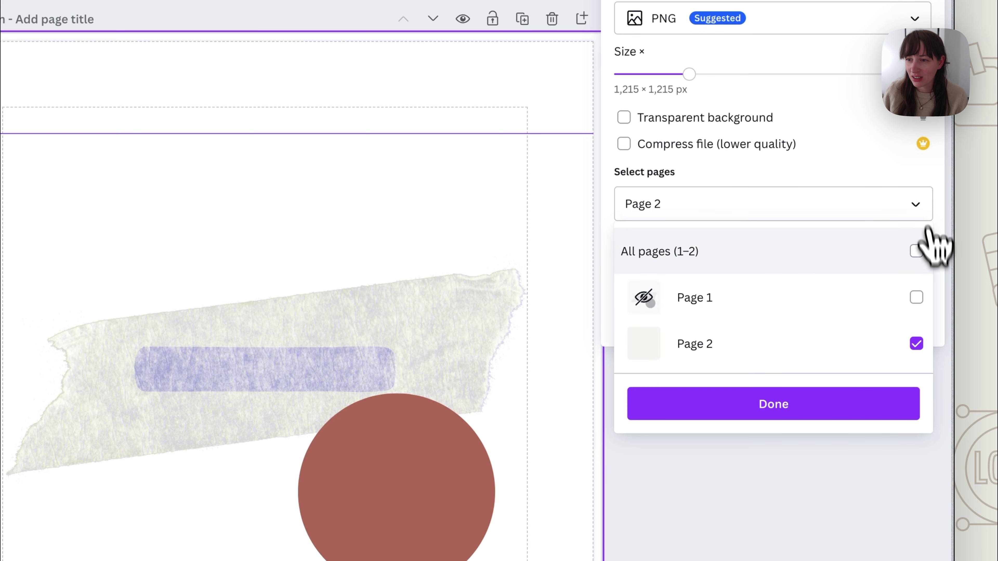
{"action": "left_click", "coordinate": [917, 253]}
{"action": "left_click", "coordinate": [916, 252]}
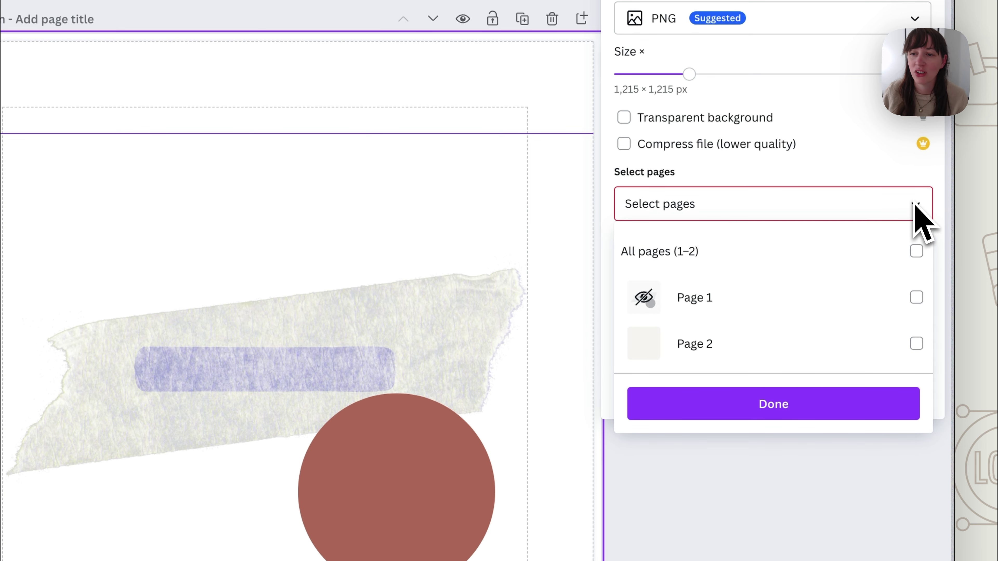
{"action": "left_click", "coordinate": [917, 345]}
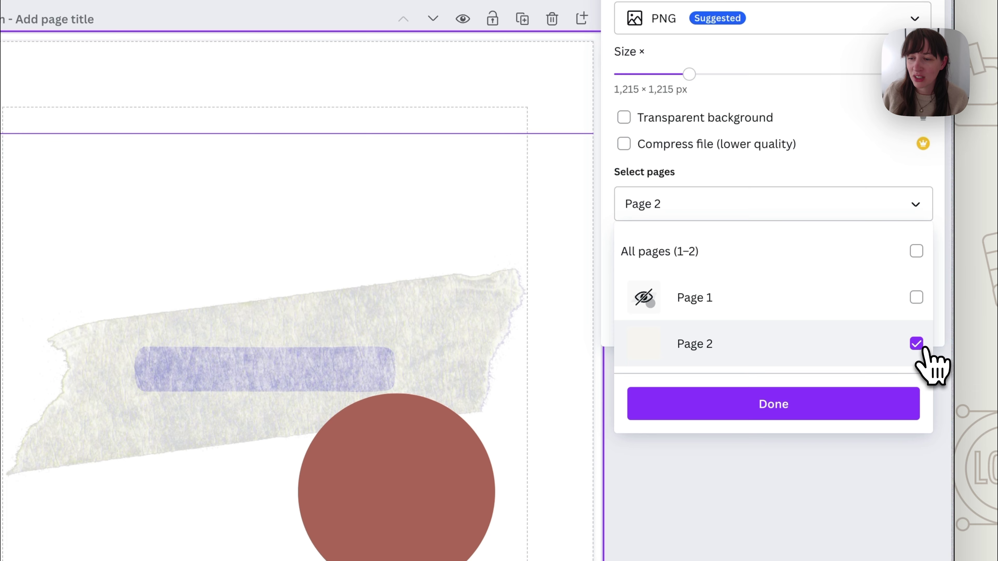
{"action": "left_click", "coordinate": [762, 415]}
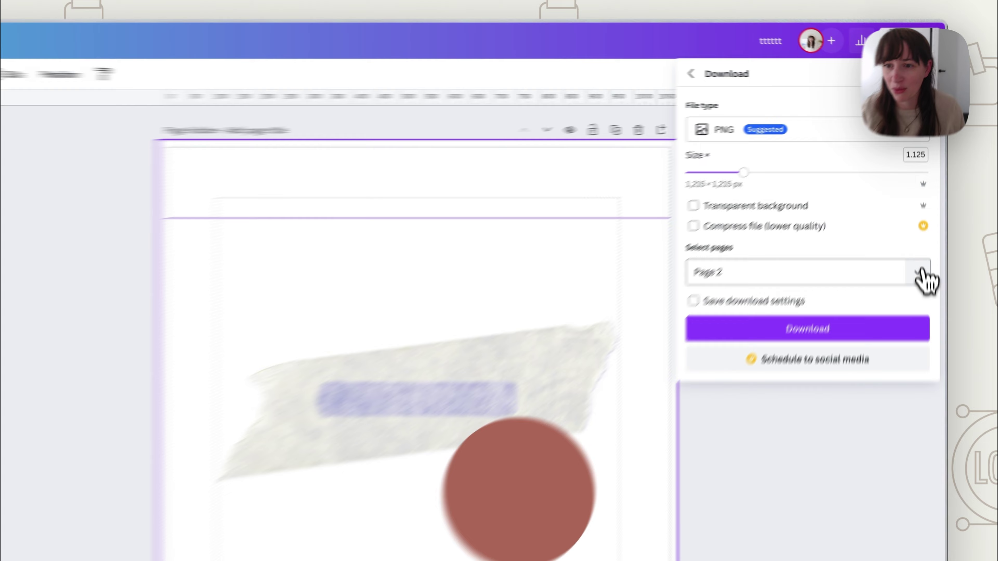
Recheck which pages are selected for download and close the download settings.
{"action": "left_click", "coordinate": [921, 208]}
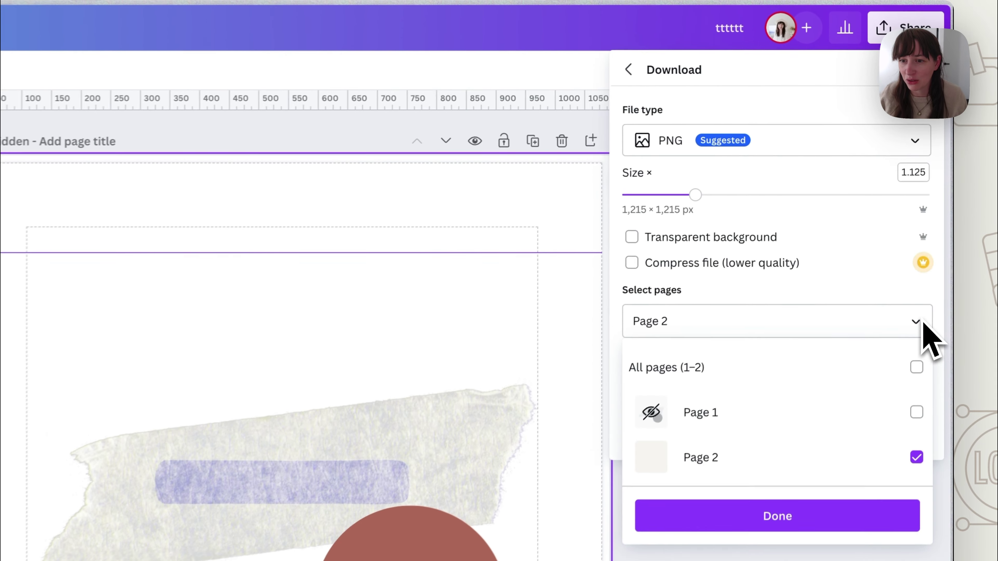
{"action": "left_click", "coordinate": [922, 322]}
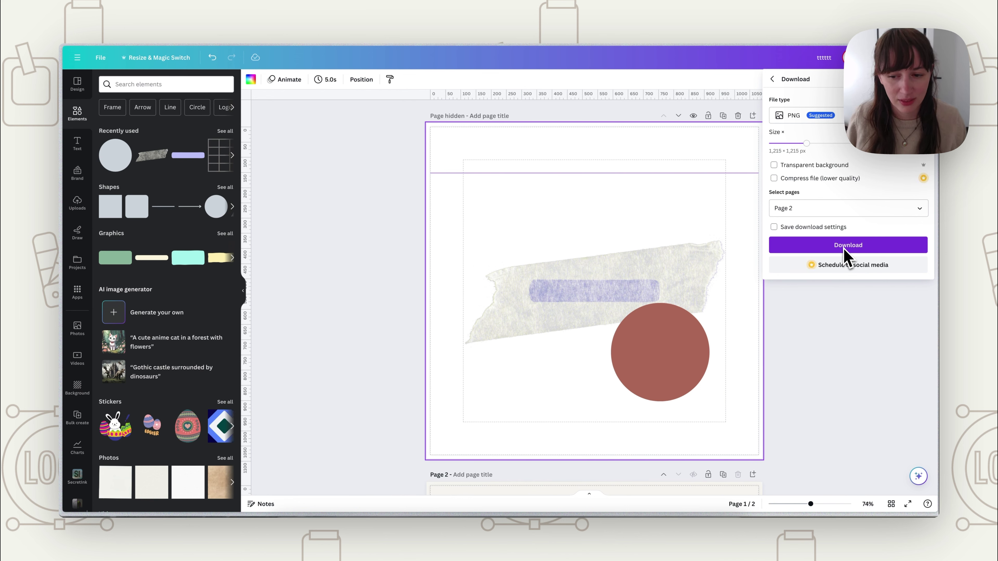
{"action": "left_click", "coordinate": [865, 395]}
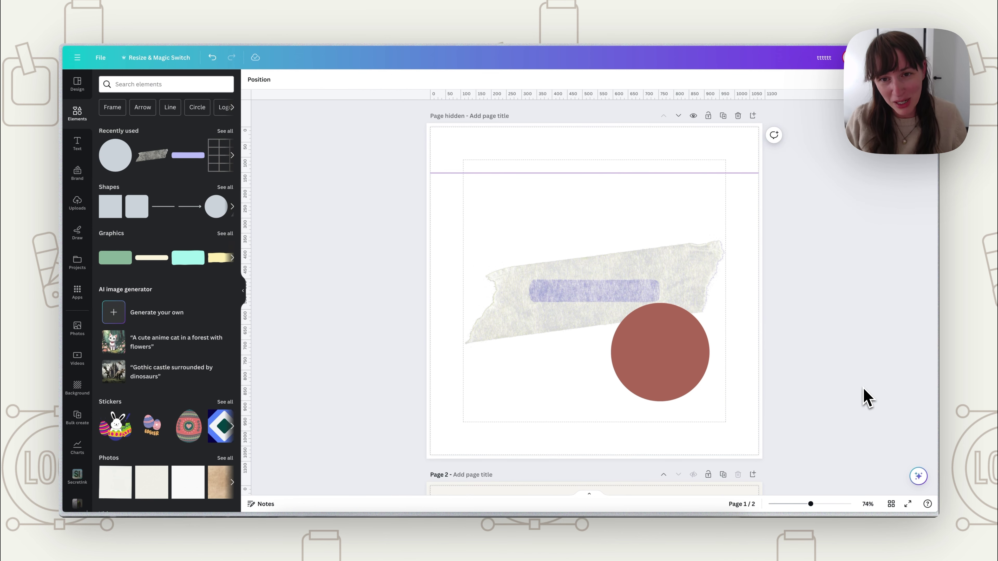